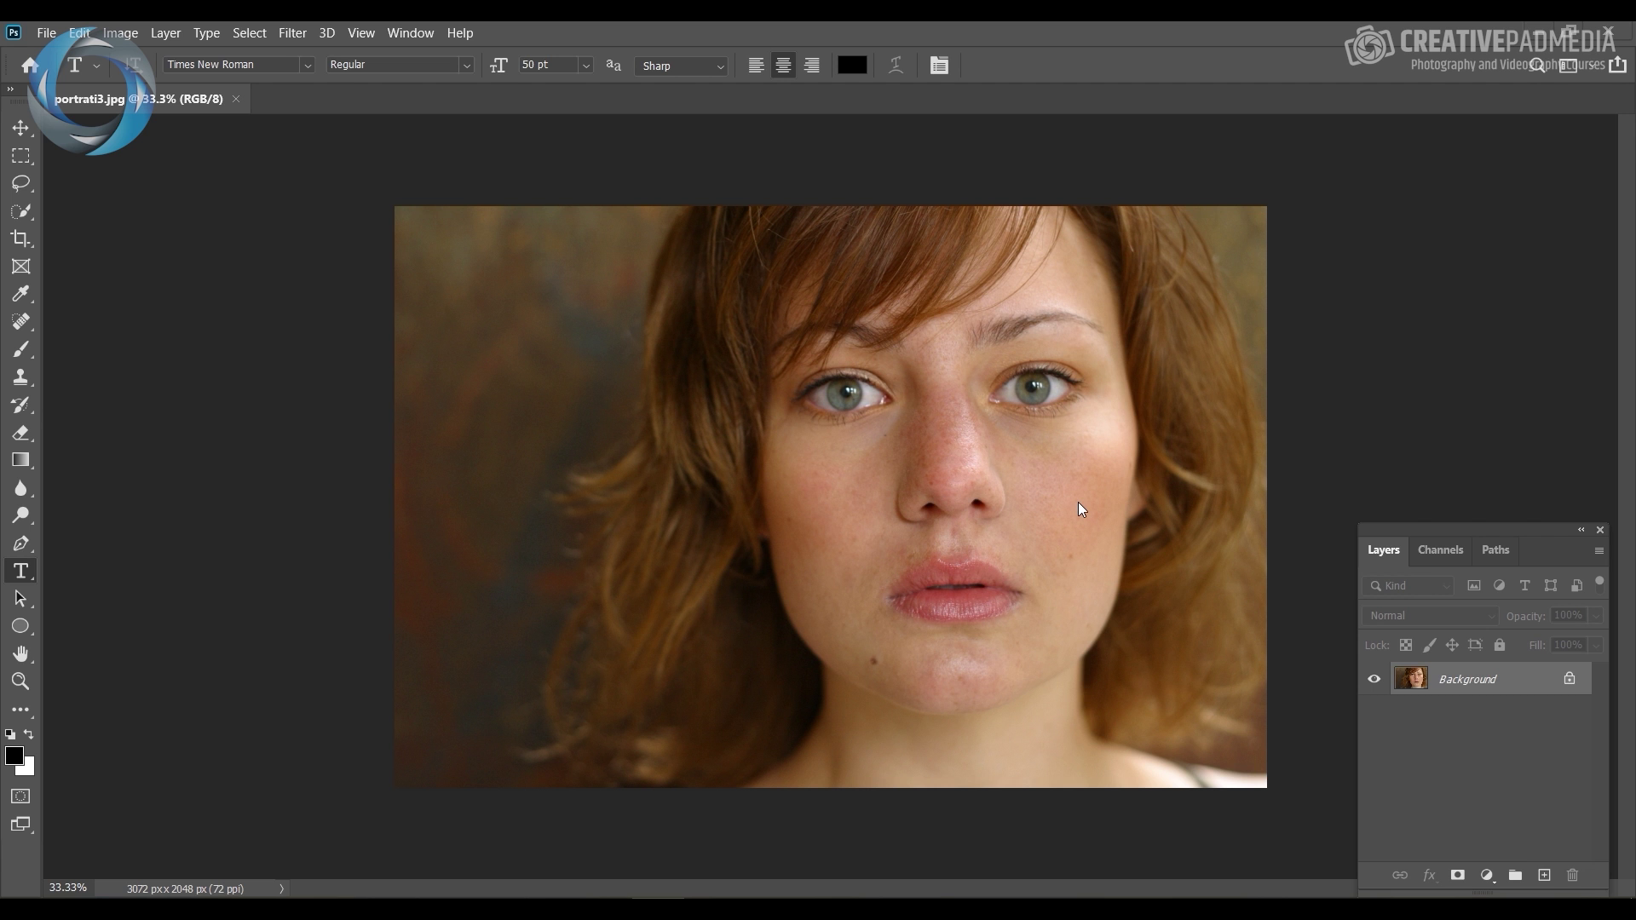
{"action": "key", "text": "ctrl+plus"}
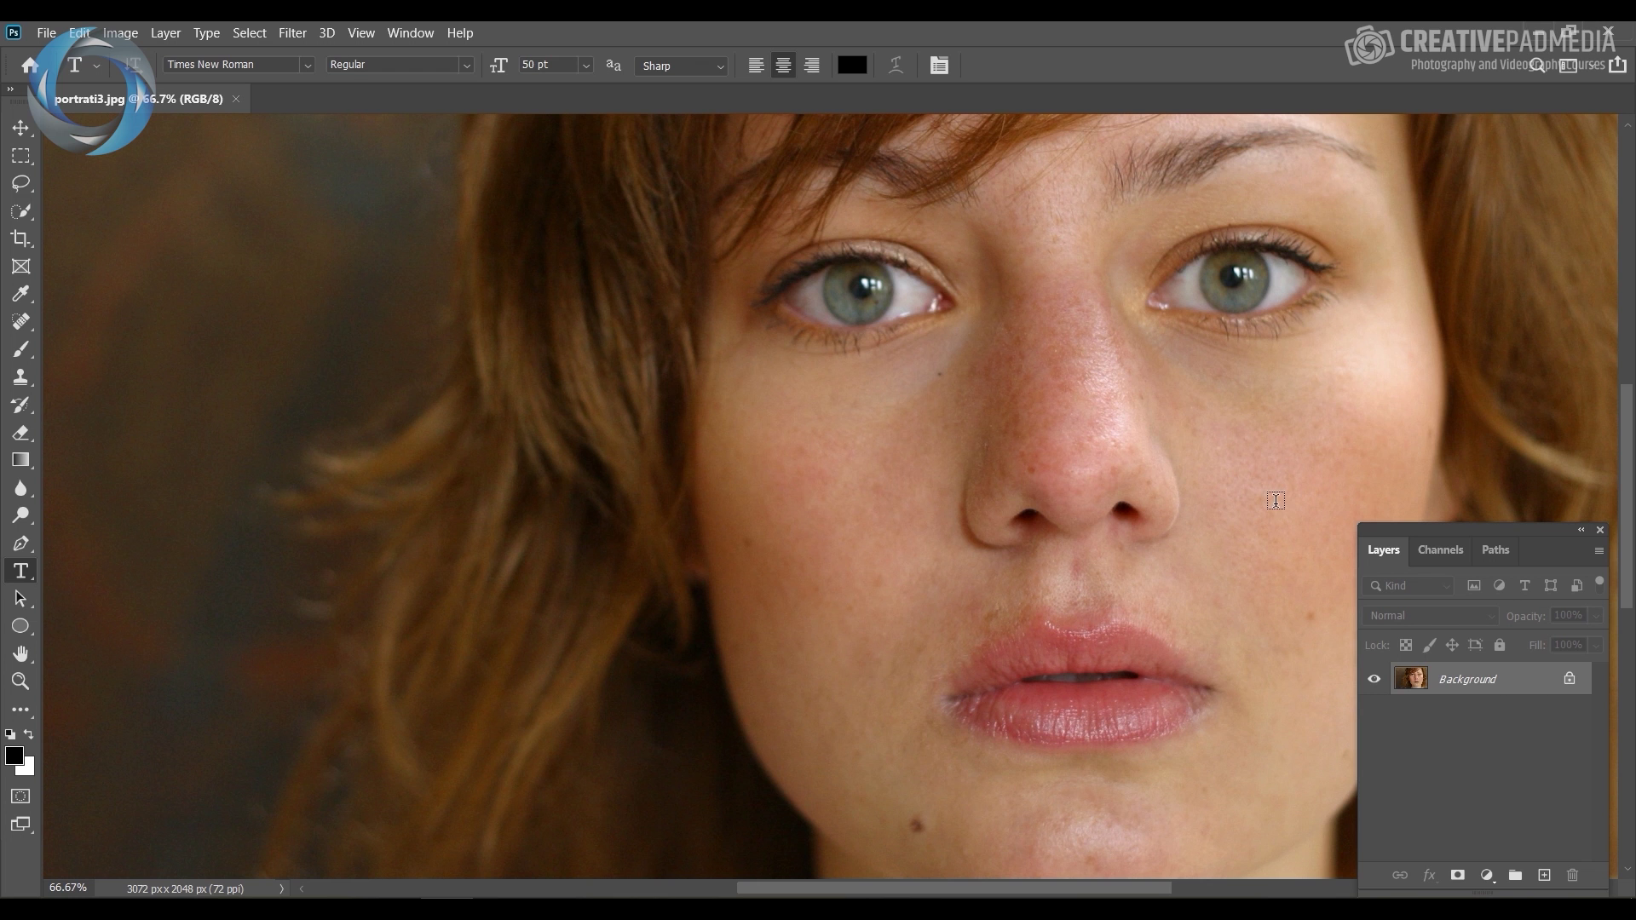
{"action": "key", "text": "ctrl+minus"}
{"action": "key", "text": "ctrl+minus"}
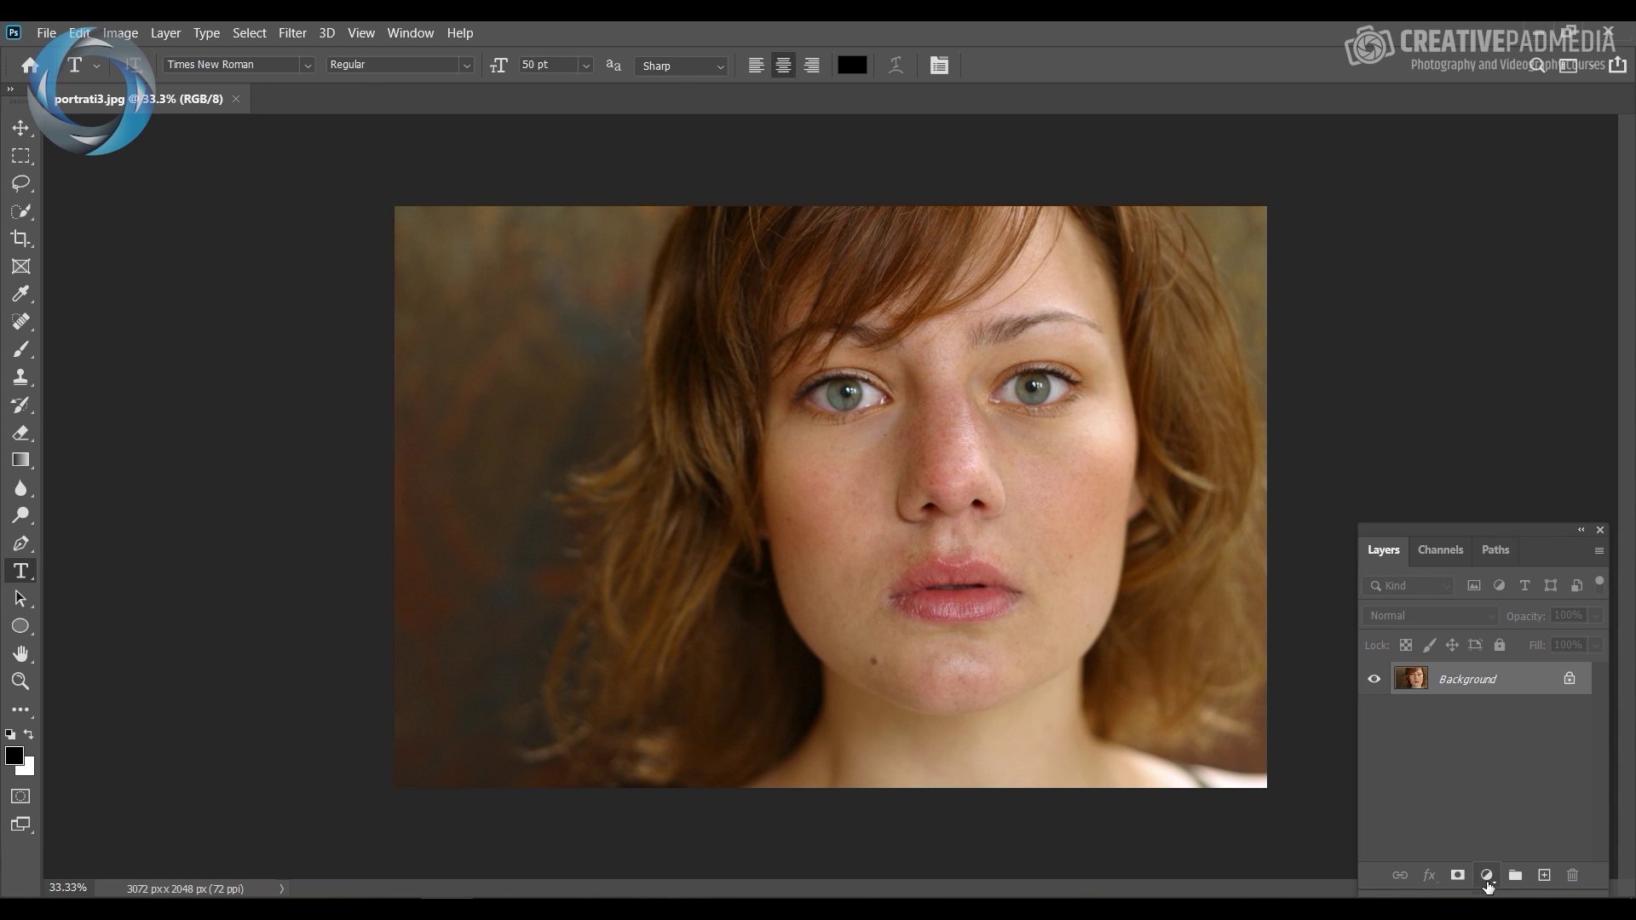
Add a Hue/Saturation adjustment layer above the portrait and lower the Reds saturation to -39.
{"action": "left_click", "coordinate": [1487, 876]}
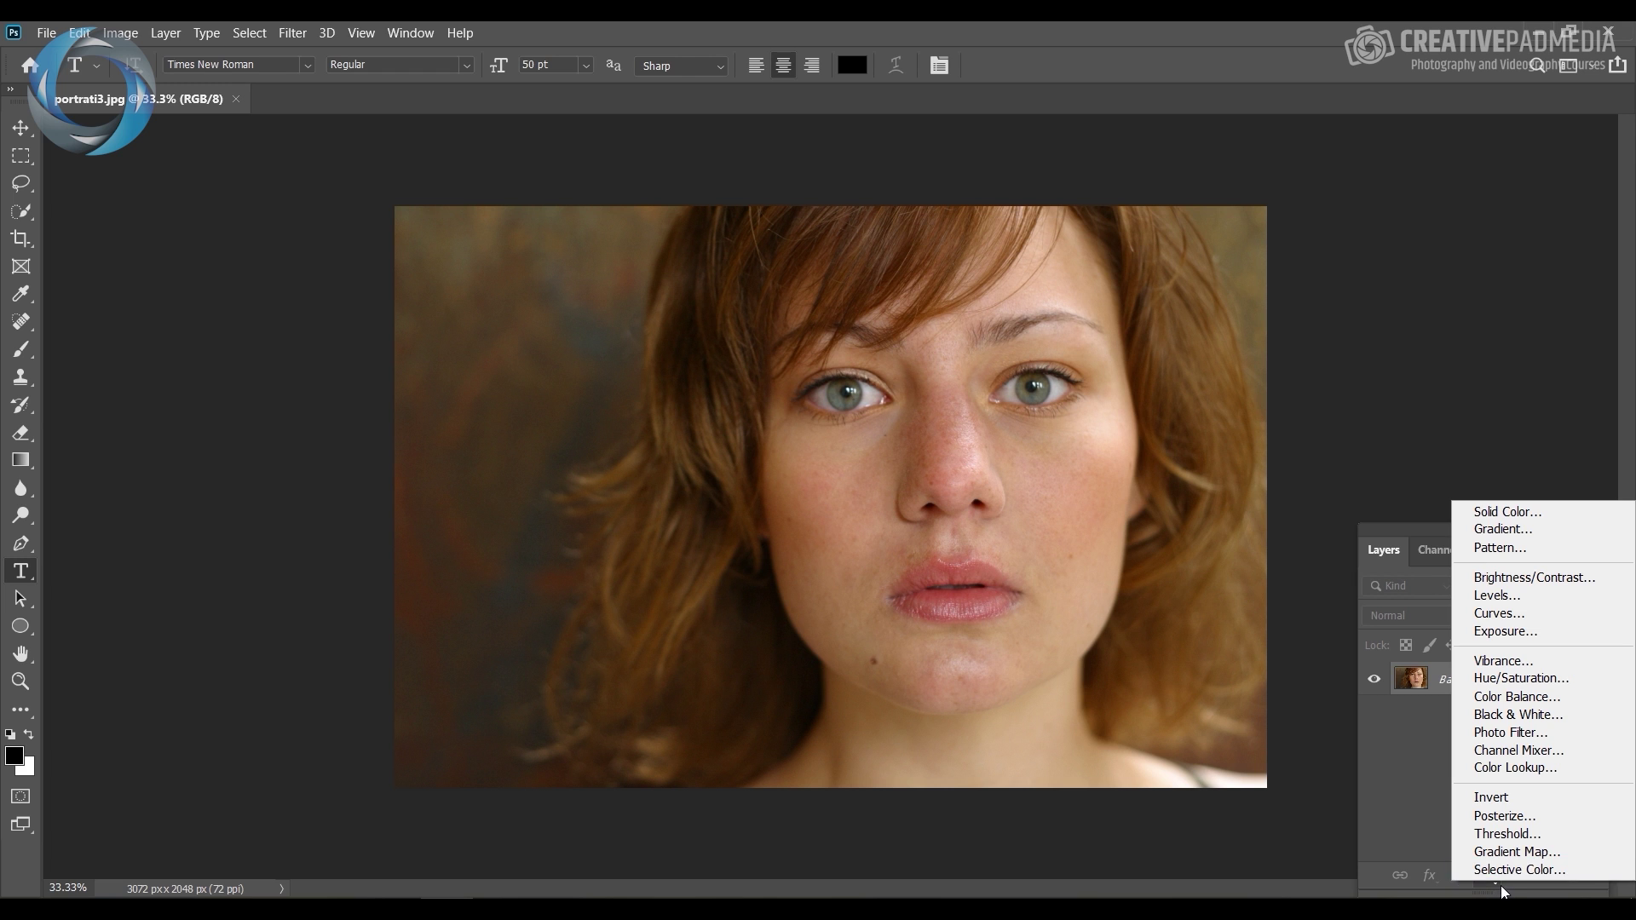
{"action": "left_click", "coordinate": [1544, 678]}
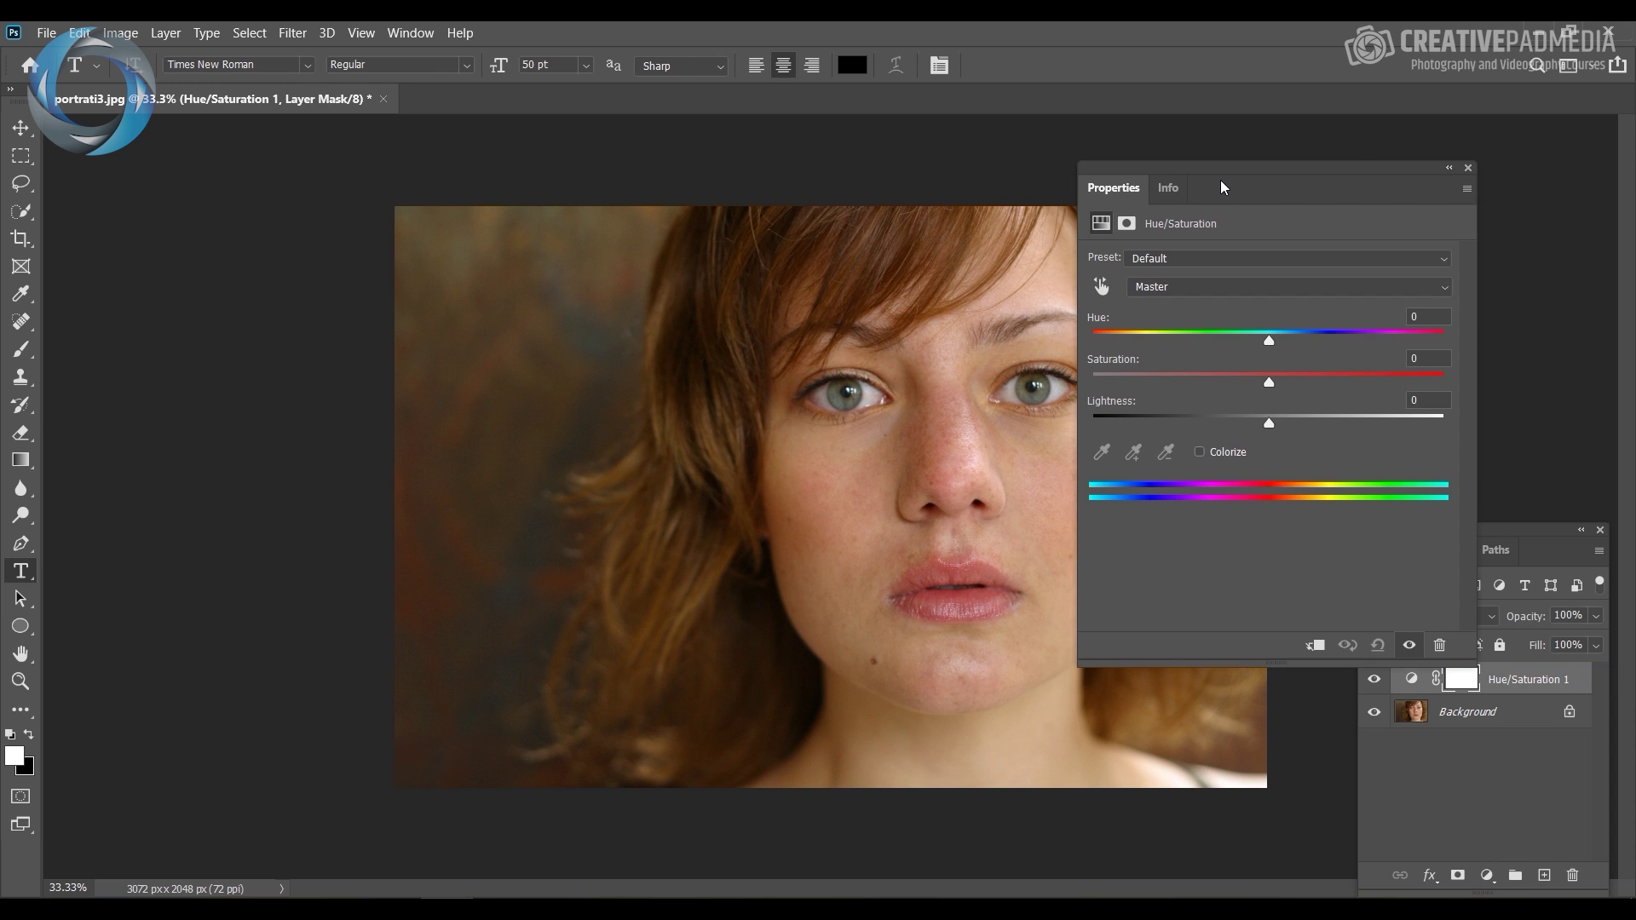
{"action": "left_click_drag", "start_coordinate": [1230, 170], "coordinate": [1327, 203]}
{"action": "left_click", "coordinate": [1326, 326]}
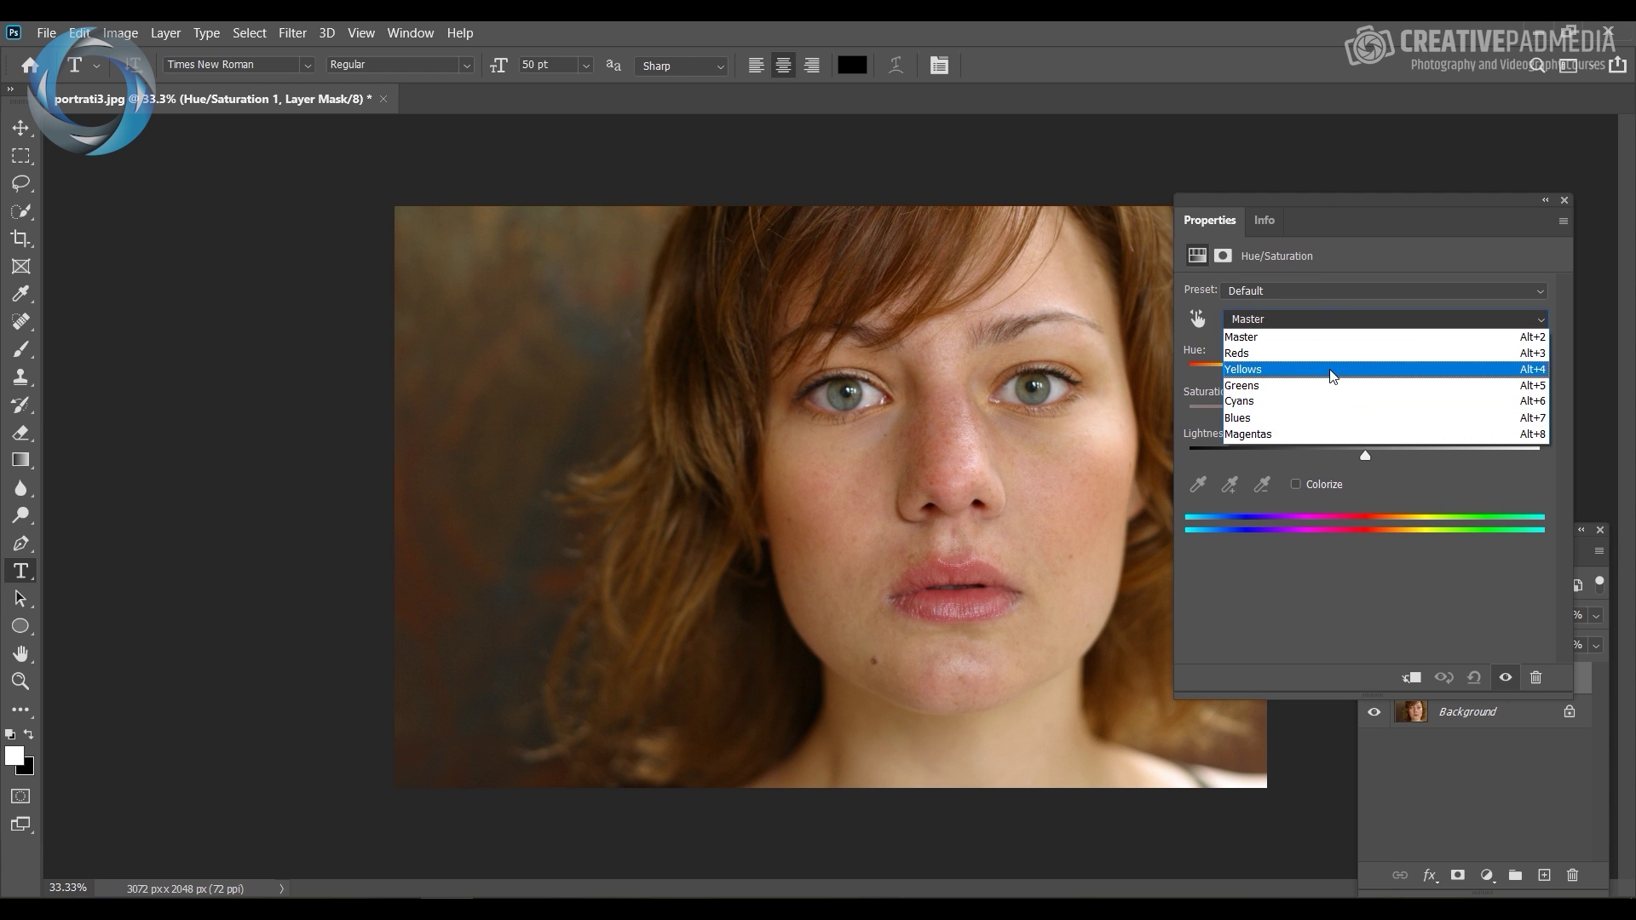
{"action": "left_click", "coordinate": [1313, 354]}
{"action": "left_click_drag", "start_coordinate": [1366, 414], "coordinate": [1299, 417]}
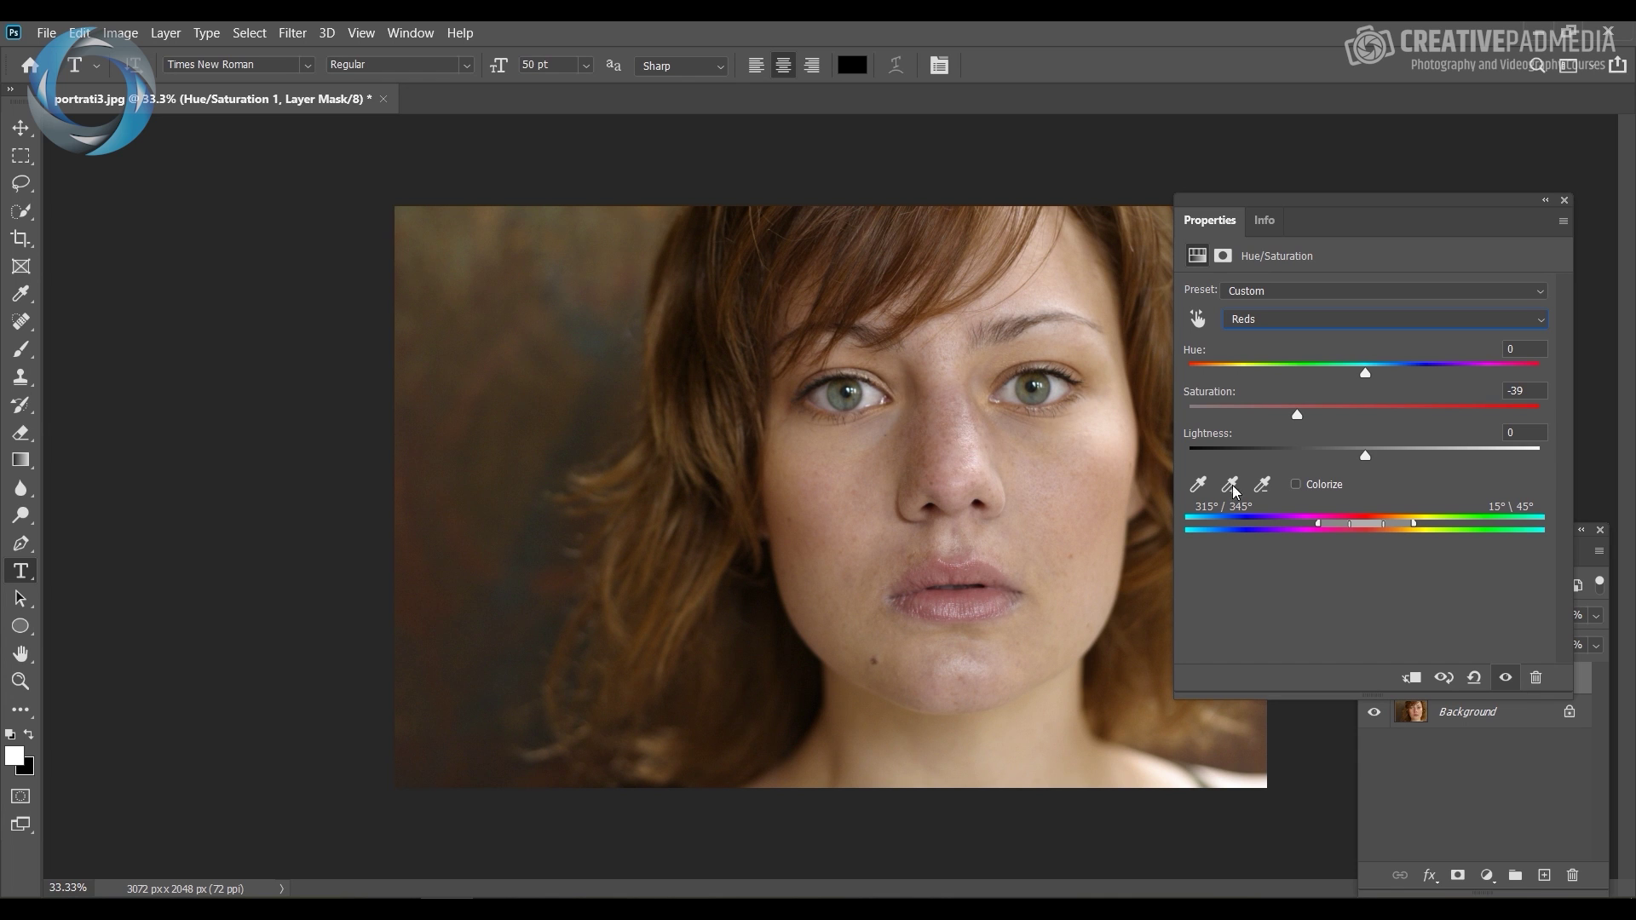
Close the adjustment's properties and delete the Hue/Saturation layer.
{"action": "left_click", "coordinate": [1564, 201]}
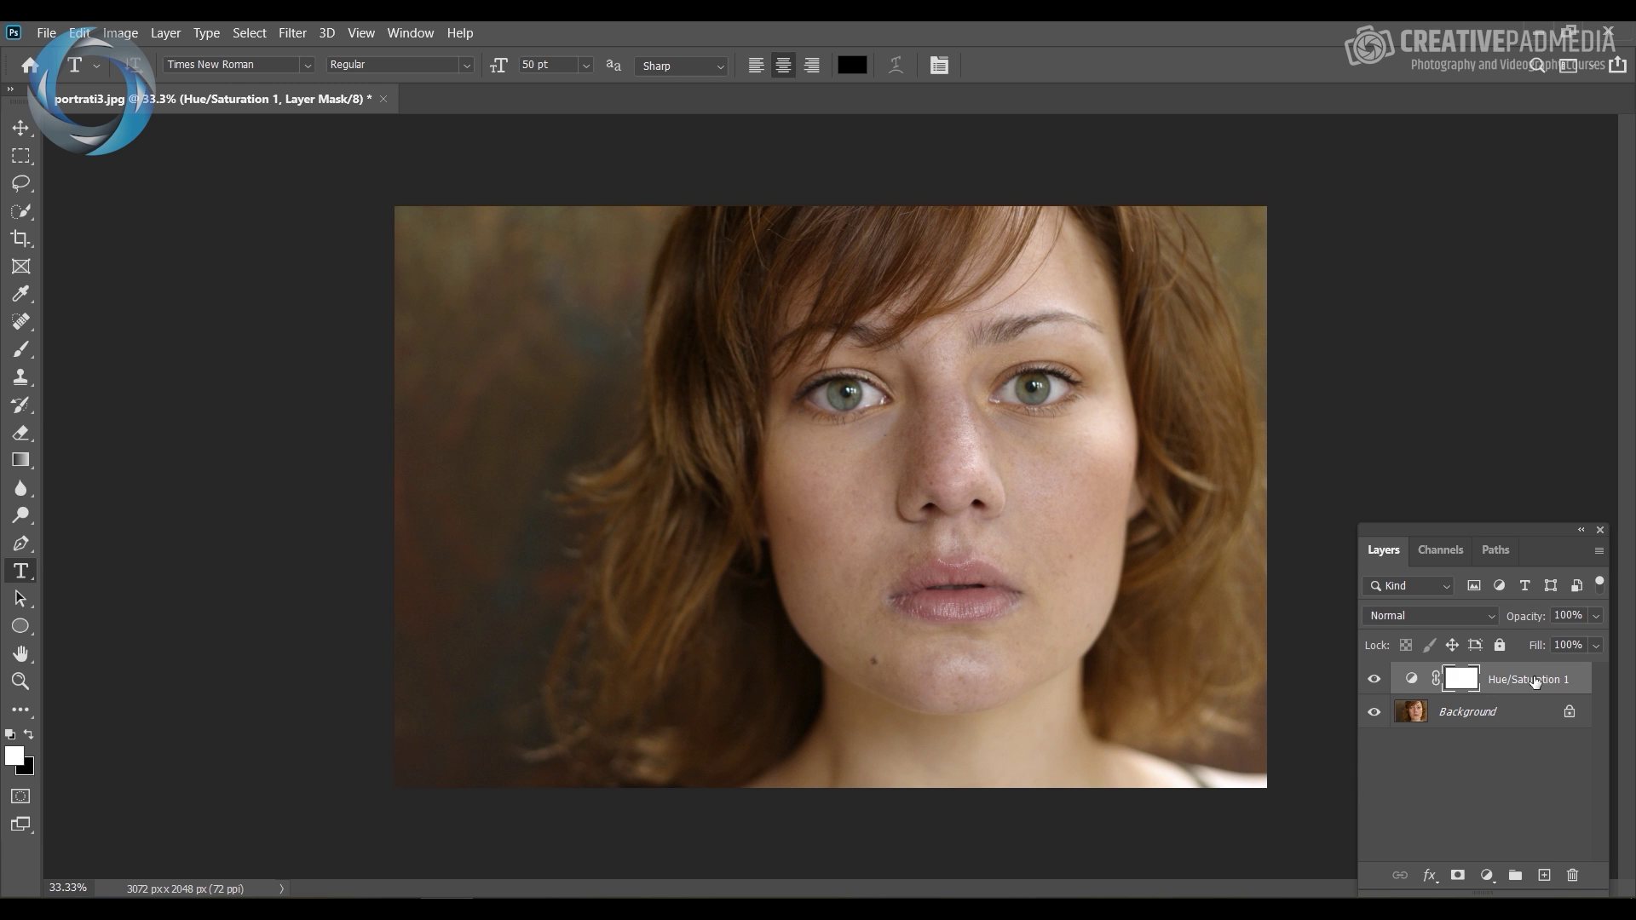
{"action": "left_click_drag", "start_coordinate": [1535, 679], "coordinate": [1578, 883]}
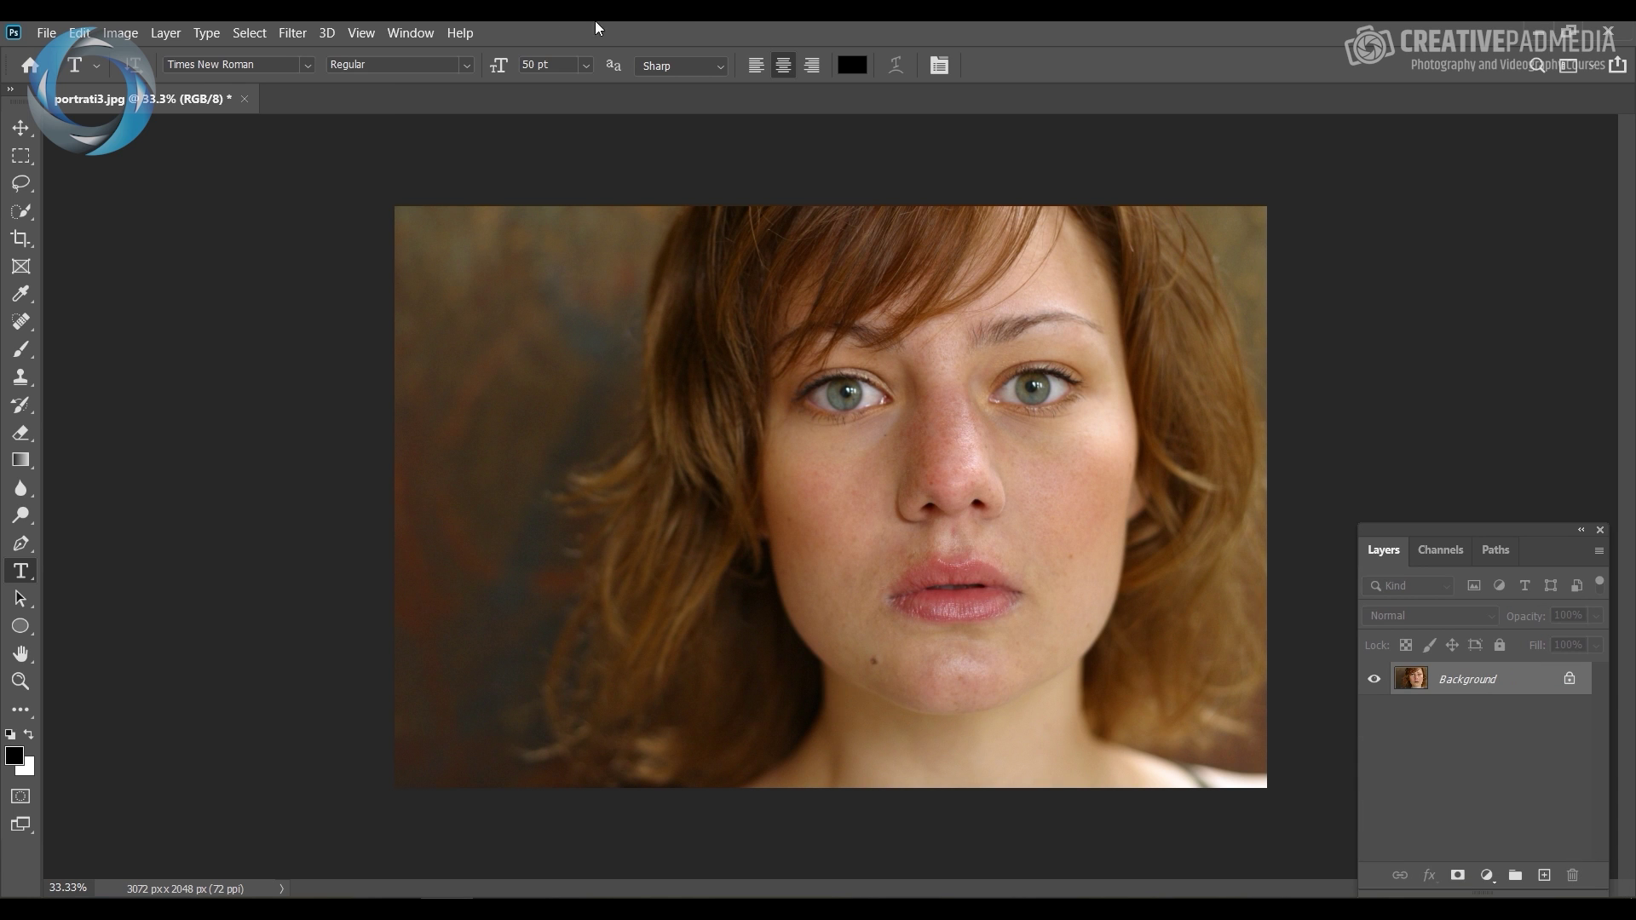
Open the Camera Raw Filter on the portrait, try the Auto white balance, and switch back to As Shot.
{"action": "left_click", "coordinate": [289, 32]}
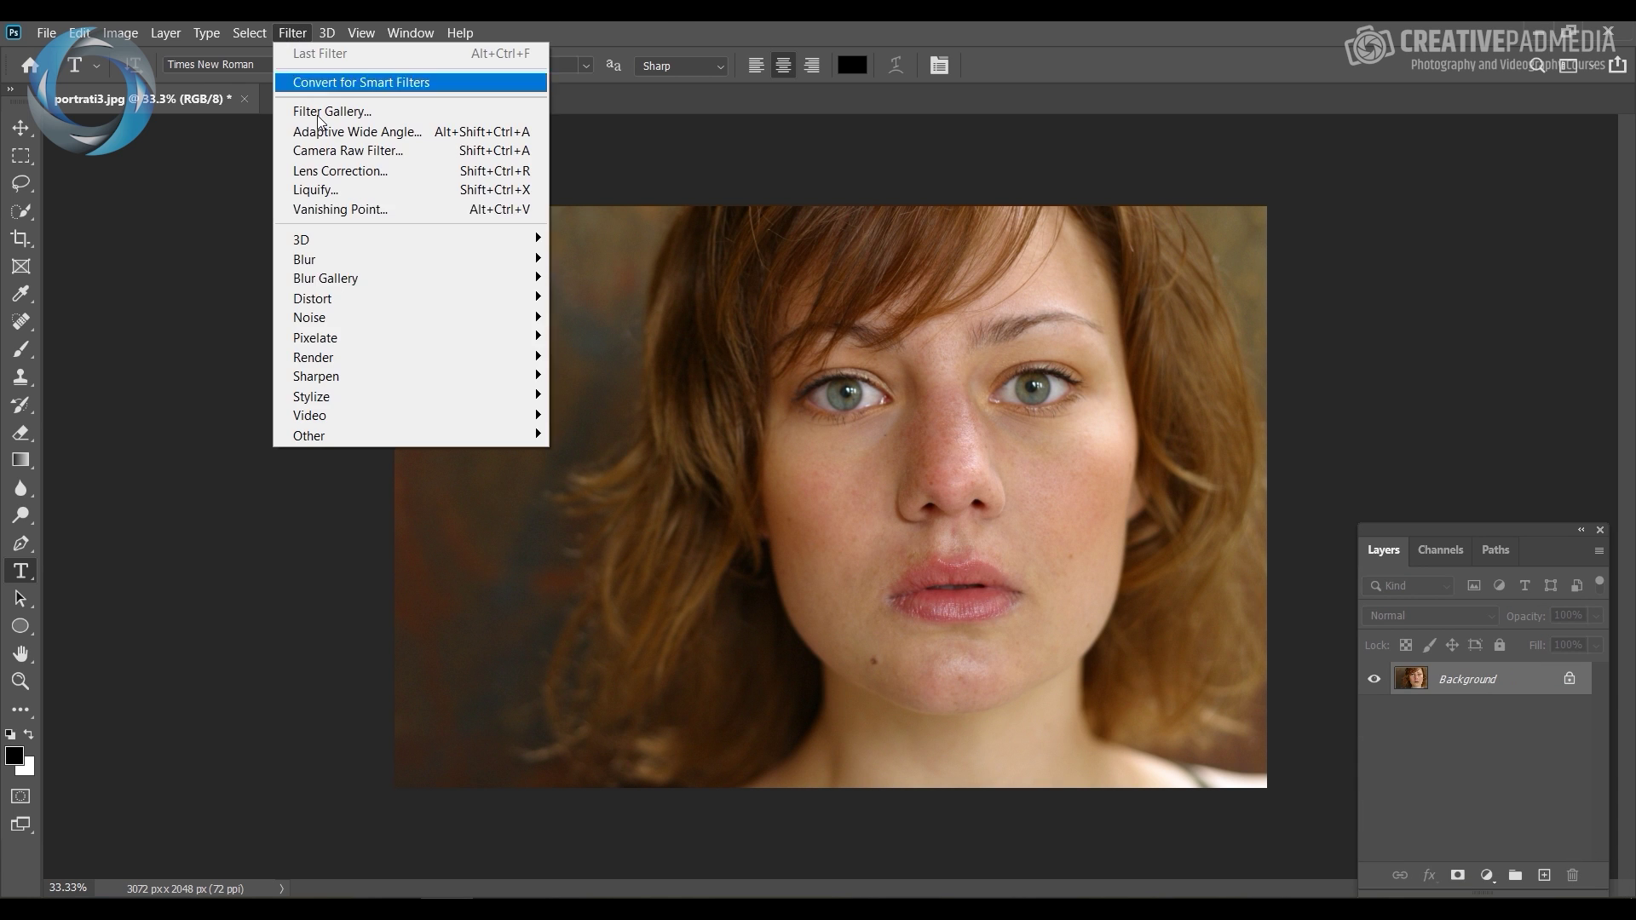
{"action": "left_click", "coordinate": [379, 153]}
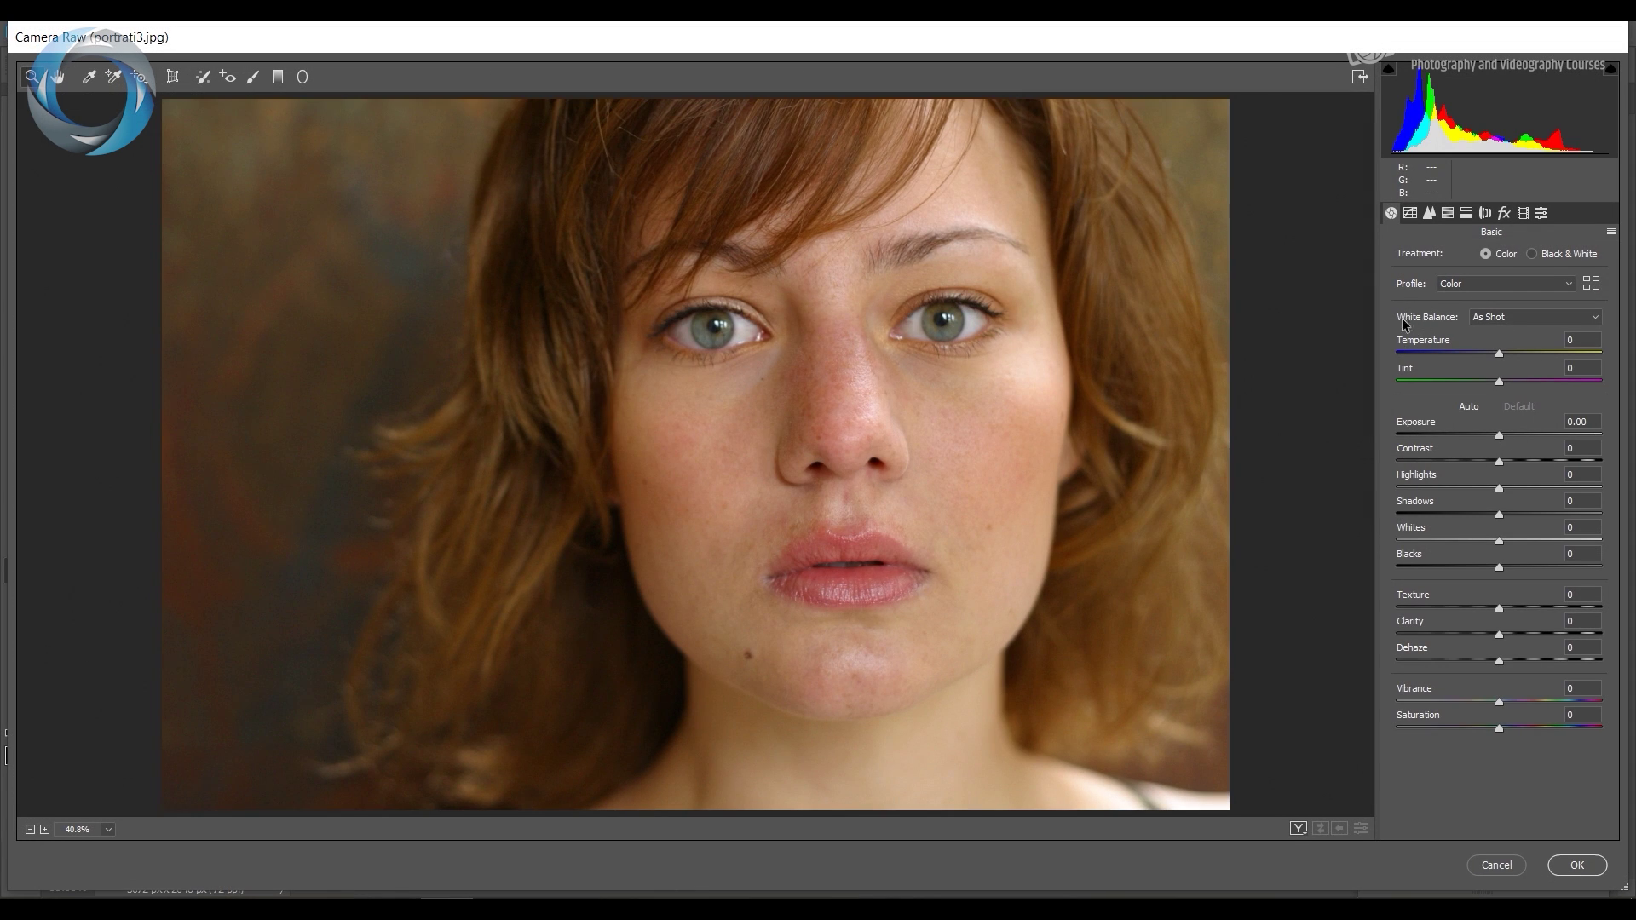
{"action": "left_click", "coordinate": [1508, 319]}
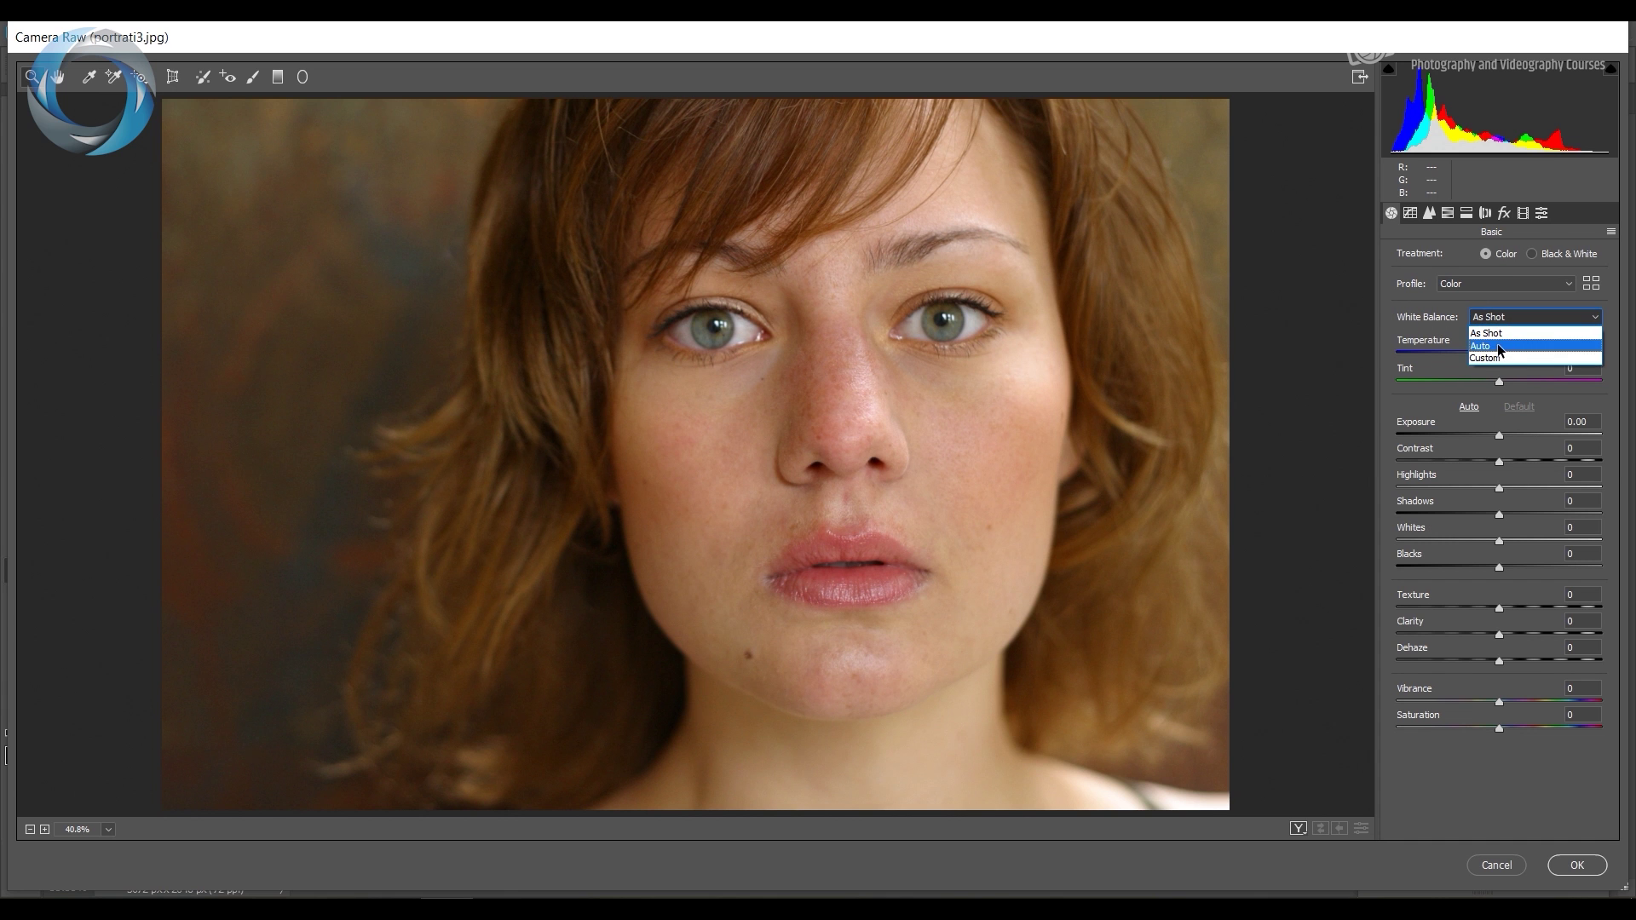
{"action": "left_click", "coordinate": [1500, 348]}
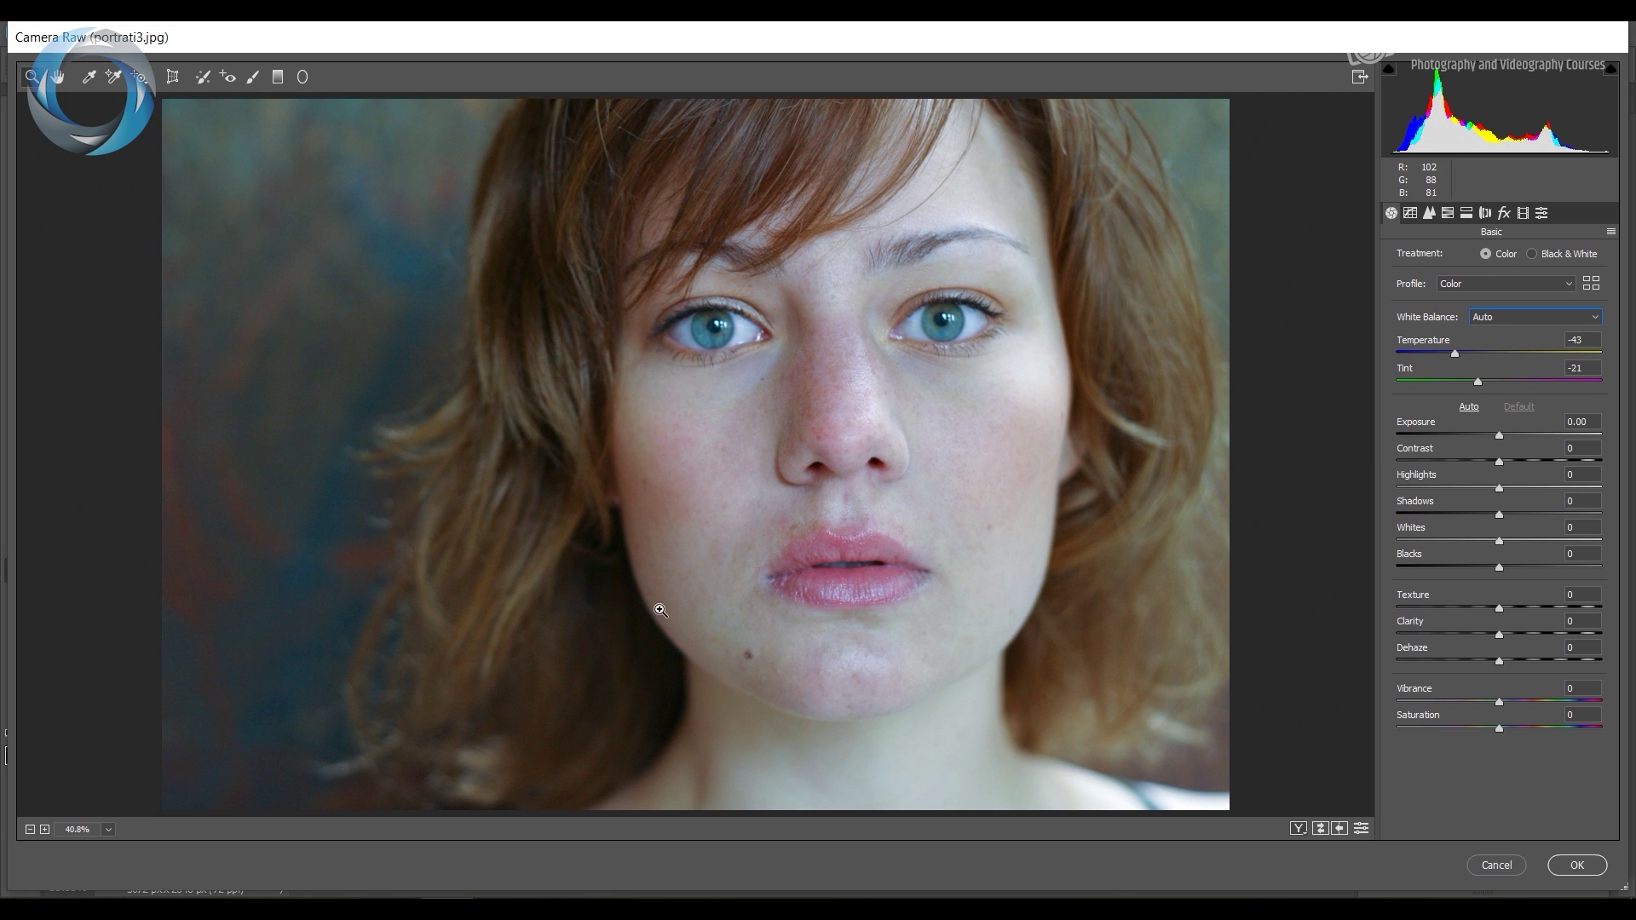
{"action": "left_click", "coordinate": [1524, 320]}
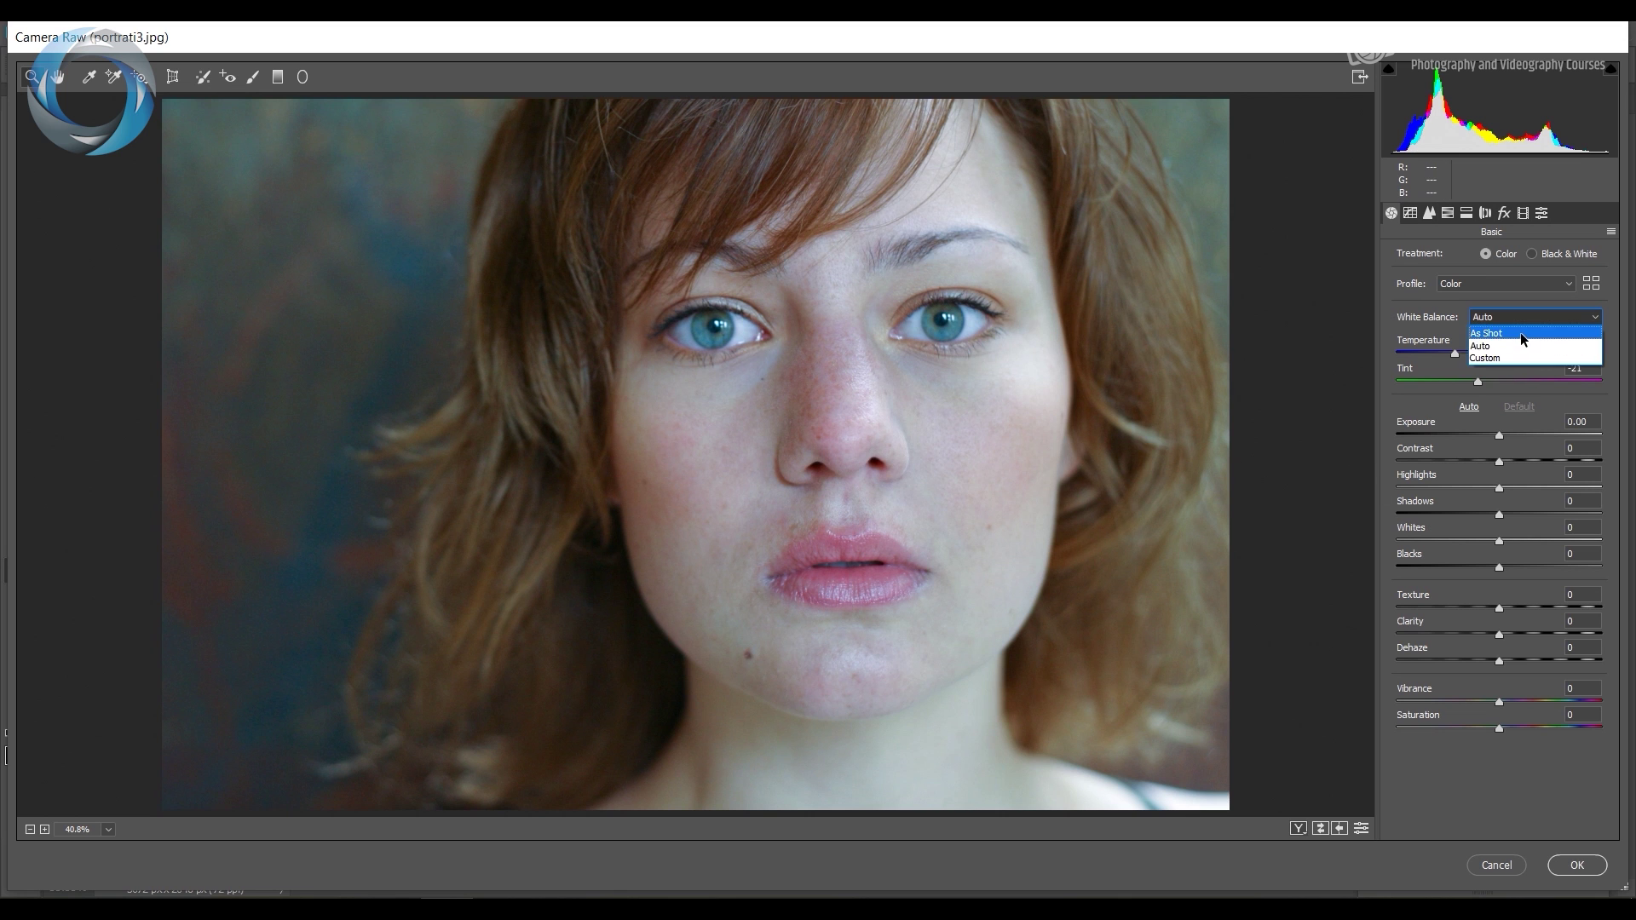
{"action": "left_click", "coordinate": [1520, 333]}
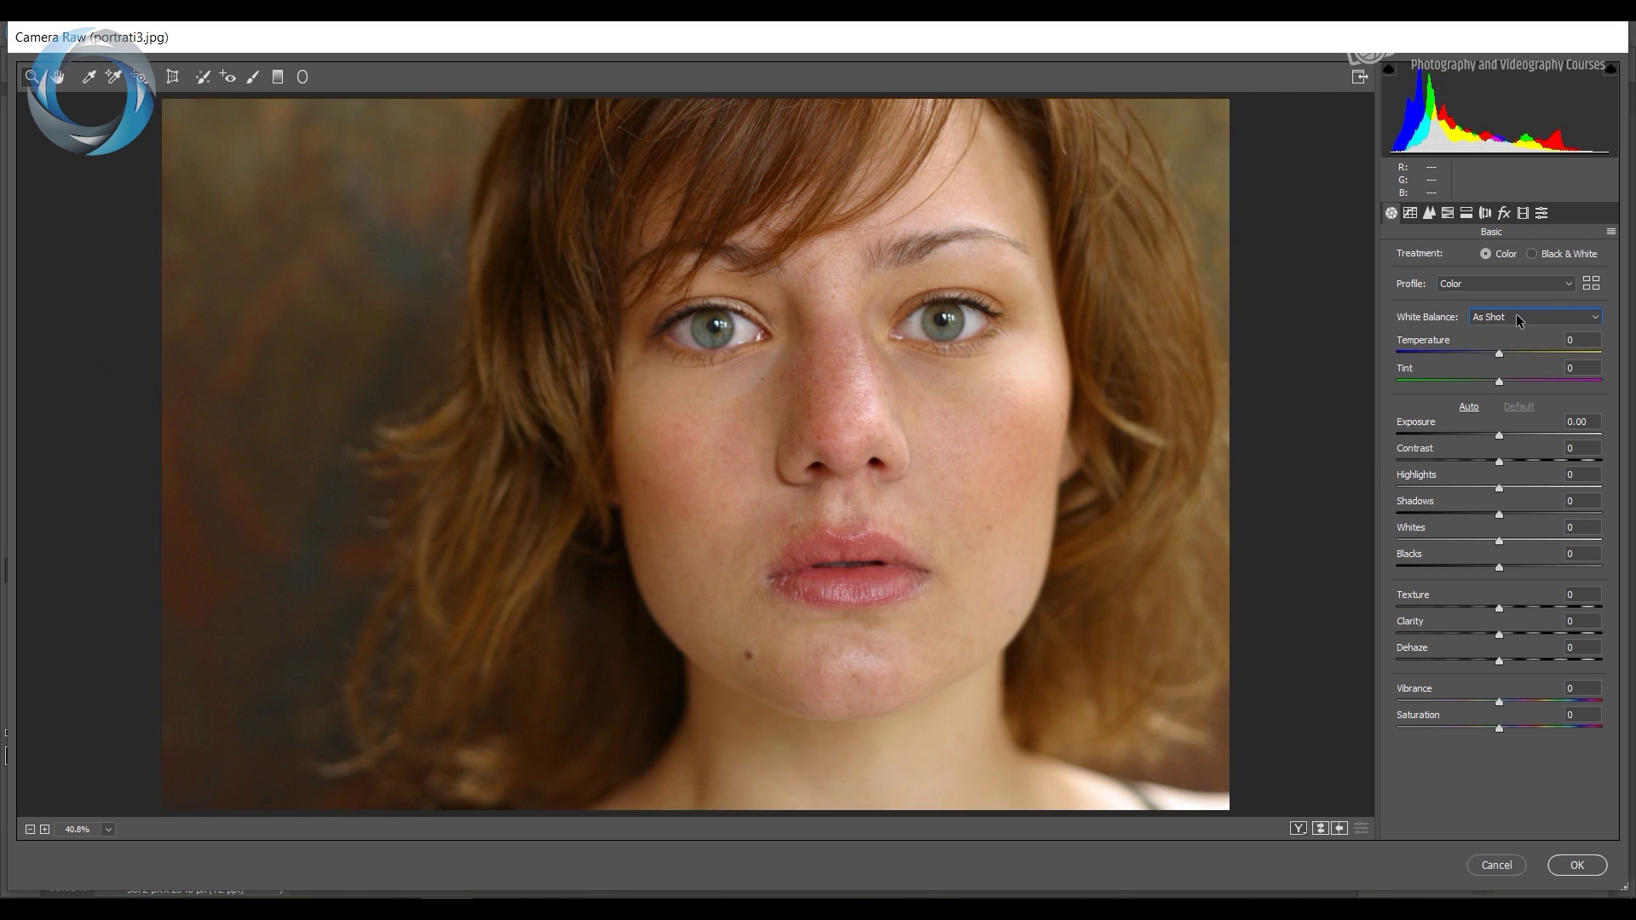
Lower the Oranges saturation to -23 in the HSL adjustments, compare the before and after views, and close the filter.
{"action": "left_click", "coordinate": [1453, 214]}
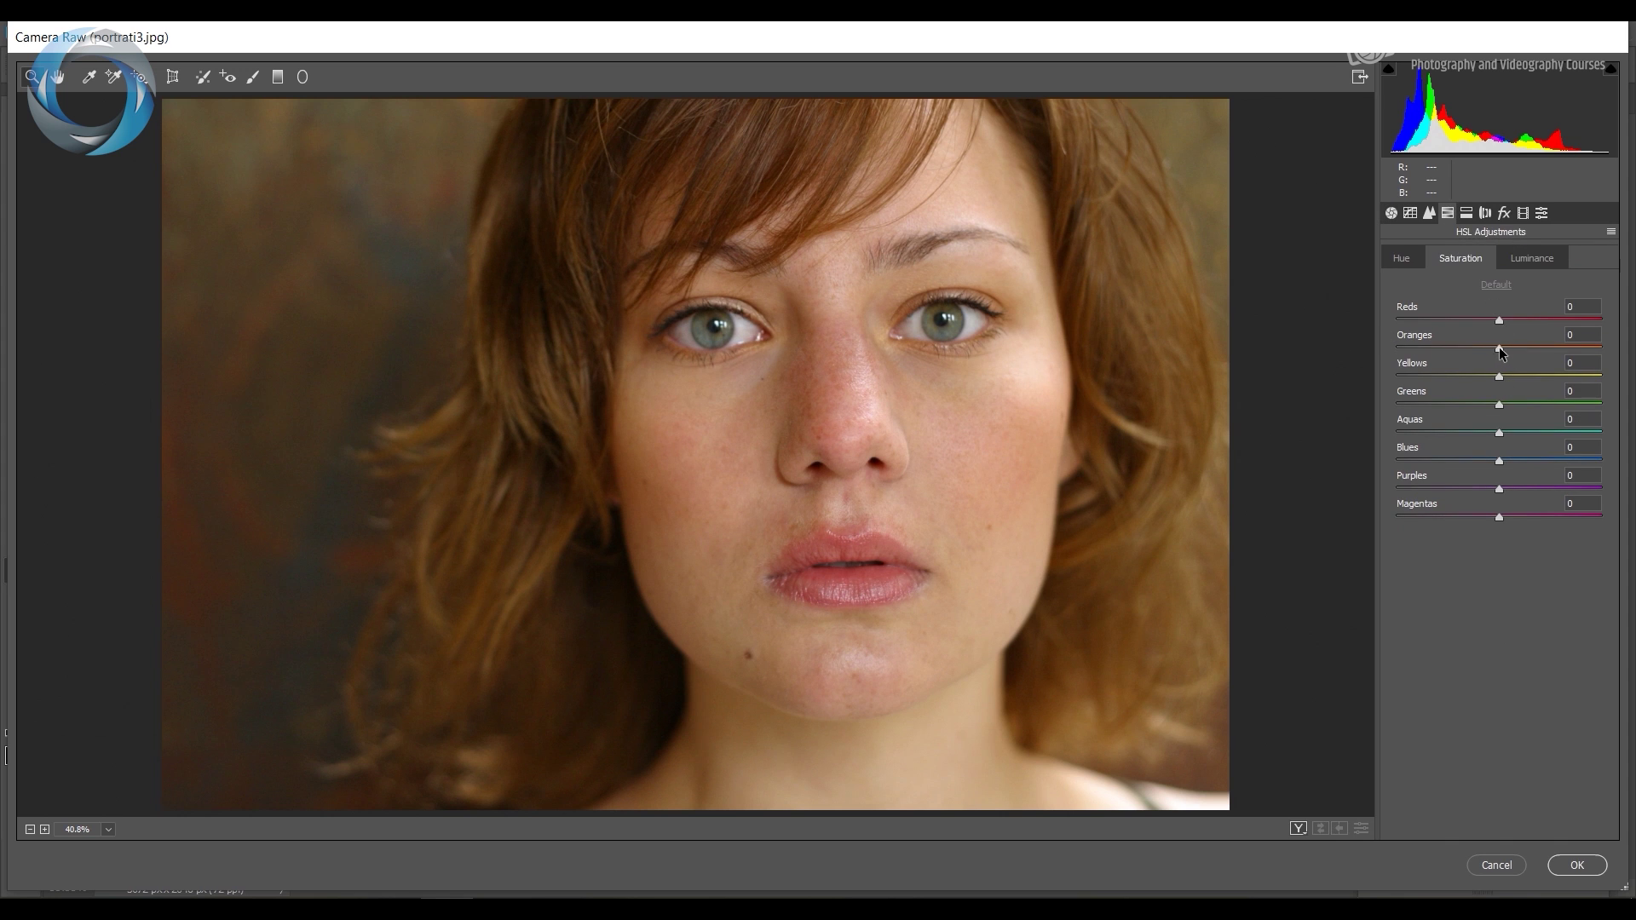
{"action": "mouse_move", "coordinate": [1499, 348]}
{"action": "left_mouse_down"}
{"action": "mouse_move", "coordinate": [1458, 349]}
{"action": "mouse_move", "coordinate": [1493, 352]}
{"action": "mouse_move", "coordinate": [1475, 351]}
{"action": "left_mouse_up"}
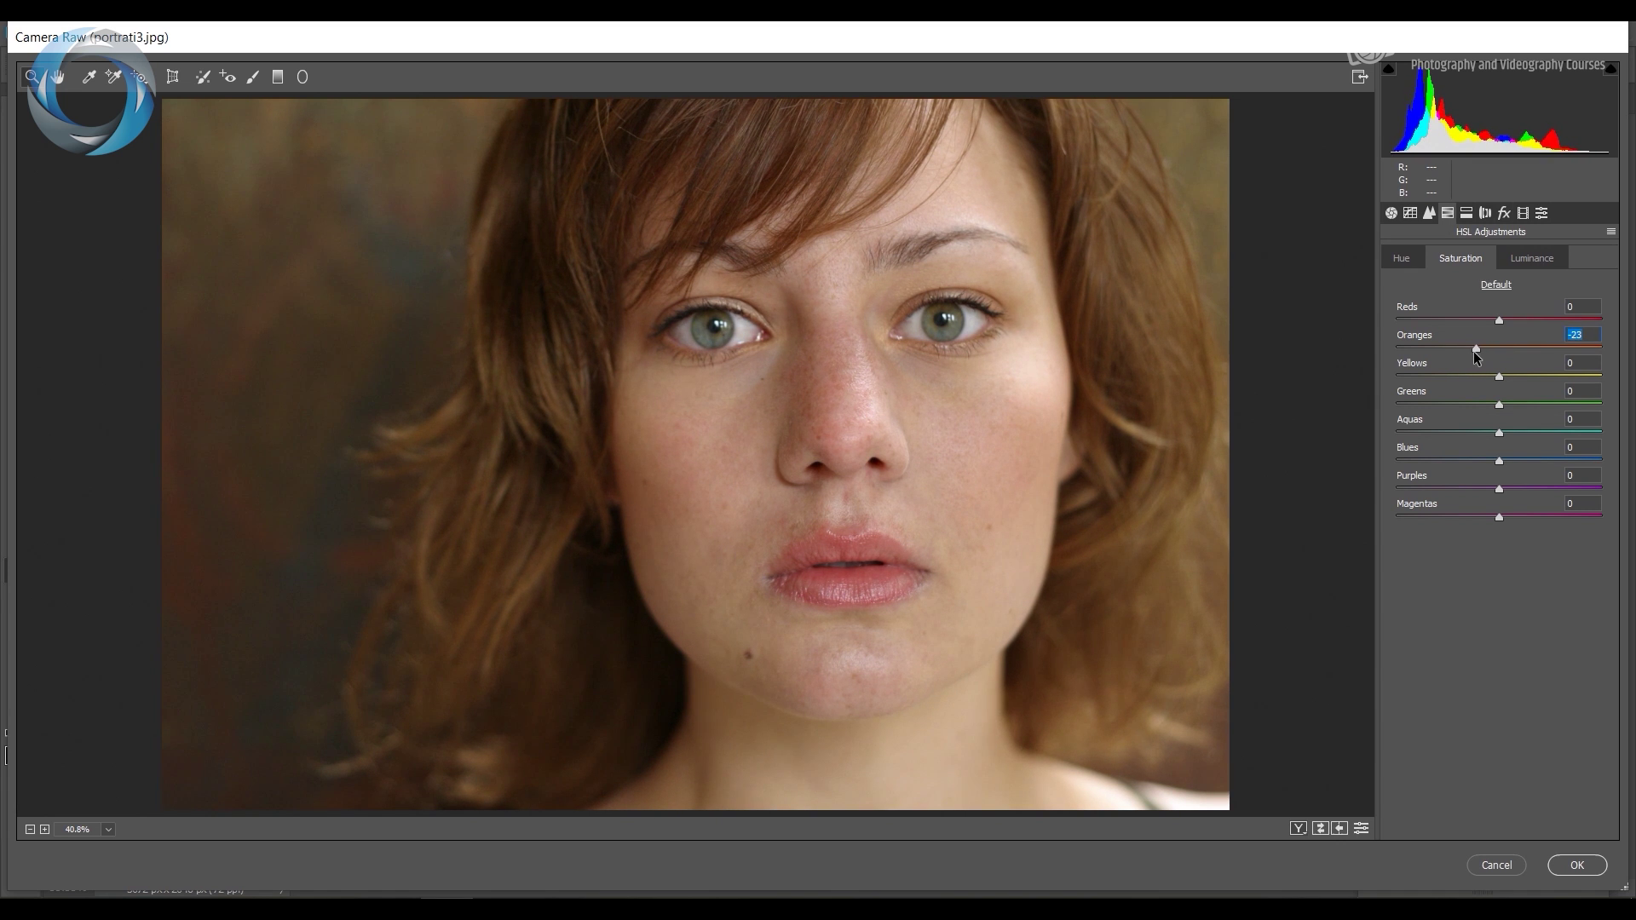
{"action": "left_click", "coordinate": [1319, 830]}
{"action": "left_click", "coordinate": [1320, 829]}
{"action": "left_click", "coordinate": [1320, 829]}
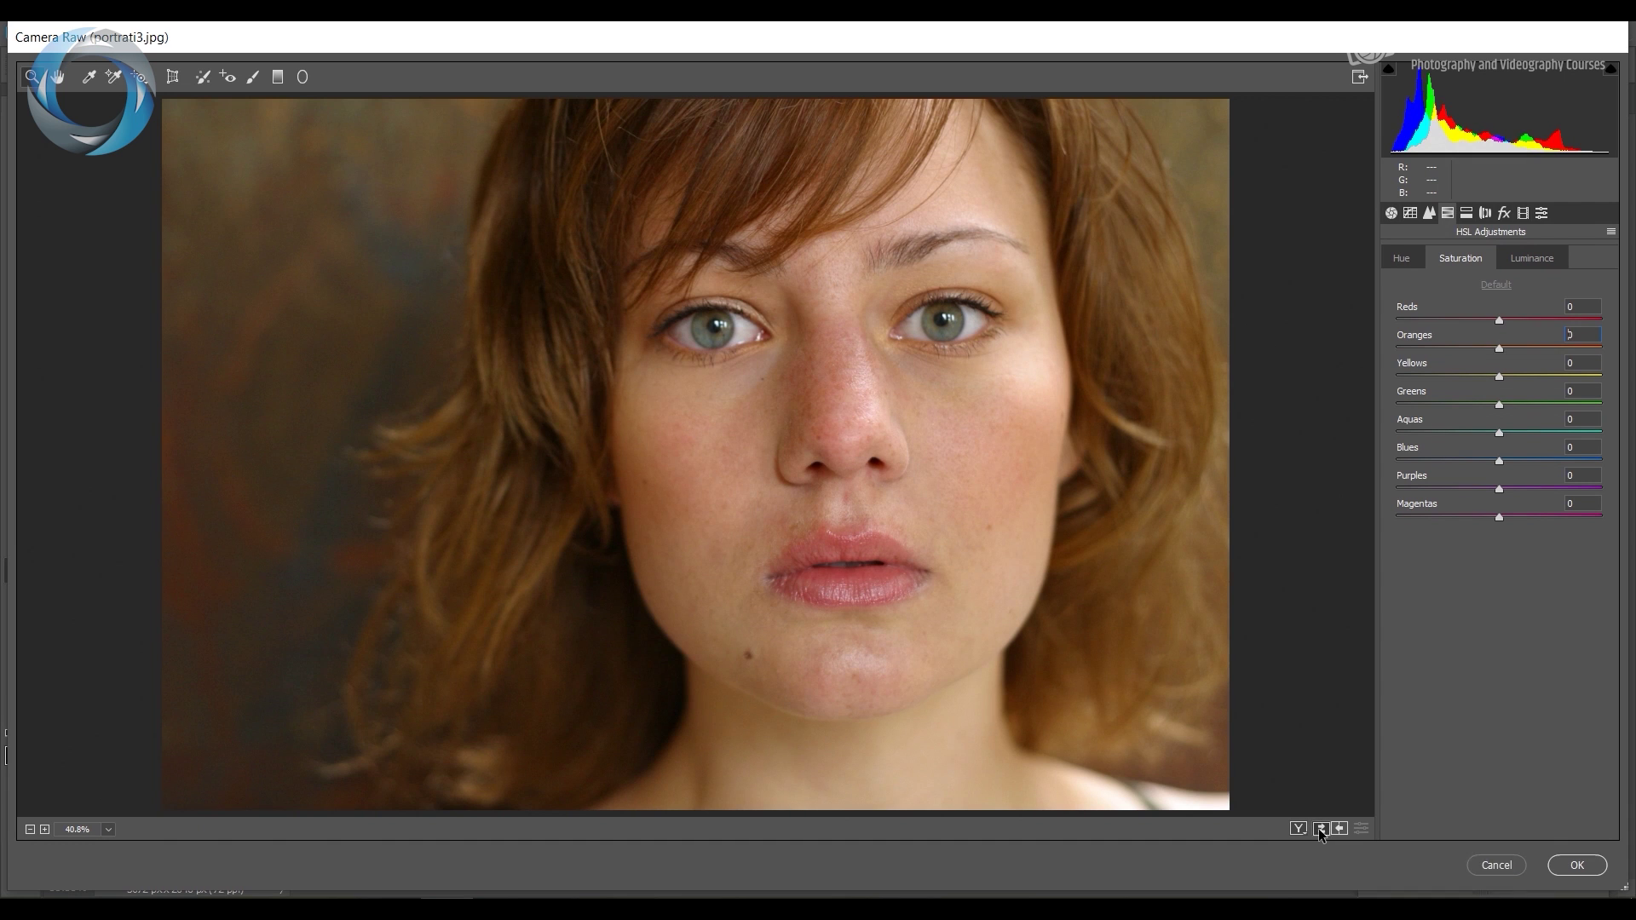
{"action": "left_click", "coordinate": [1319, 830]}
{"action": "left_click", "coordinate": [1578, 865]}
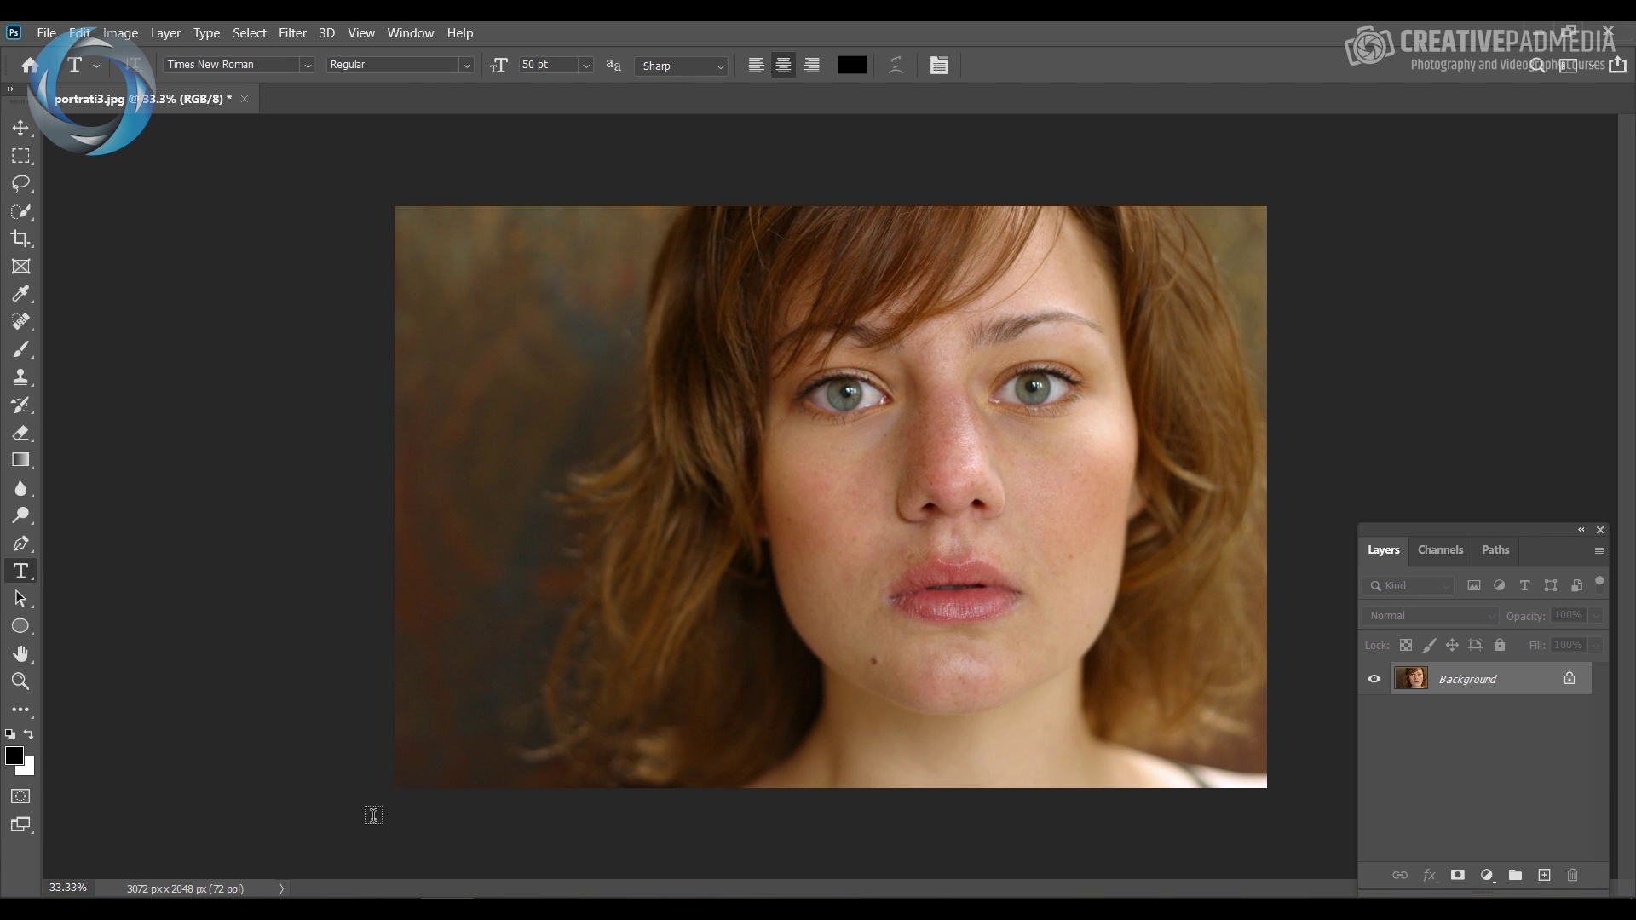
Add a Curves adjustment layer above the portrait and move its properties away from the face.
{"action": "key", "text": "alt+Tab"}
{"action": "left_click", "coordinate": [1490, 876]}
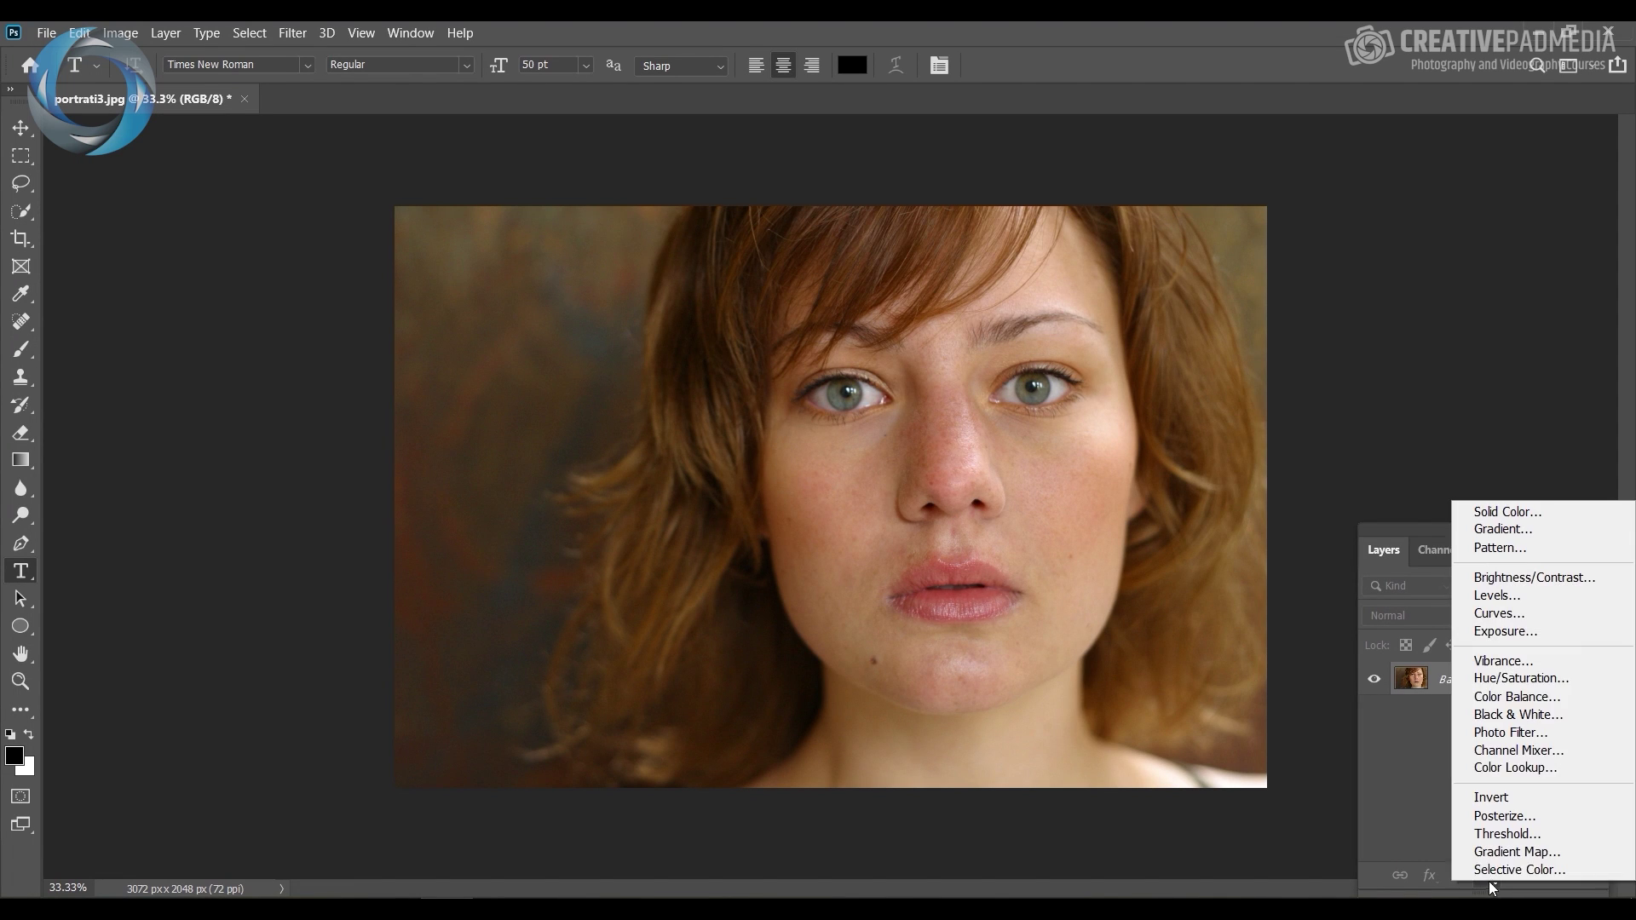
{"action": "left_click", "coordinate": [1499, 613]}
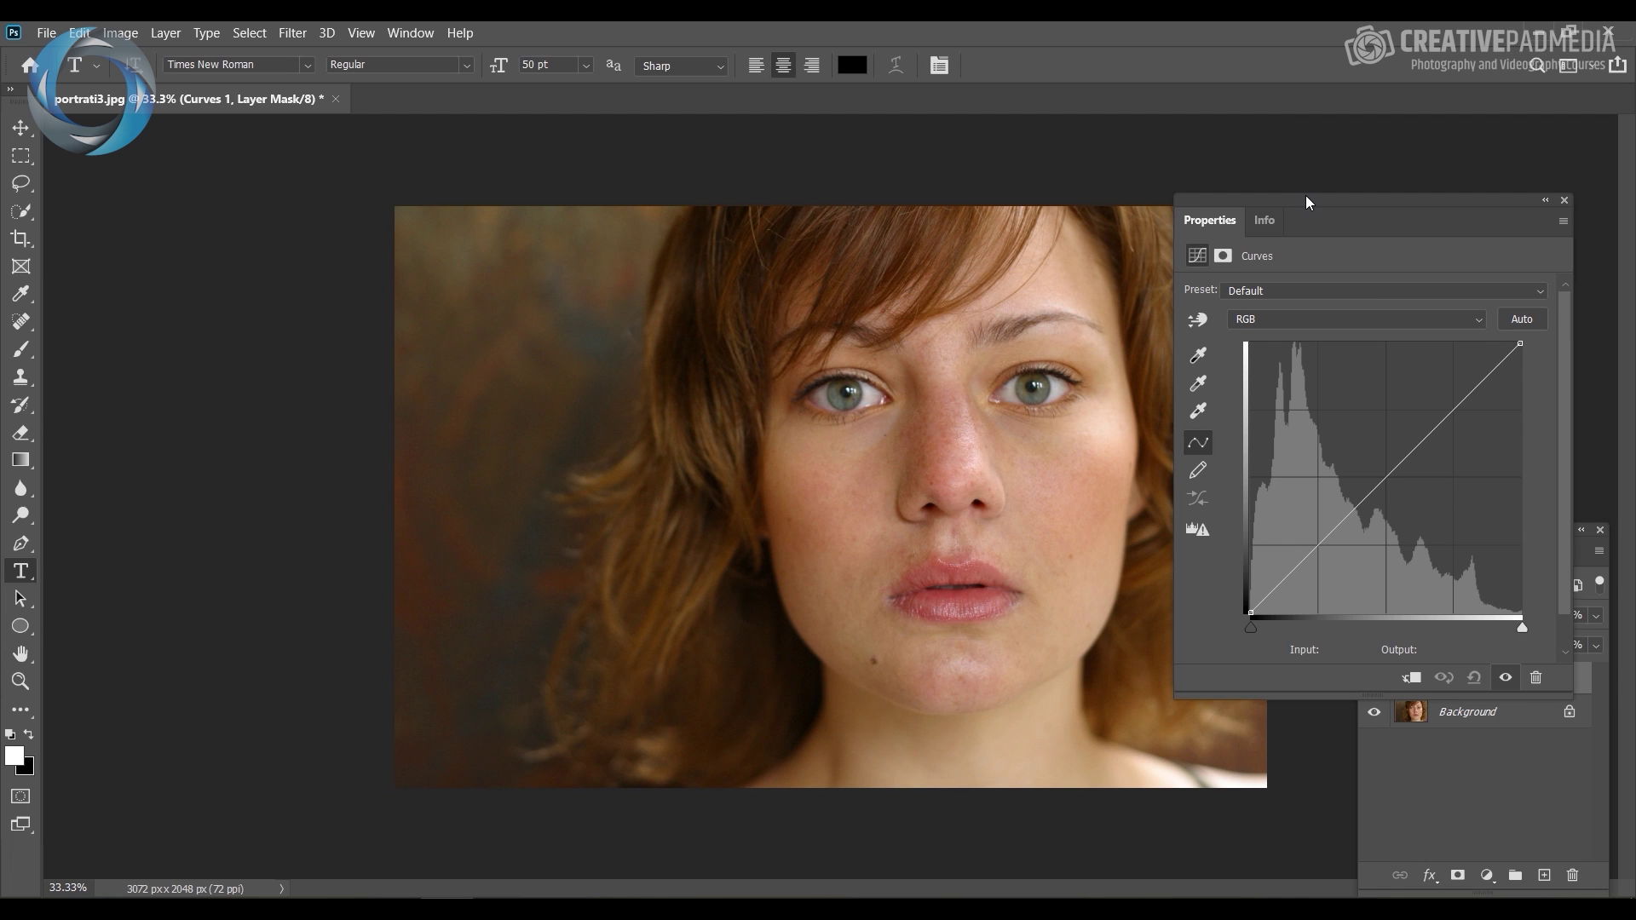
{"action": "left_click_drag", "start_coordinate": [1307, 198], "coordinate": [1386, 212]}
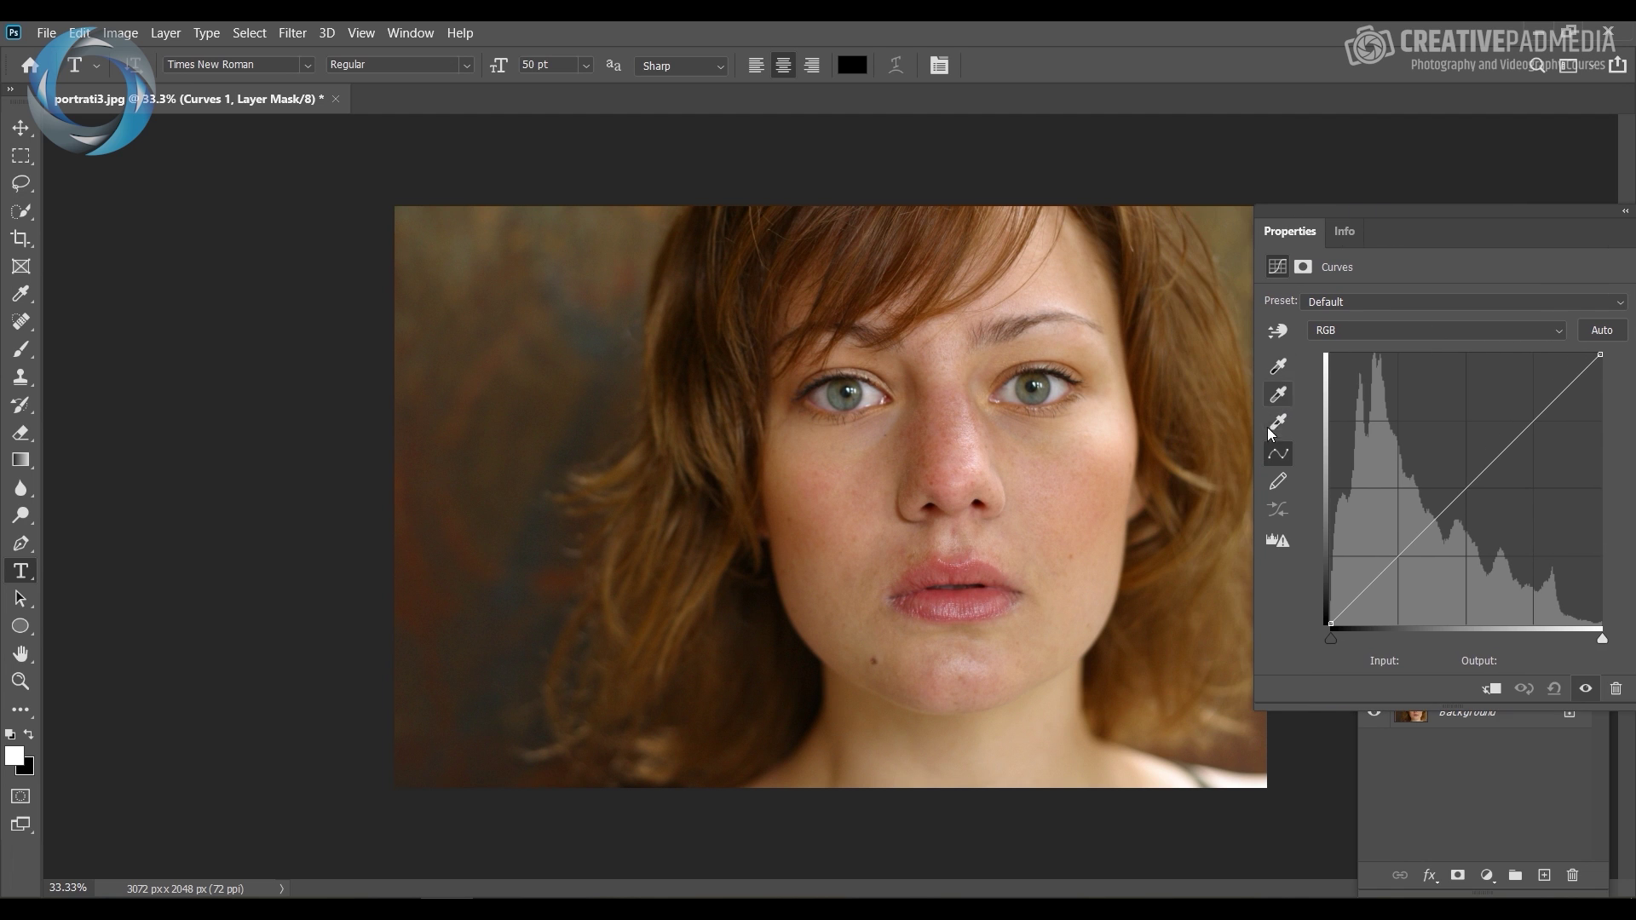
Try sampling a black point in the dark hair beside the neck and a white point in the eye's highlight, undoing each.
{"action": "left_click", "coordinate": [1278, 367]}
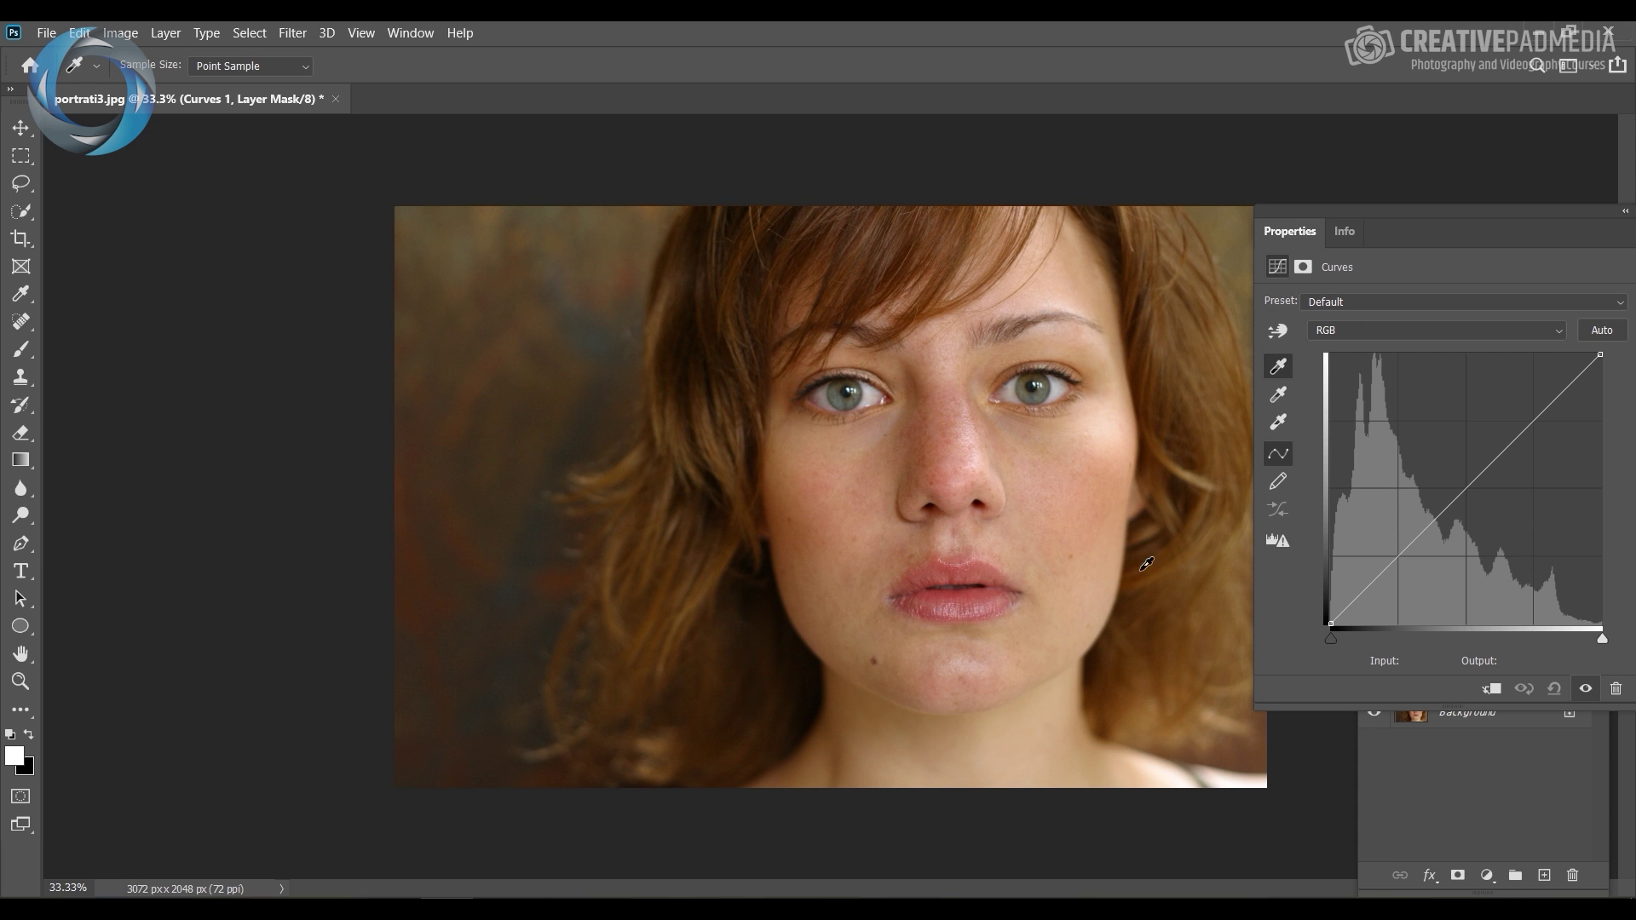
{"action": "left_click", "coordinate": [816, 714]}
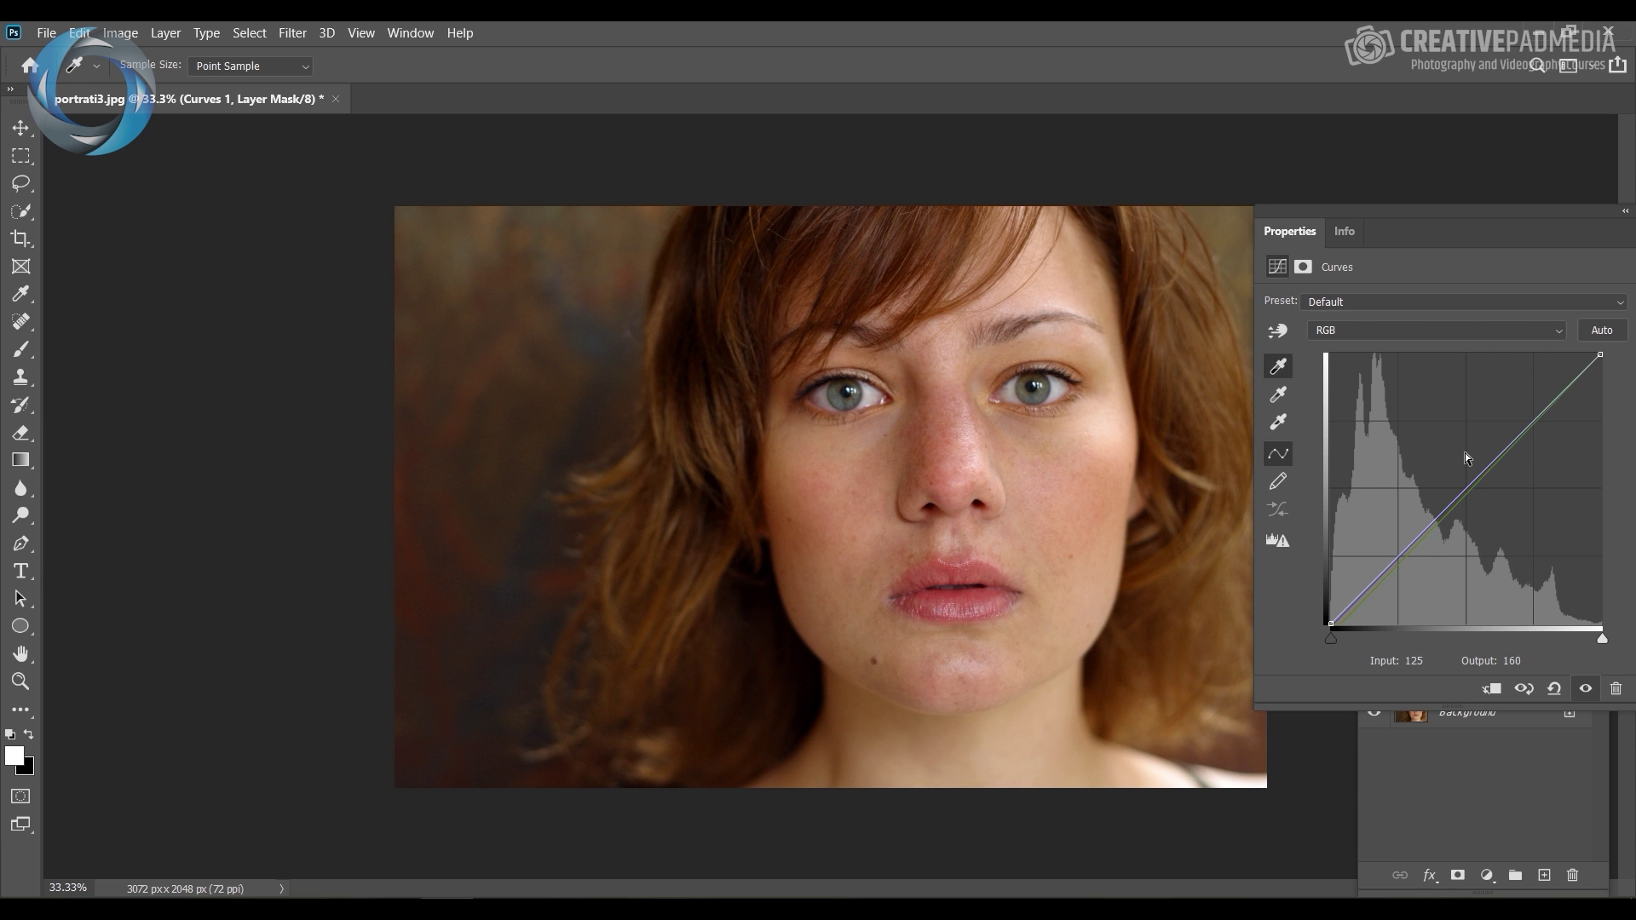
{"action": "key", "text": "ctrl+z"}
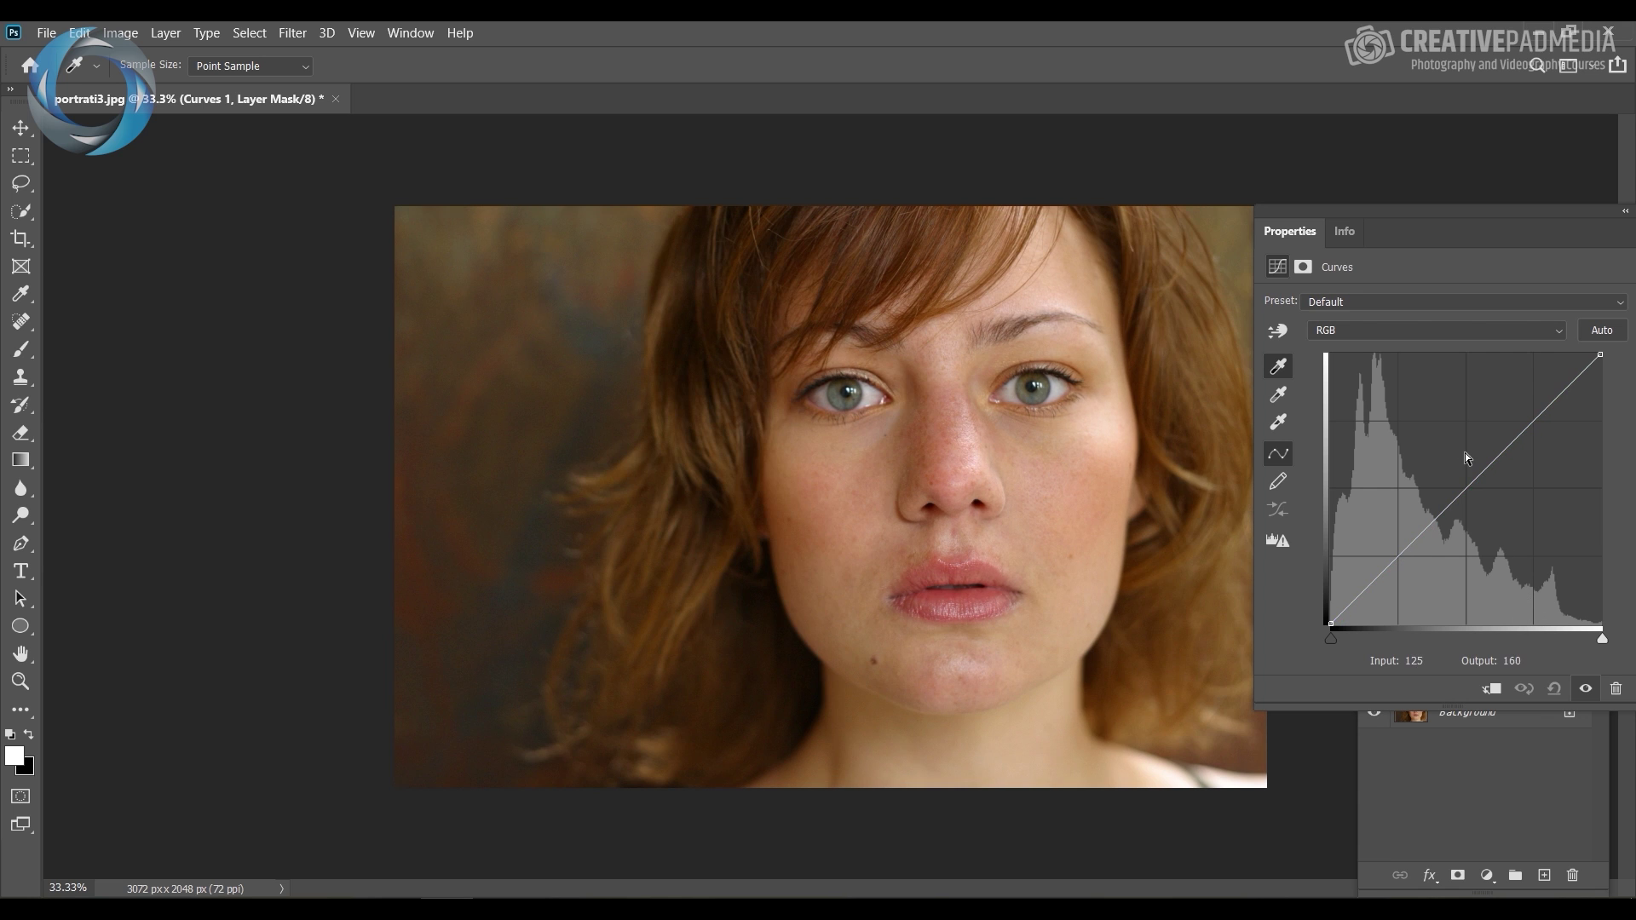
{"action": "left_click", "coordinate": [1281, 426]}
{"action": "left_click", "coordinate": [853, 386]}
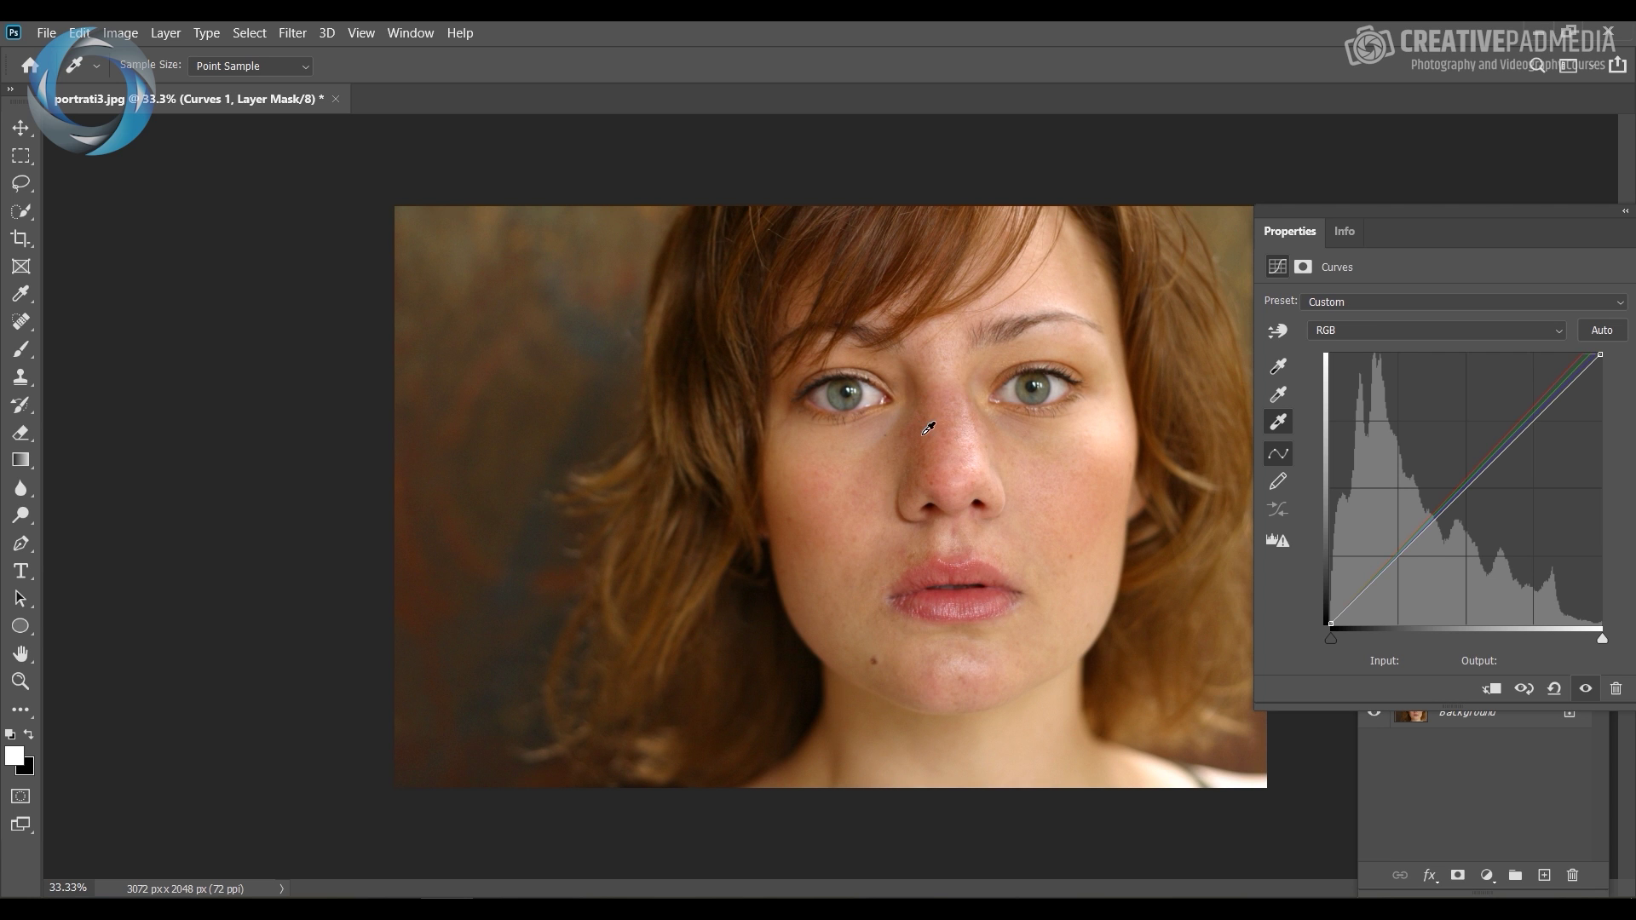
{"action": "key", "text": "ctrl+z"}
Activate the Curves gray-point eyedropper and delete the Curves adjustment layer without sampling.
{"action": "left_click", "coordinate": [1281, 397]}
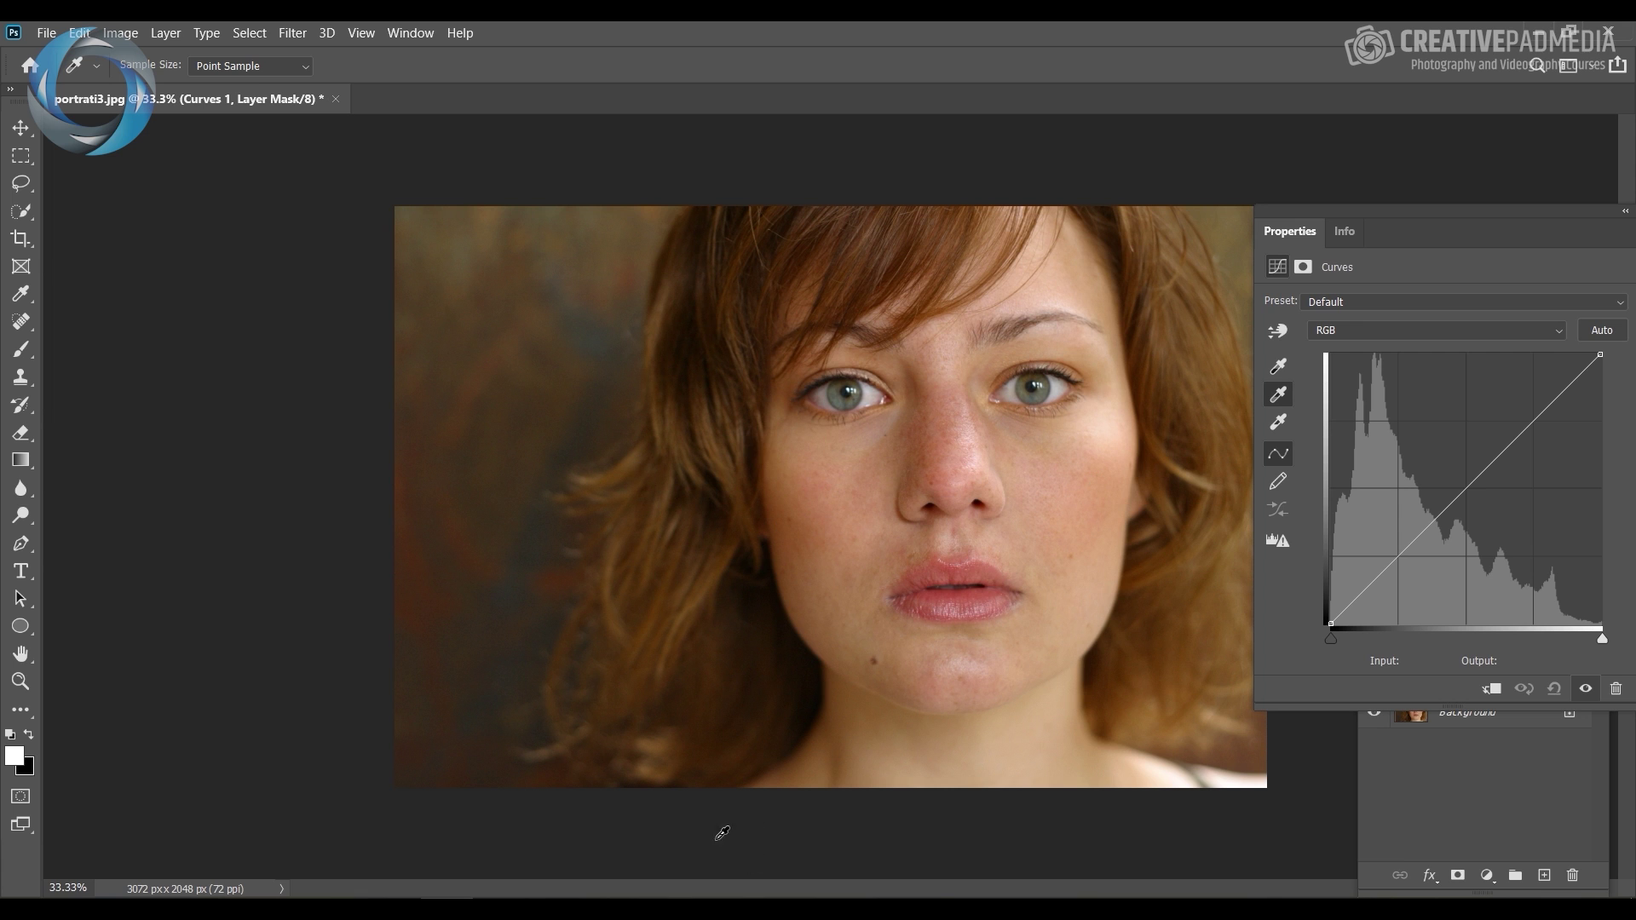
{"action": "left_click", "coordinate": [289, 822]}
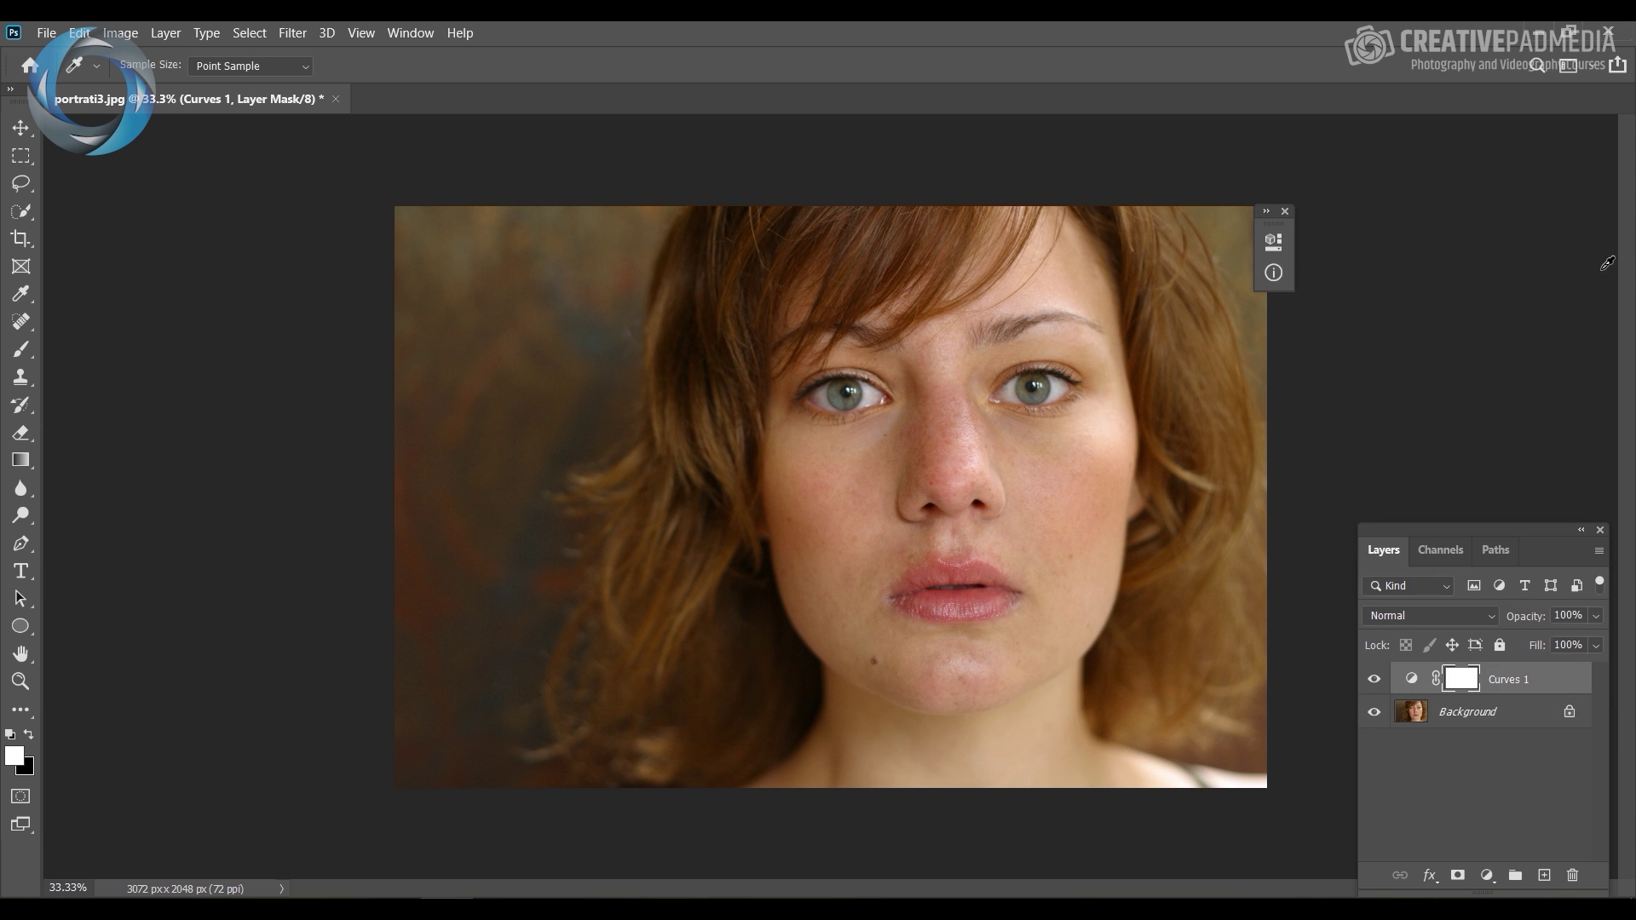
{"action": "left_click_drag", "start_coordinate": [1517, 680], "coordinate": [1573, 881]}
{"action": "key", "text": "t"}
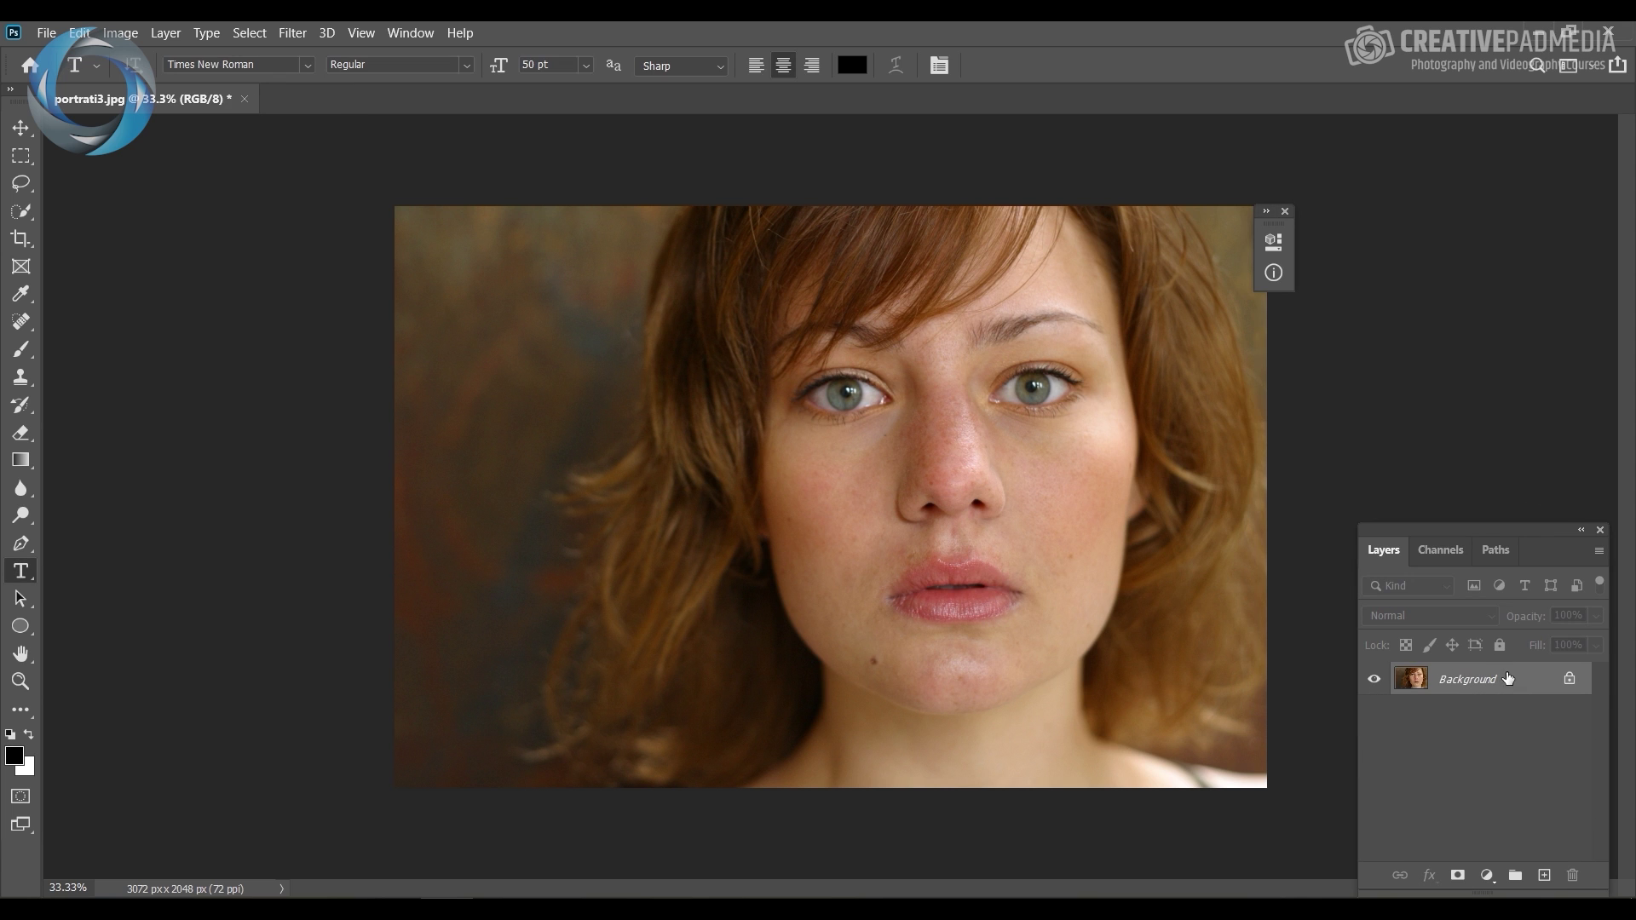
Create a new empty layer above the Background and fill it with 50% Gray in Normal mode at 100% opacity.
{"action": "left_click", "coordinate": [1545, 877]}
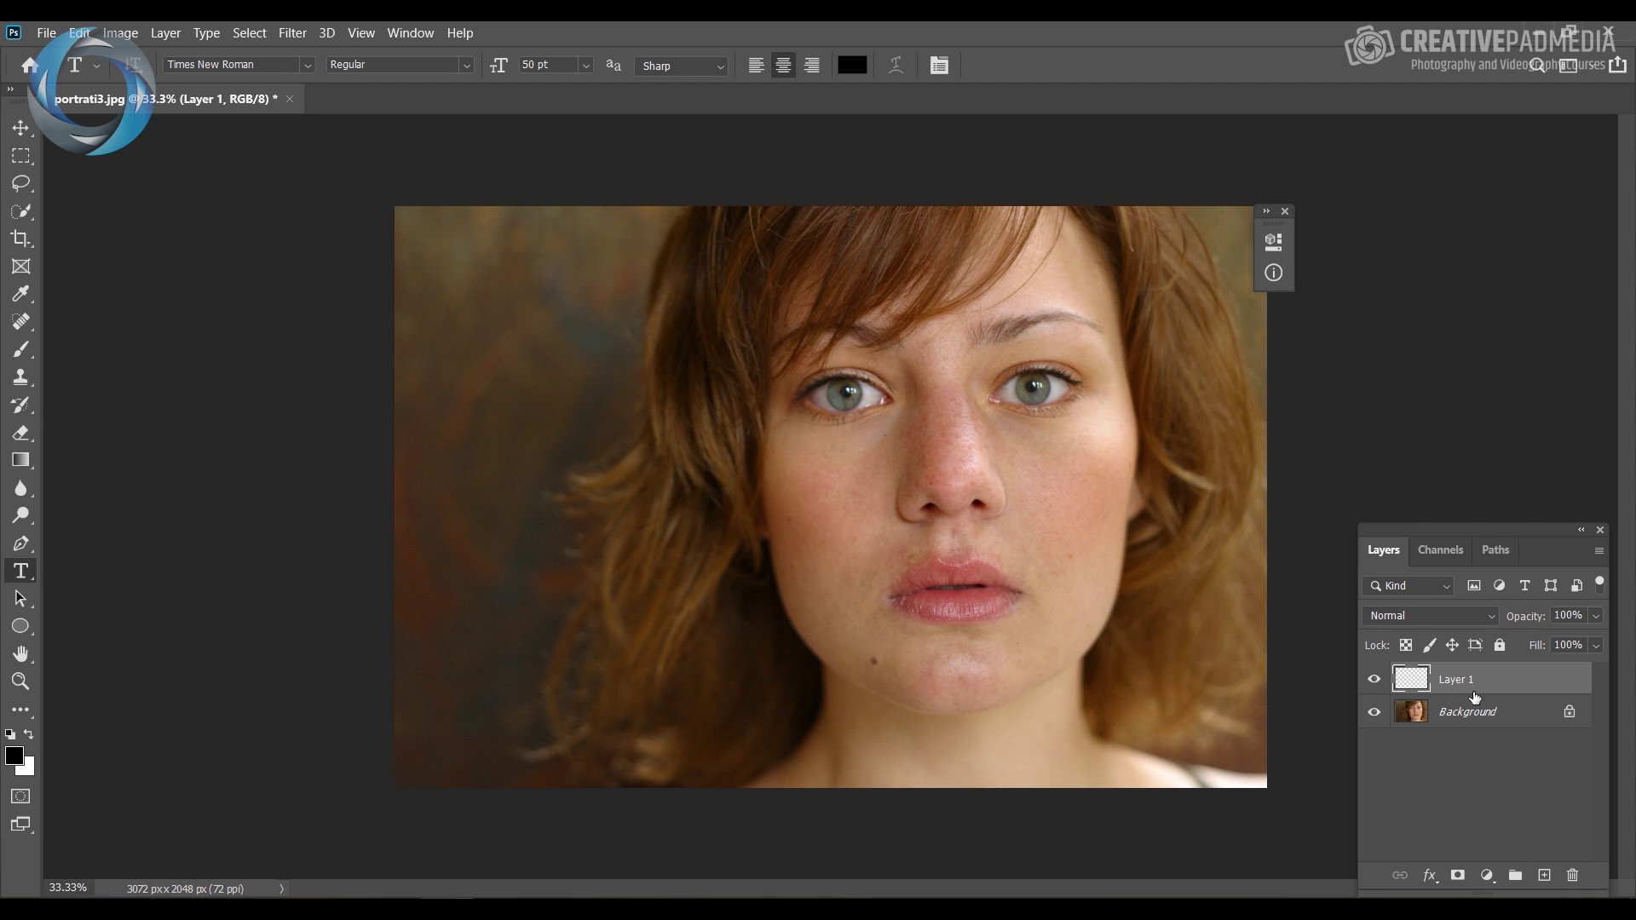
{"action": "left_click", "coordinate": [120, 34]}
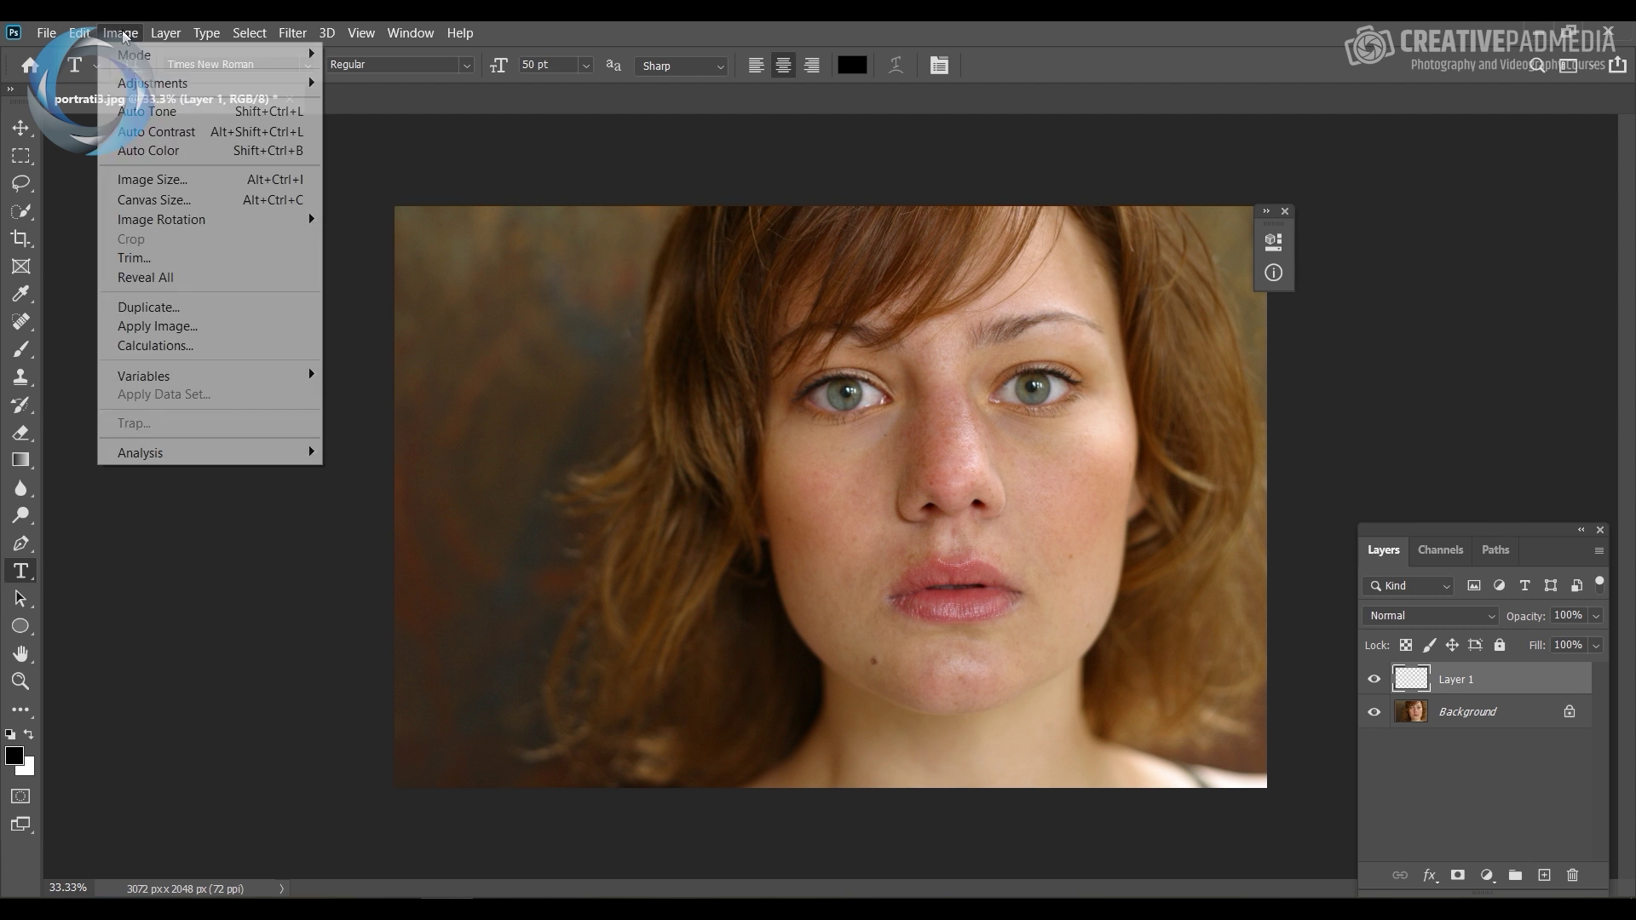
{"action": "mouse_move", "coordinate": [80, 34]}
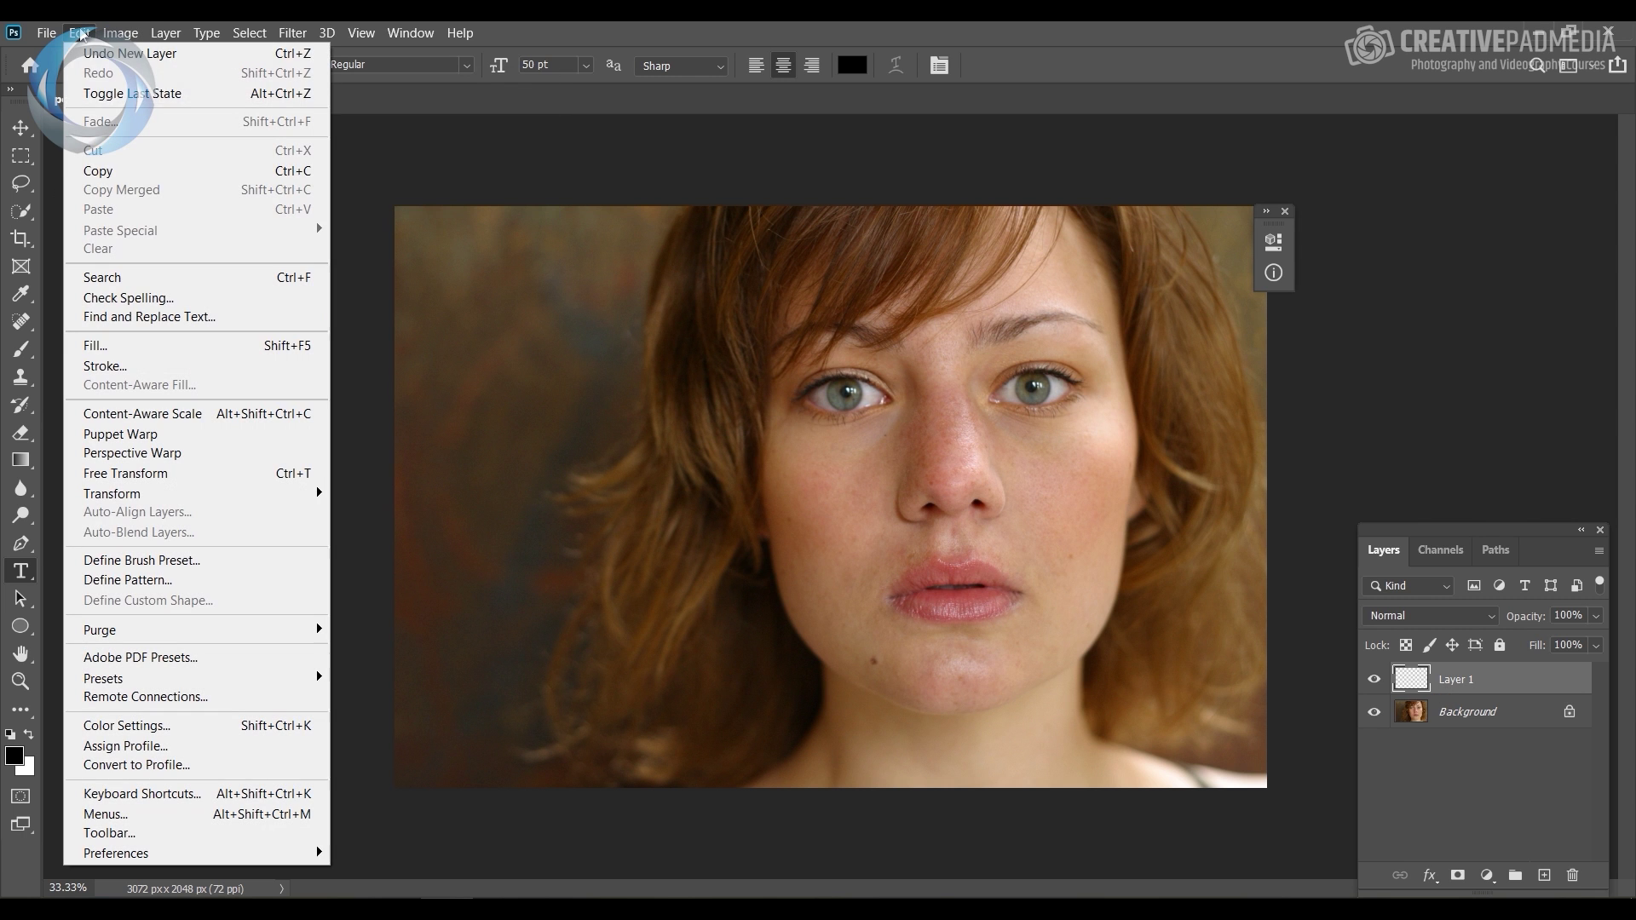
{"action": "left_click", "coordinate": [146, 349]}
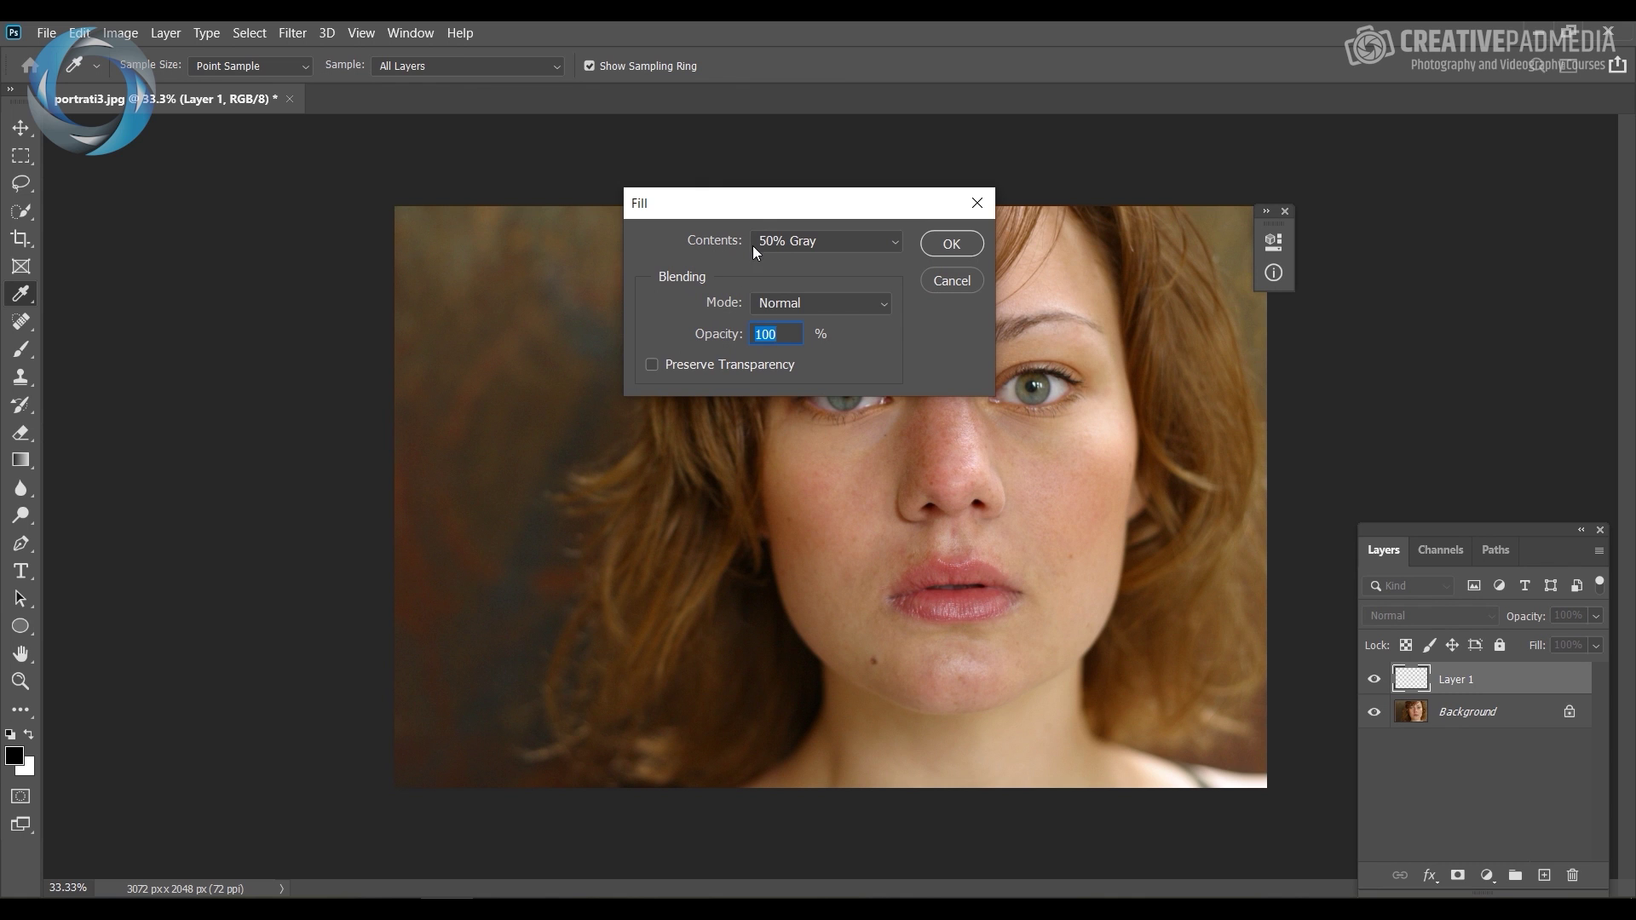
{"action": "left_click", "coordinate": [780, 243]}
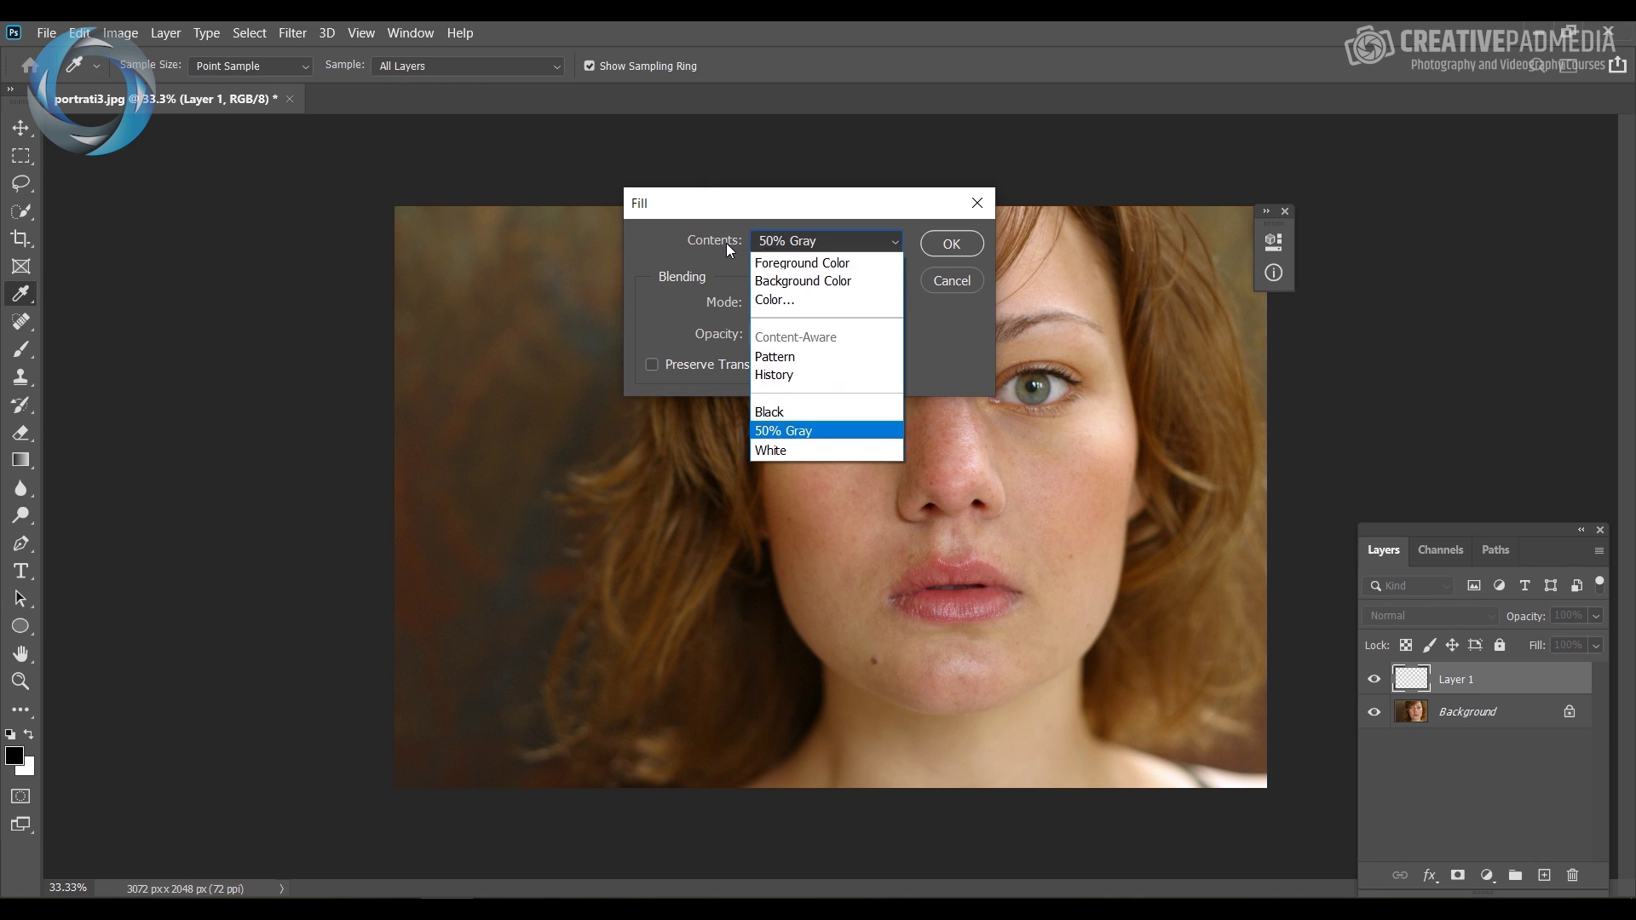
{"action": "left_click", "coordinate": [794, 435]}
{"action": "left_click", "coordinate": [938, 244]}
{"action": "key", "text": "t"}
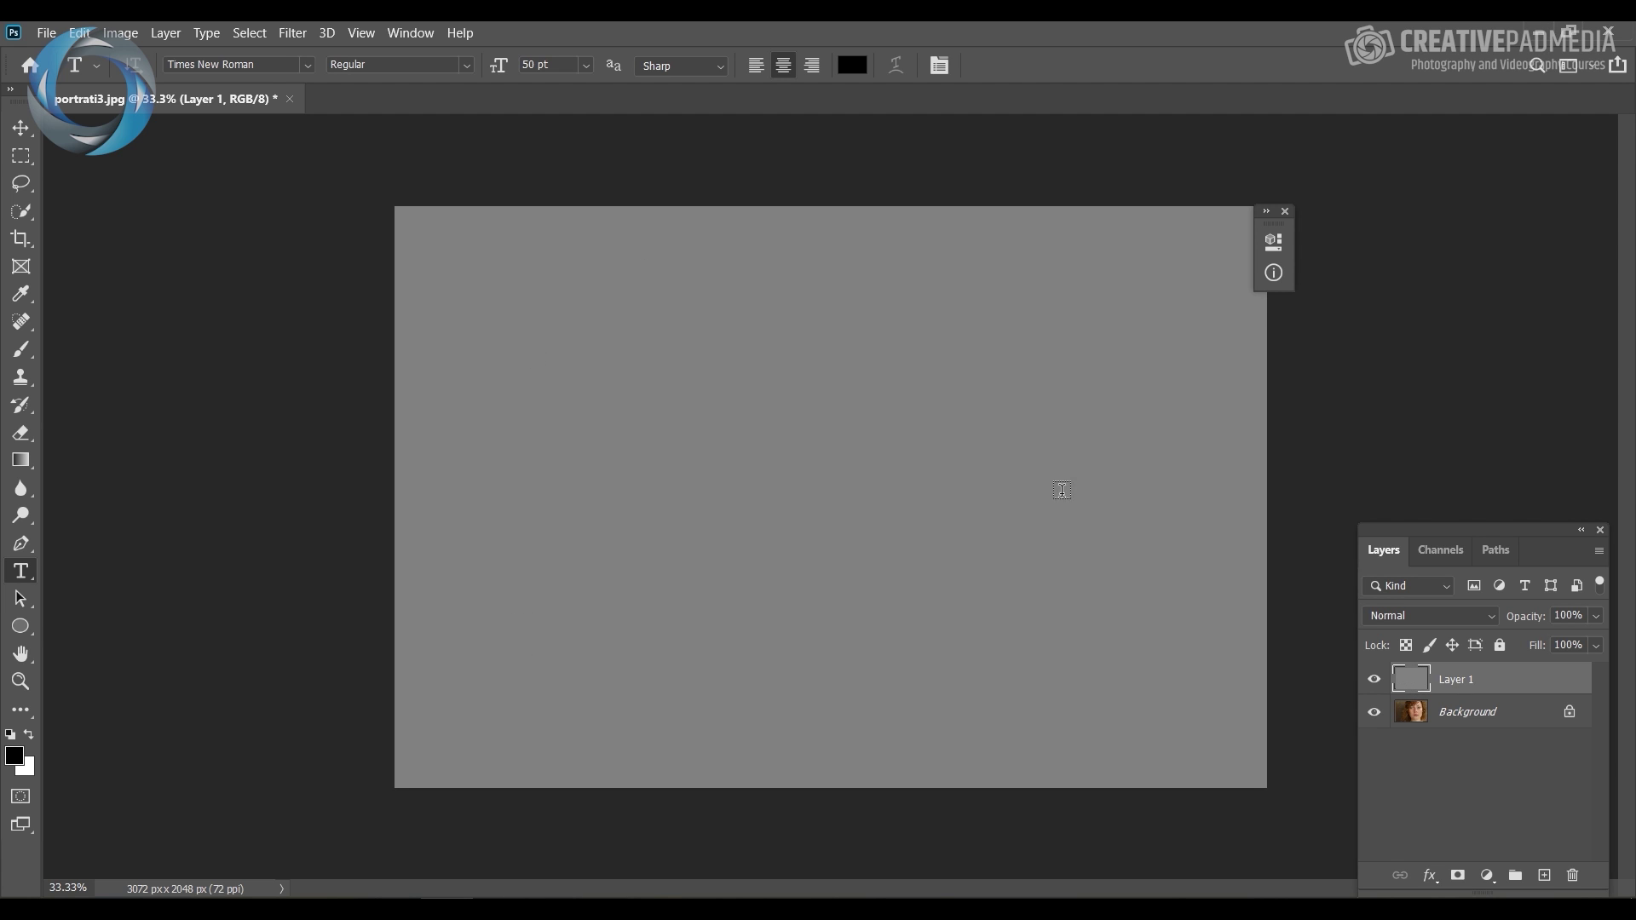
Set the 50% gray layer's blend mode to Difference and toggle its visibility to compare with the original portrait.
{"action": "left_click", "coordinate": [1487, 716]}
{"action": "left_click", "coordinate": [1492, 692]}
{"action": "left_click", "coordinate": [1425, 621]}
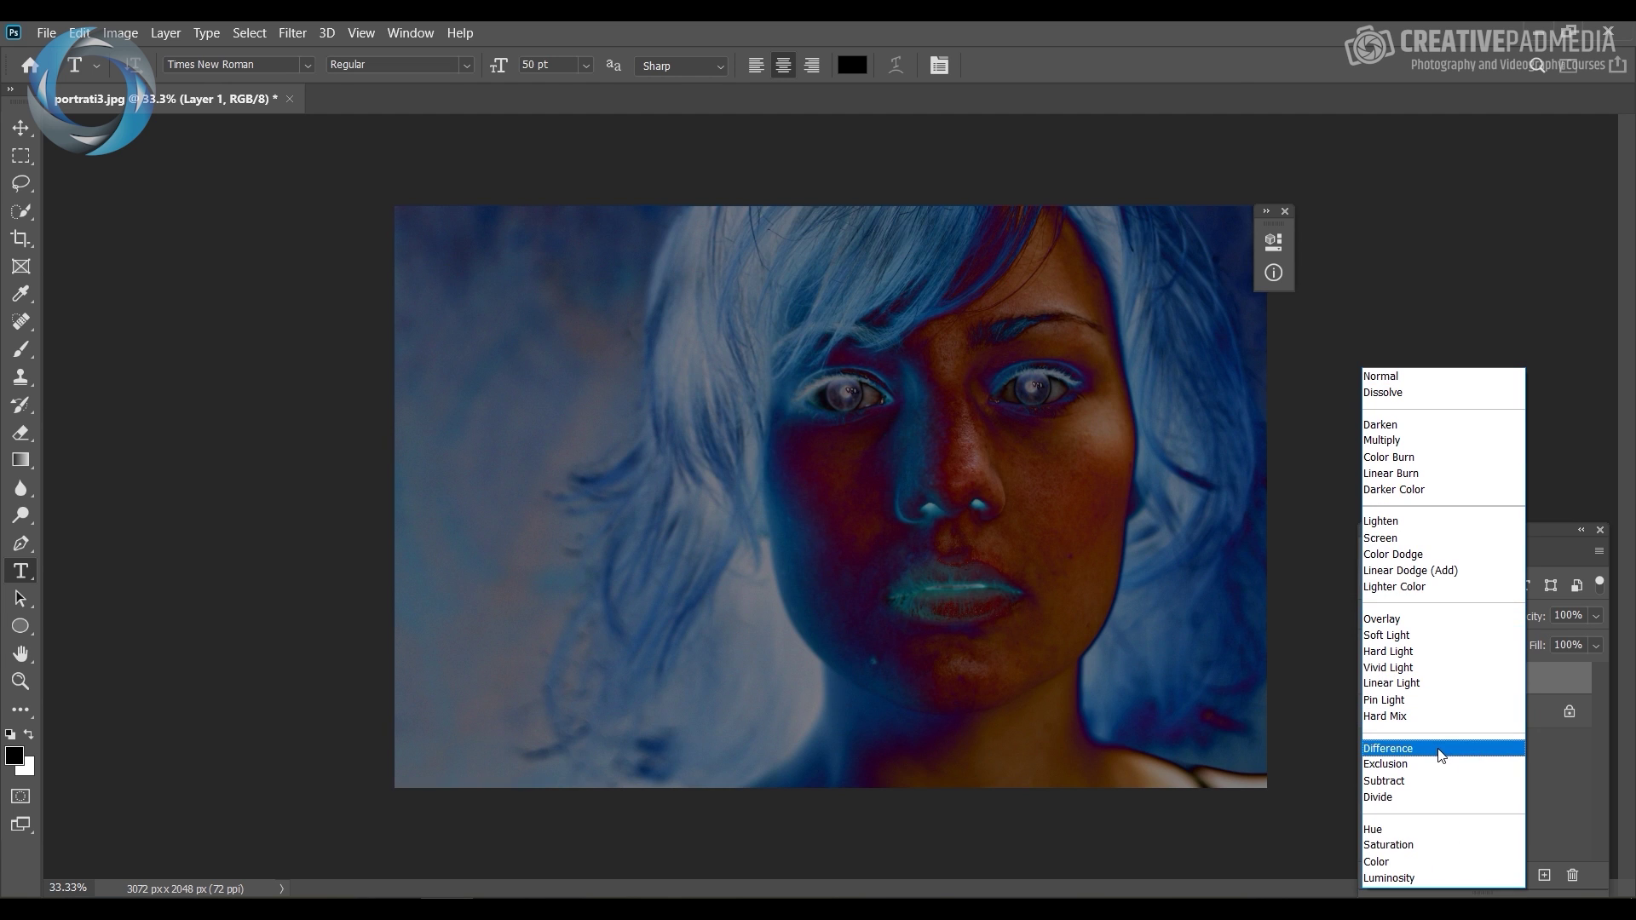
{"action": "left_click", "coordinate": [1441, 750]}
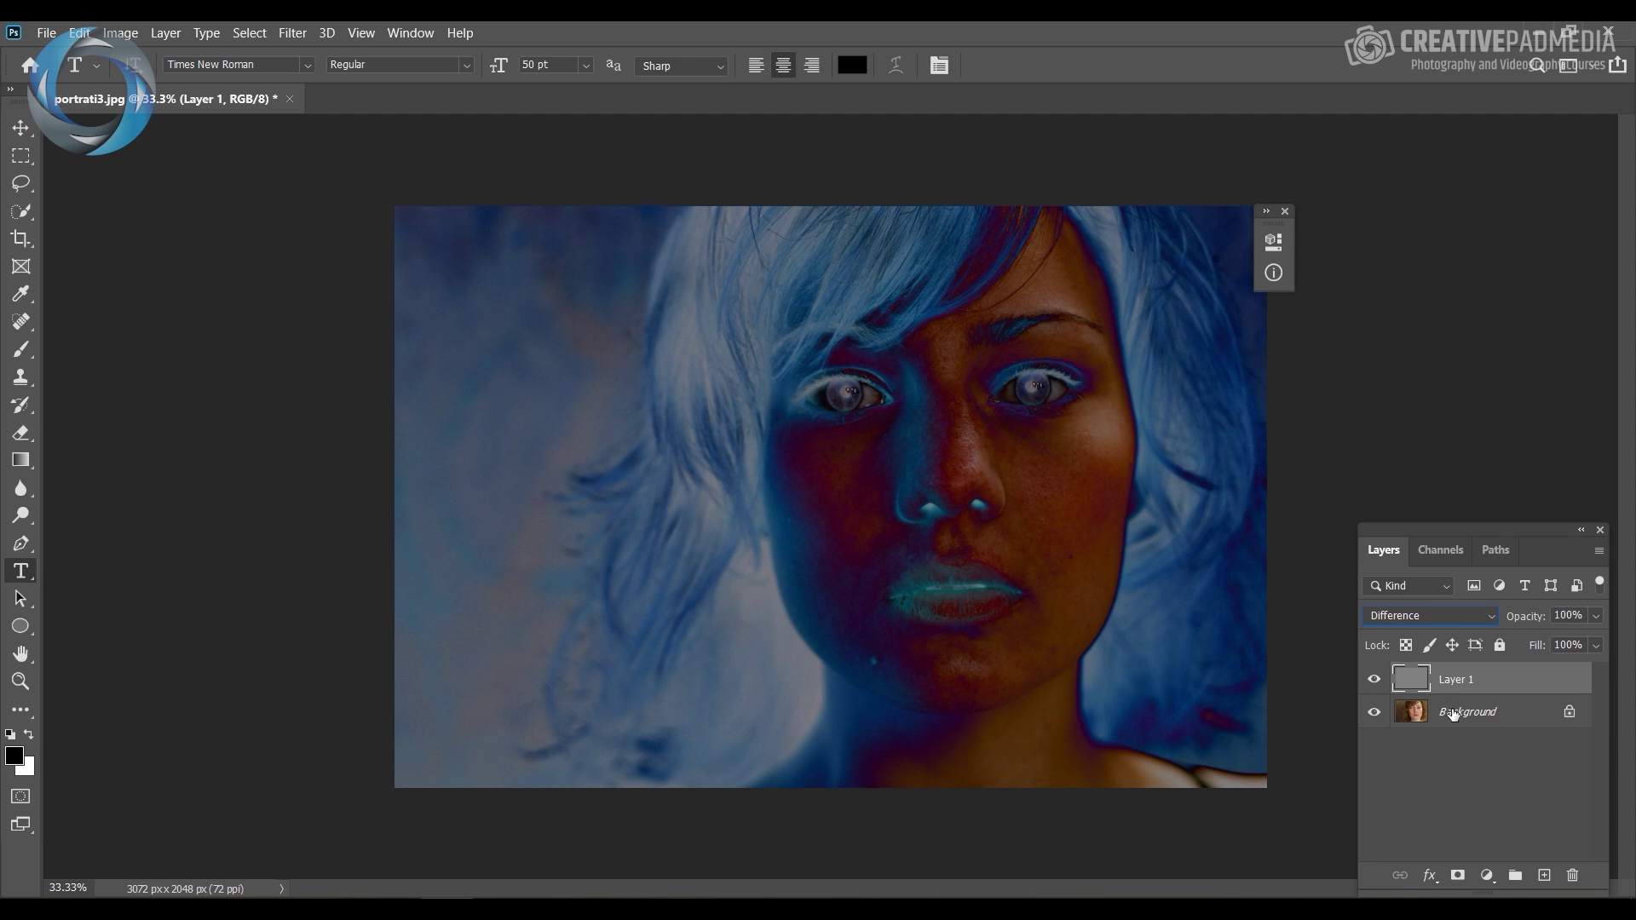
{"action": "left_click", "coordinate": [1375, 680]}
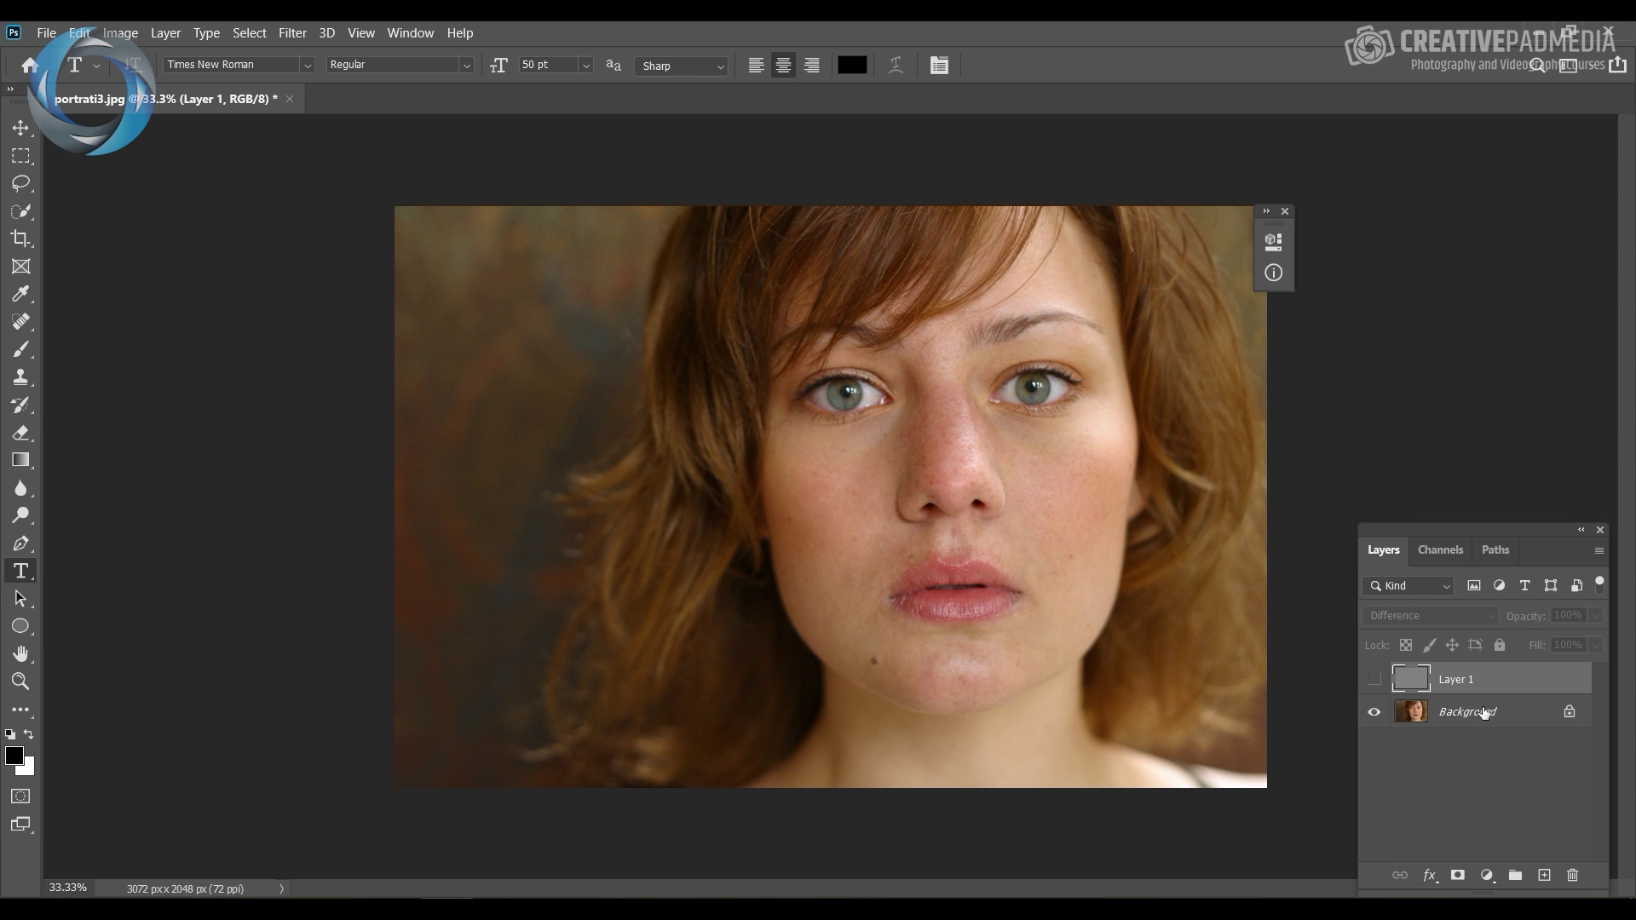
{"action": "left_click", "coordinate": [1374, 681]}
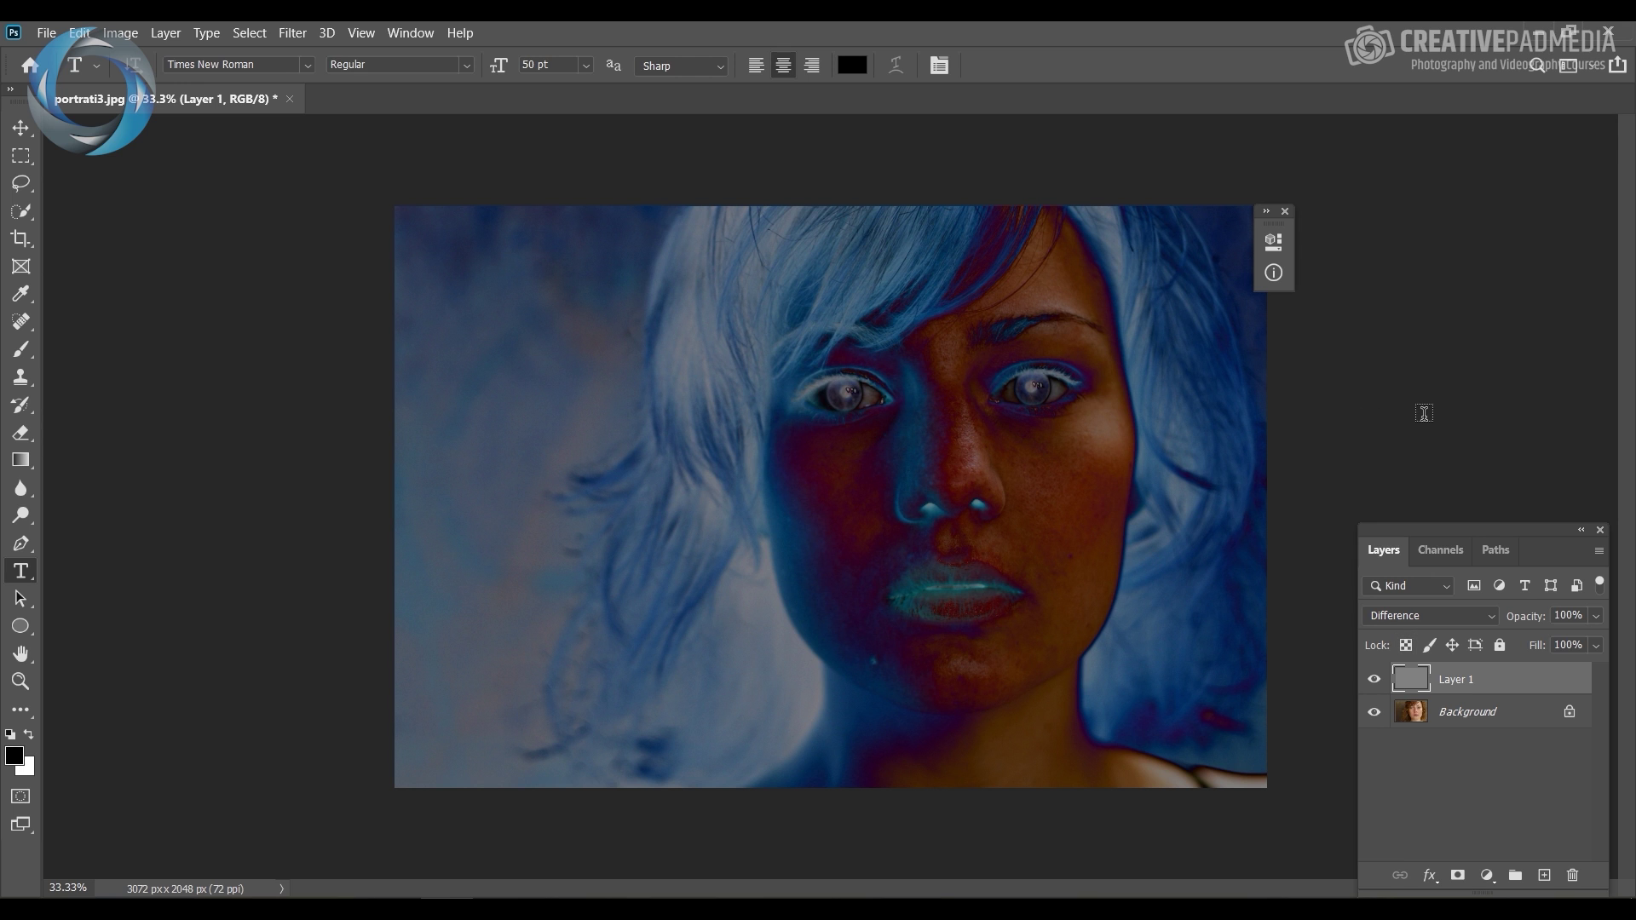
Examine the eye beside the hair at 200% with the gray Difference layer shown and hidden, looking for near-black areas.
{"action": "left_click", "coordinate": [1446, 716]}
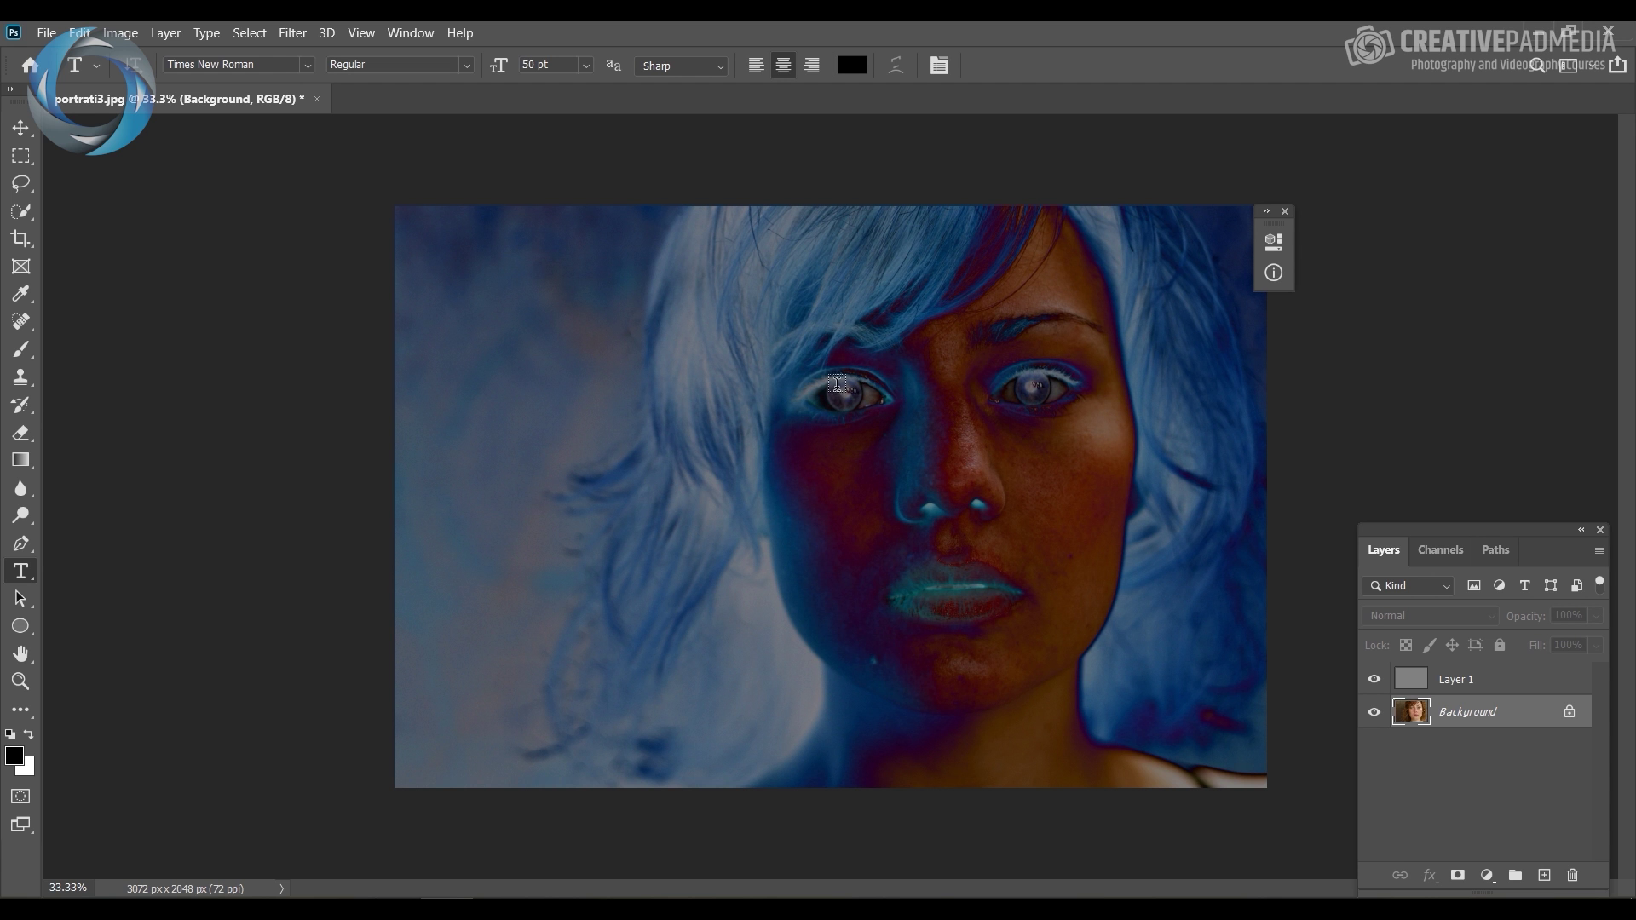
{"action": "key", "text": "ctrl+plus"}
{"action": "key", "text": "ctrl+plus"}
{"action": "key", "text": "ctrl+plus"}
{"action": "key", "text": "ctrl+plus"}
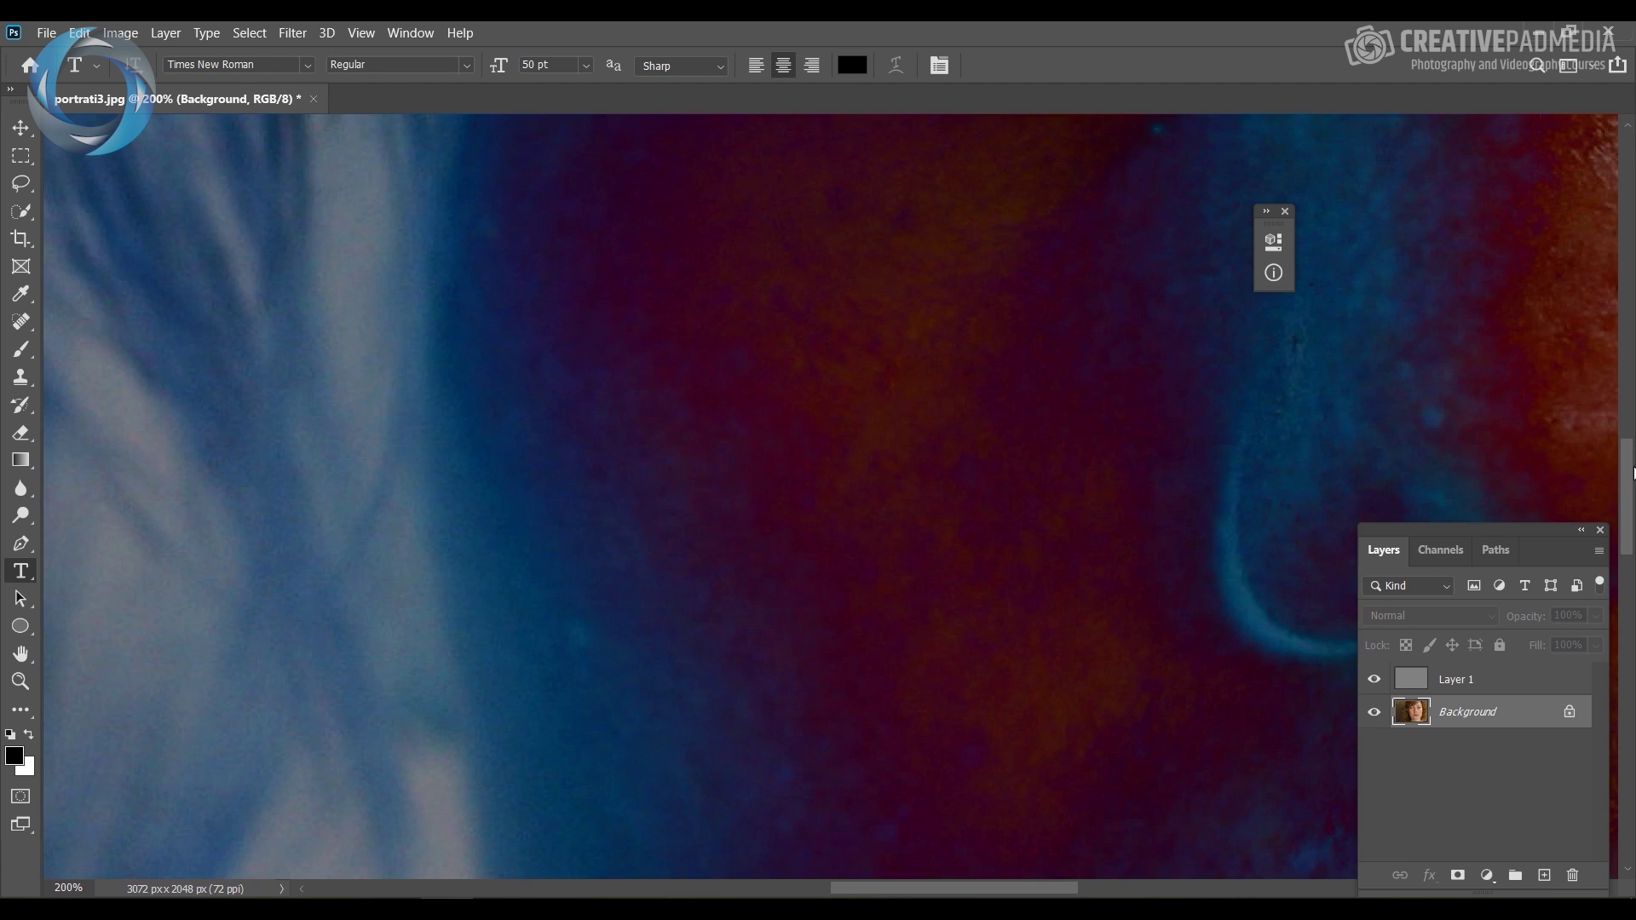
{"action": "scroll", "coordinate": [1634, 474], "scroll_direction": "up", "scroll_amount": 5}
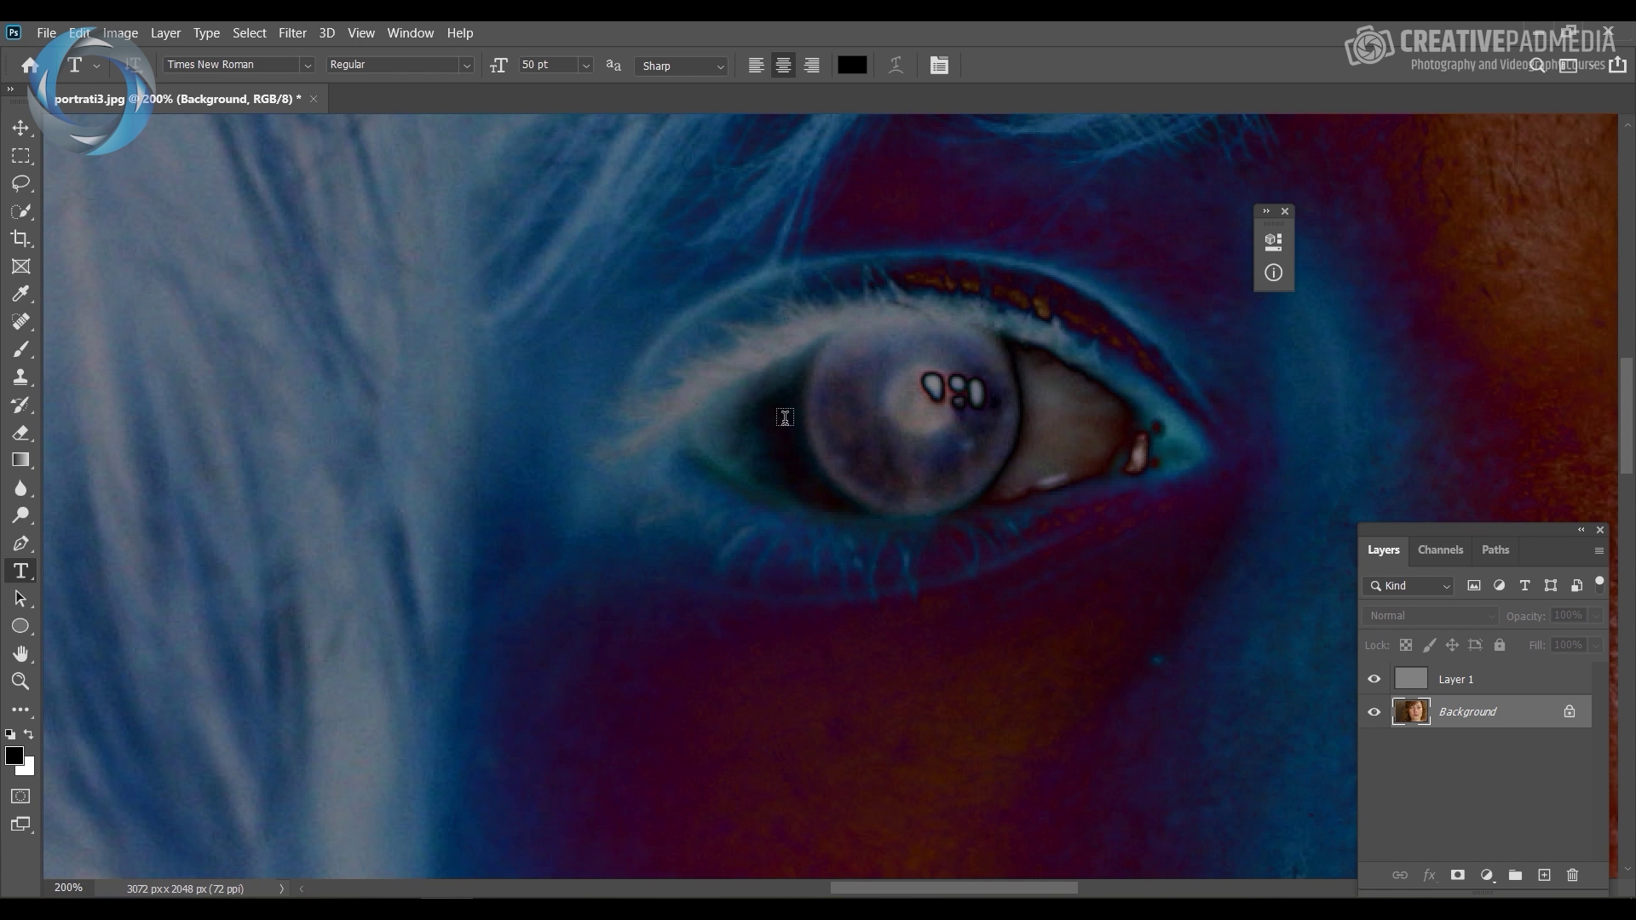
{"action": "left_click", "coordinate": [1374, 680]}
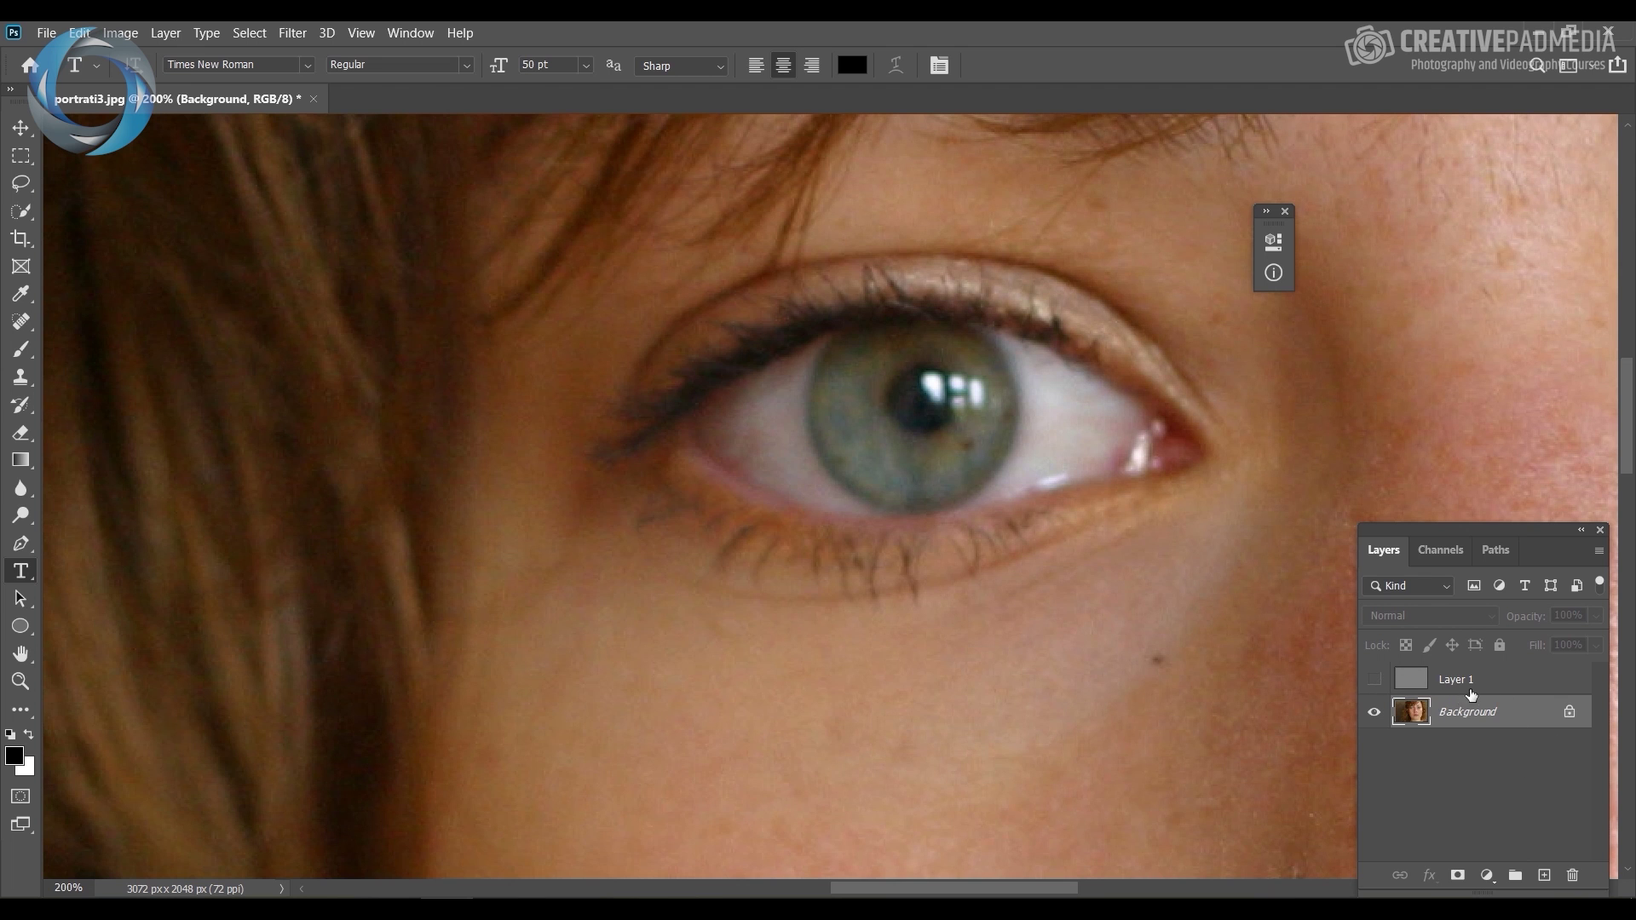
{"action": "left_click", "coordinate": [1375, 679]}
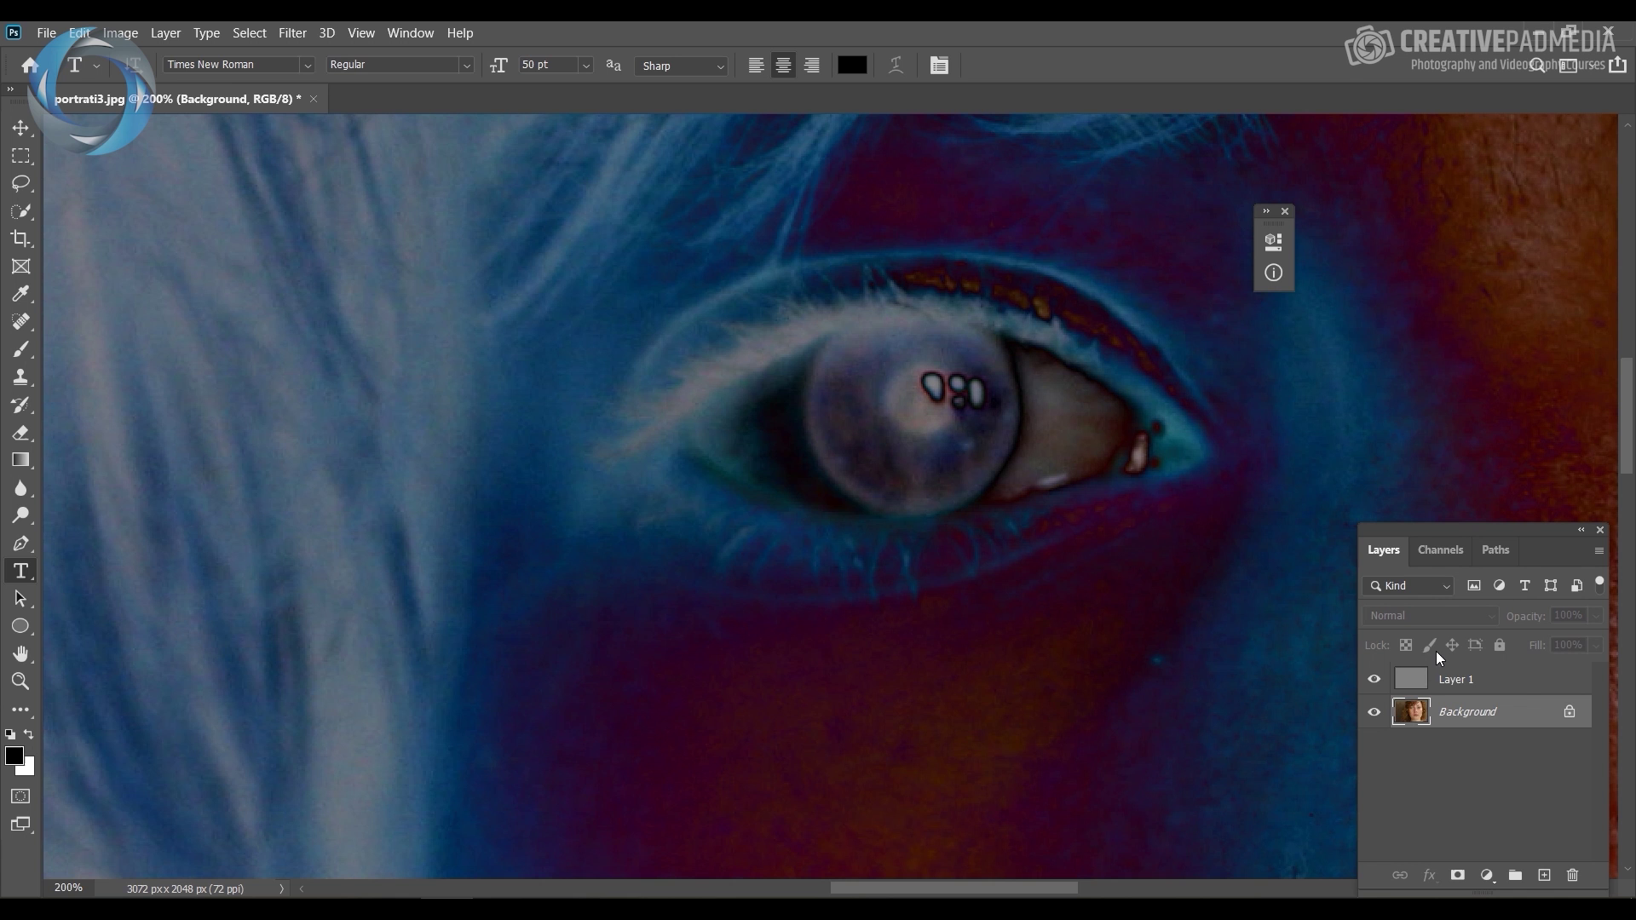
{"action": "left_click", "coordinate": [1488, 875]}
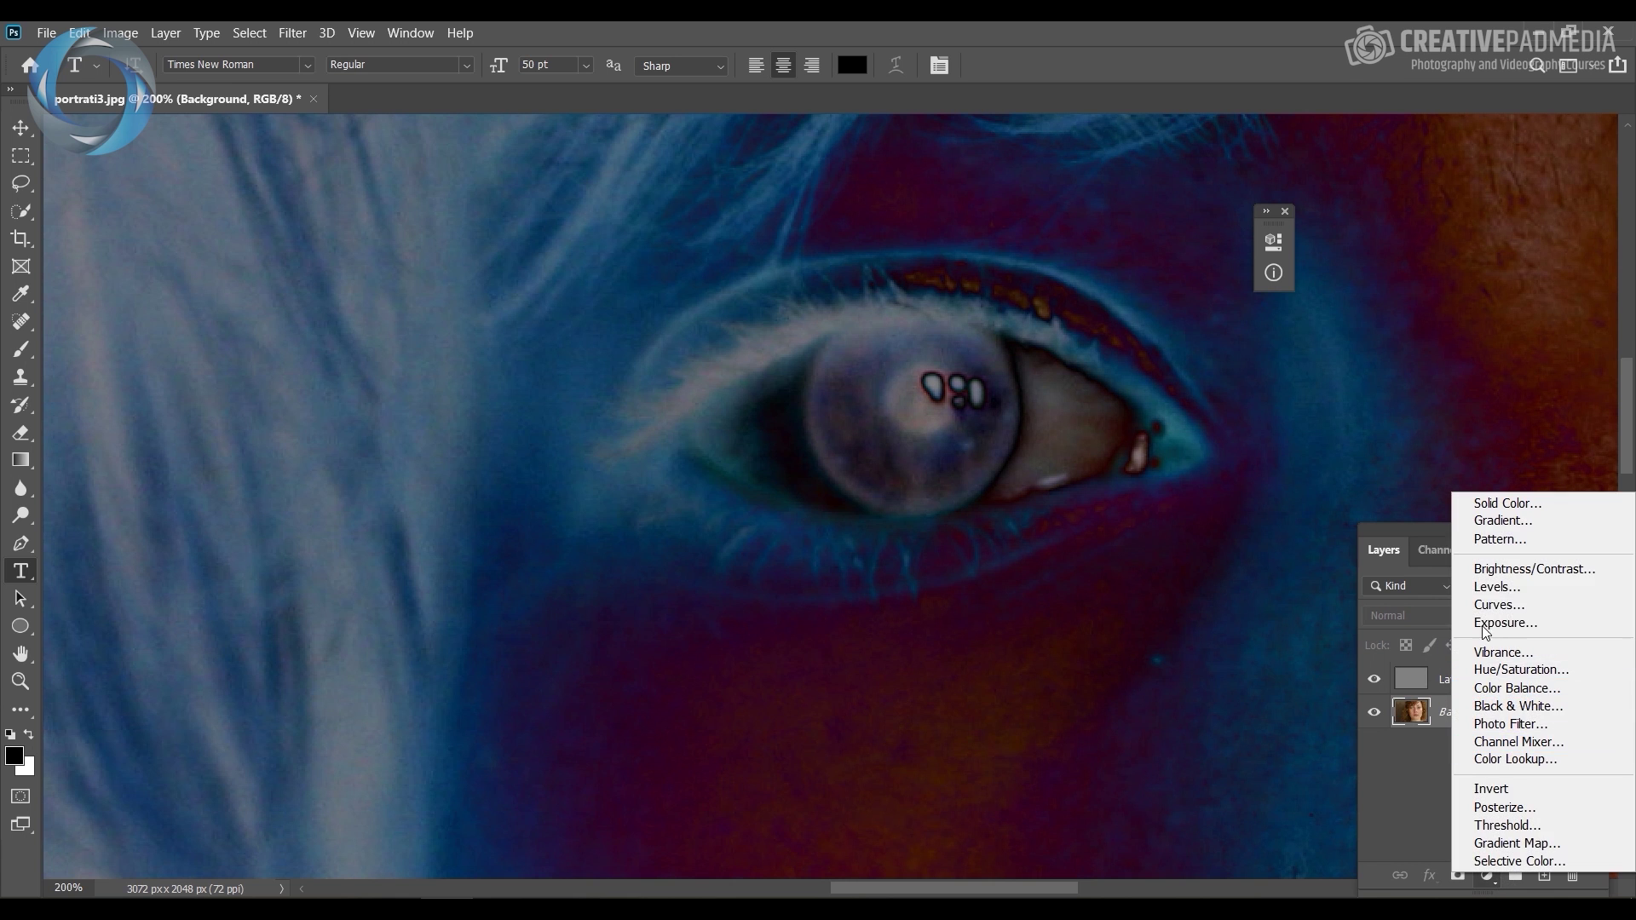
{"action": "left_click", "coordinate": [1491, 605]}
{"action": "left_click_drag", "start_coordinate": [1052, 234], "coordinate": [1274, 219]}
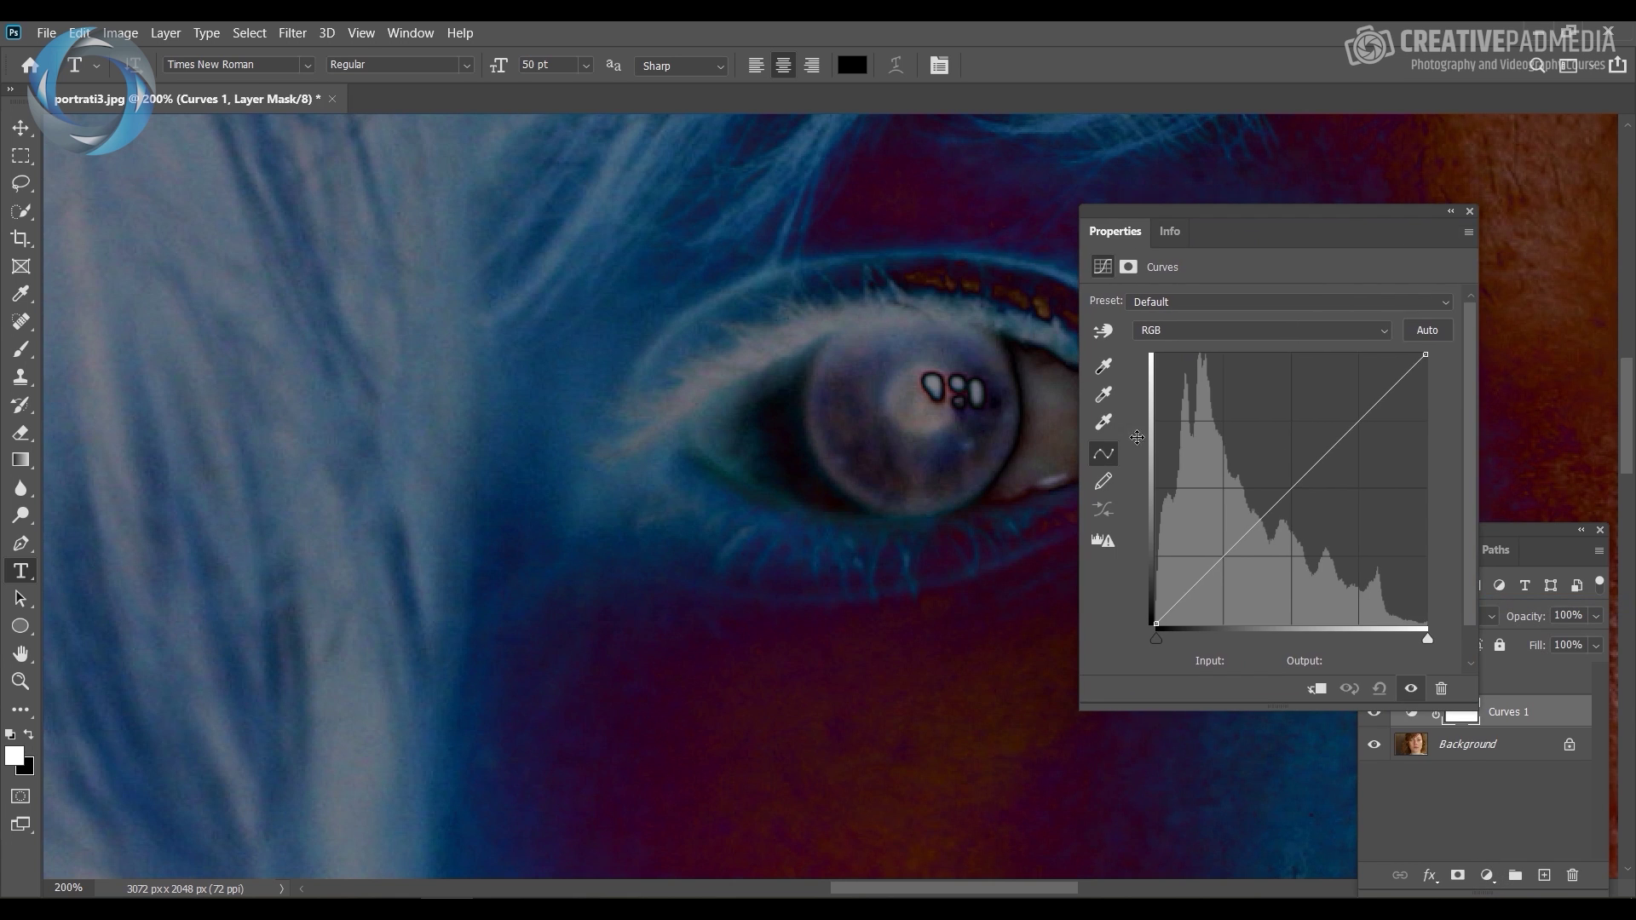
{"action": "left_click", "coordinate": [1105, 394]}
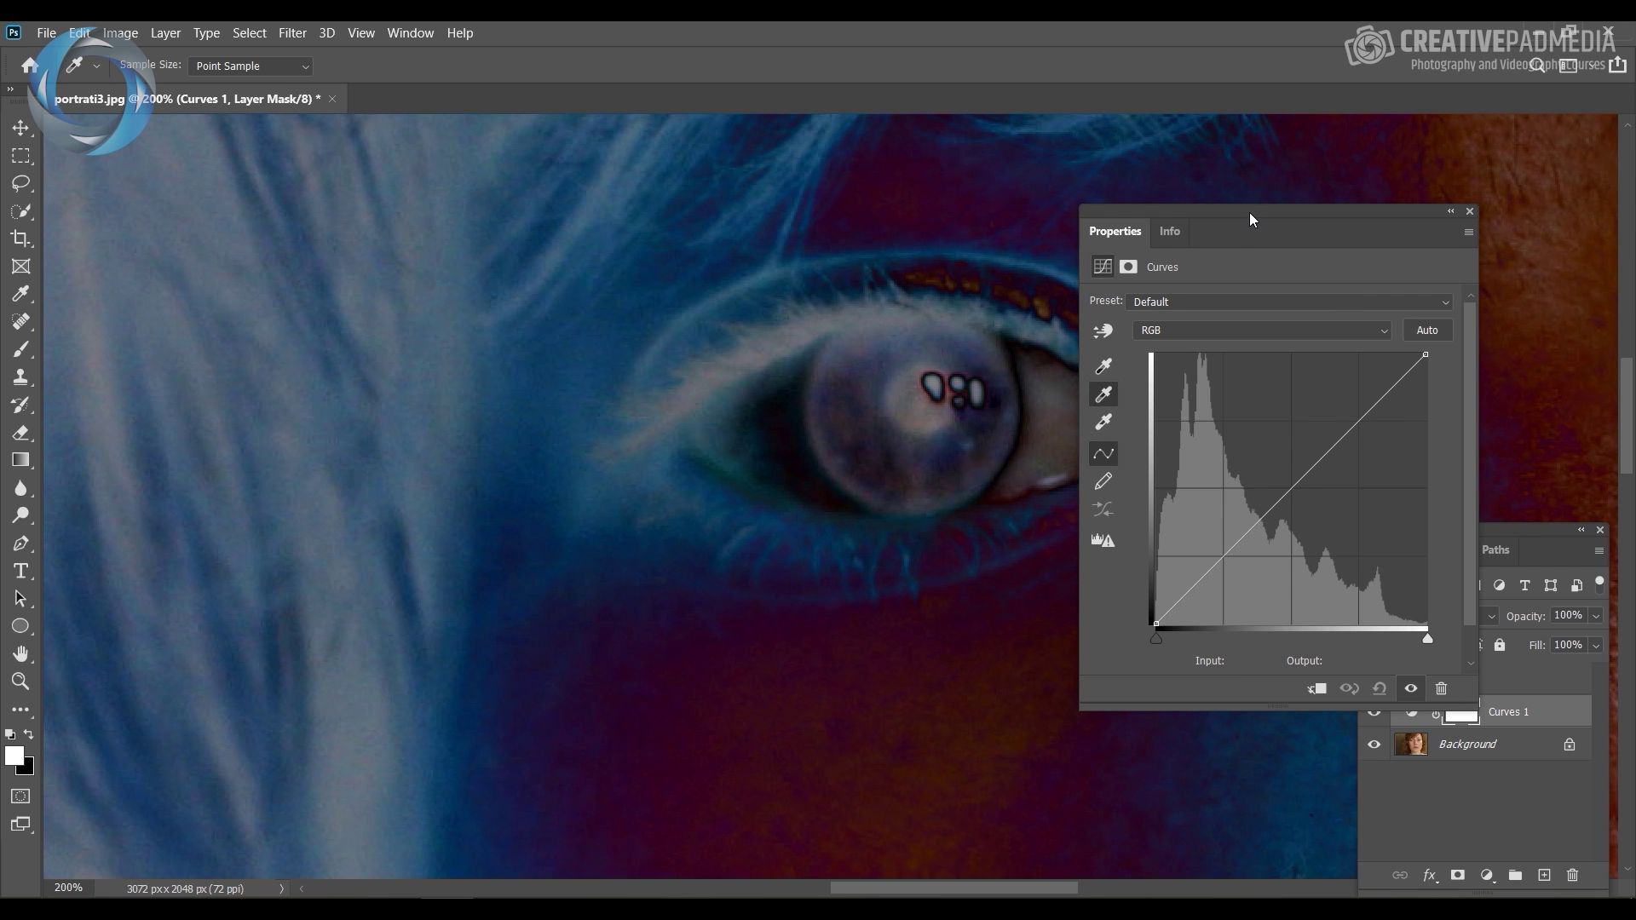
{"action": "left_click_drag", "start_coordinate": [1249, 213], "coordinate": [1302, 172]}
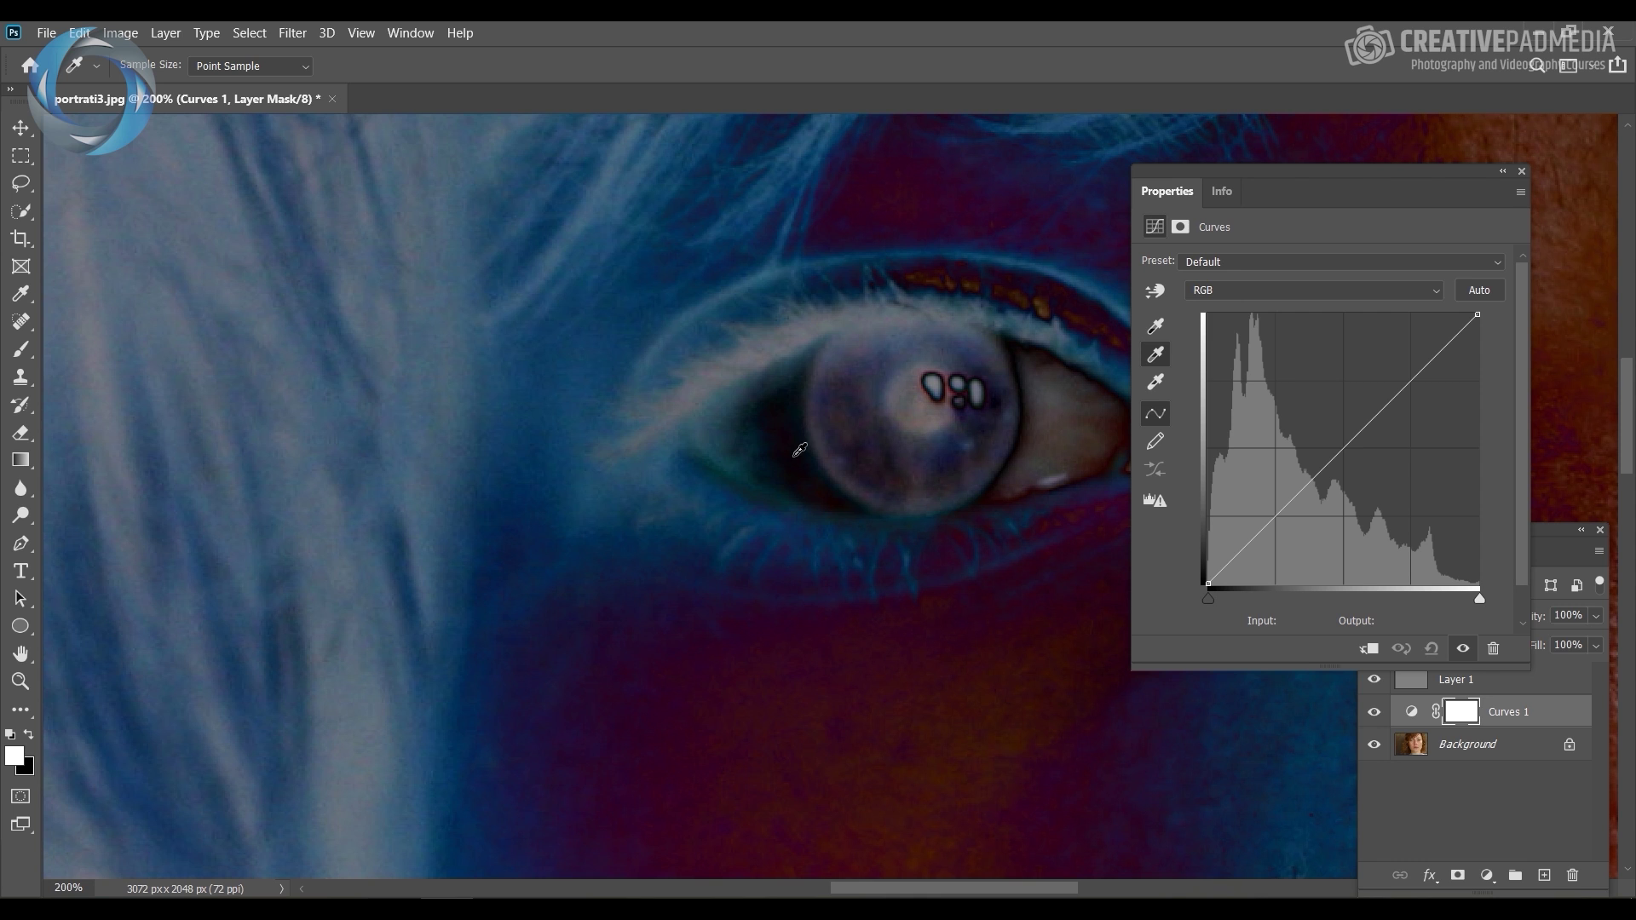
{"action": "left_click", "coordinate": [1523, 172]}
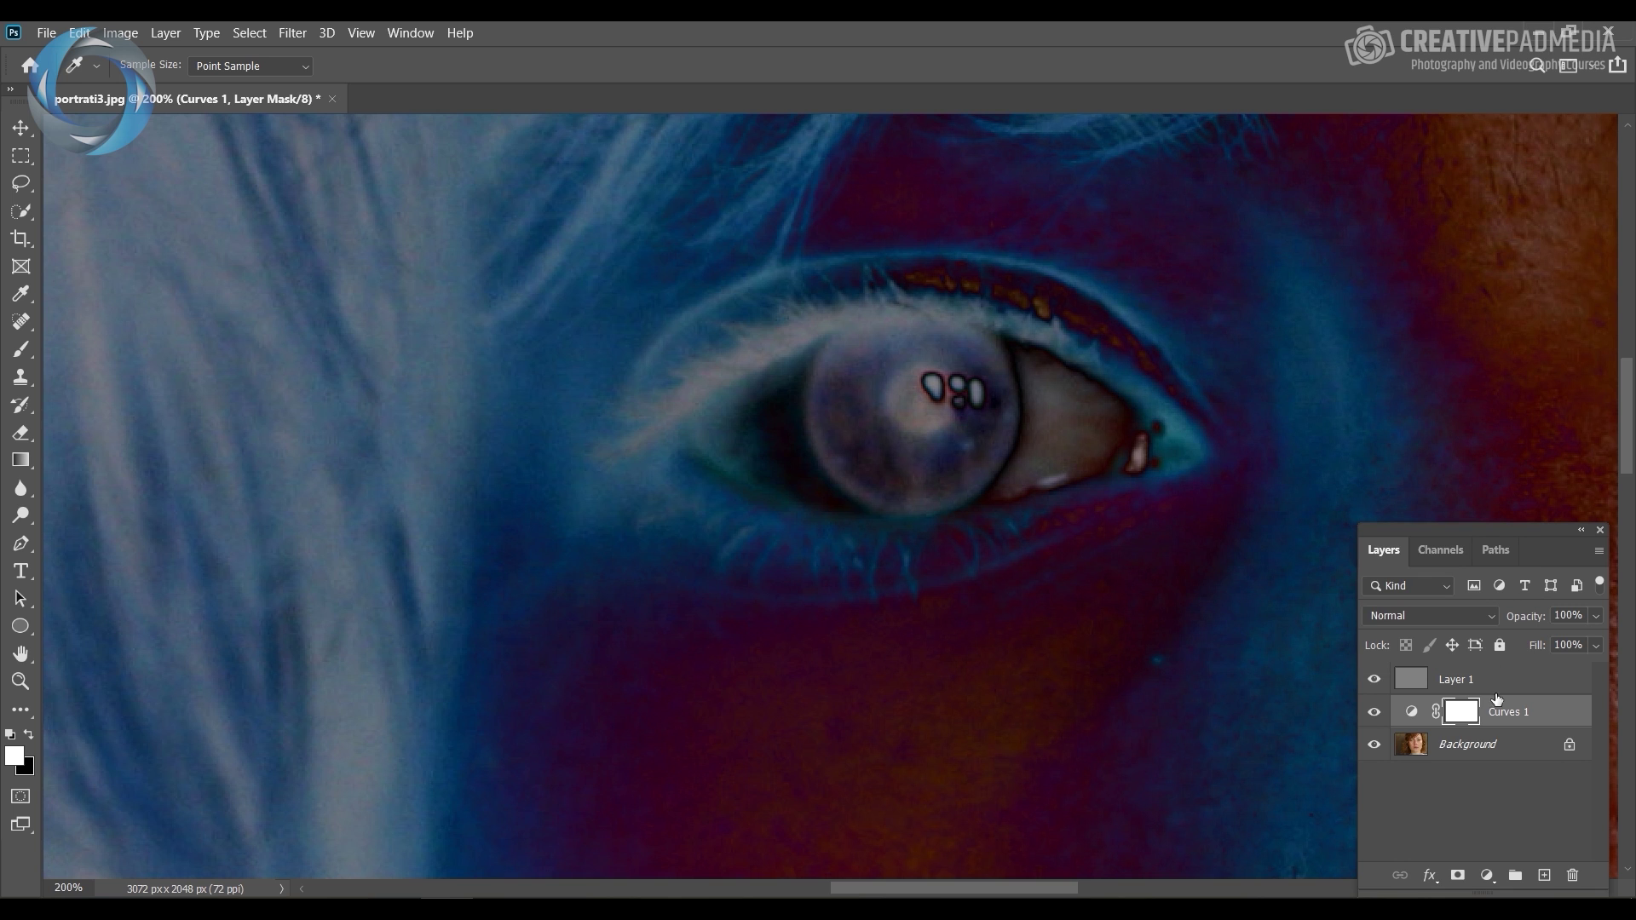
{"action": "left_click_drag", "start_coordinate": [1512, 720], "coordinate": [1573, 875]}
{"action": "key", "text": "t"}
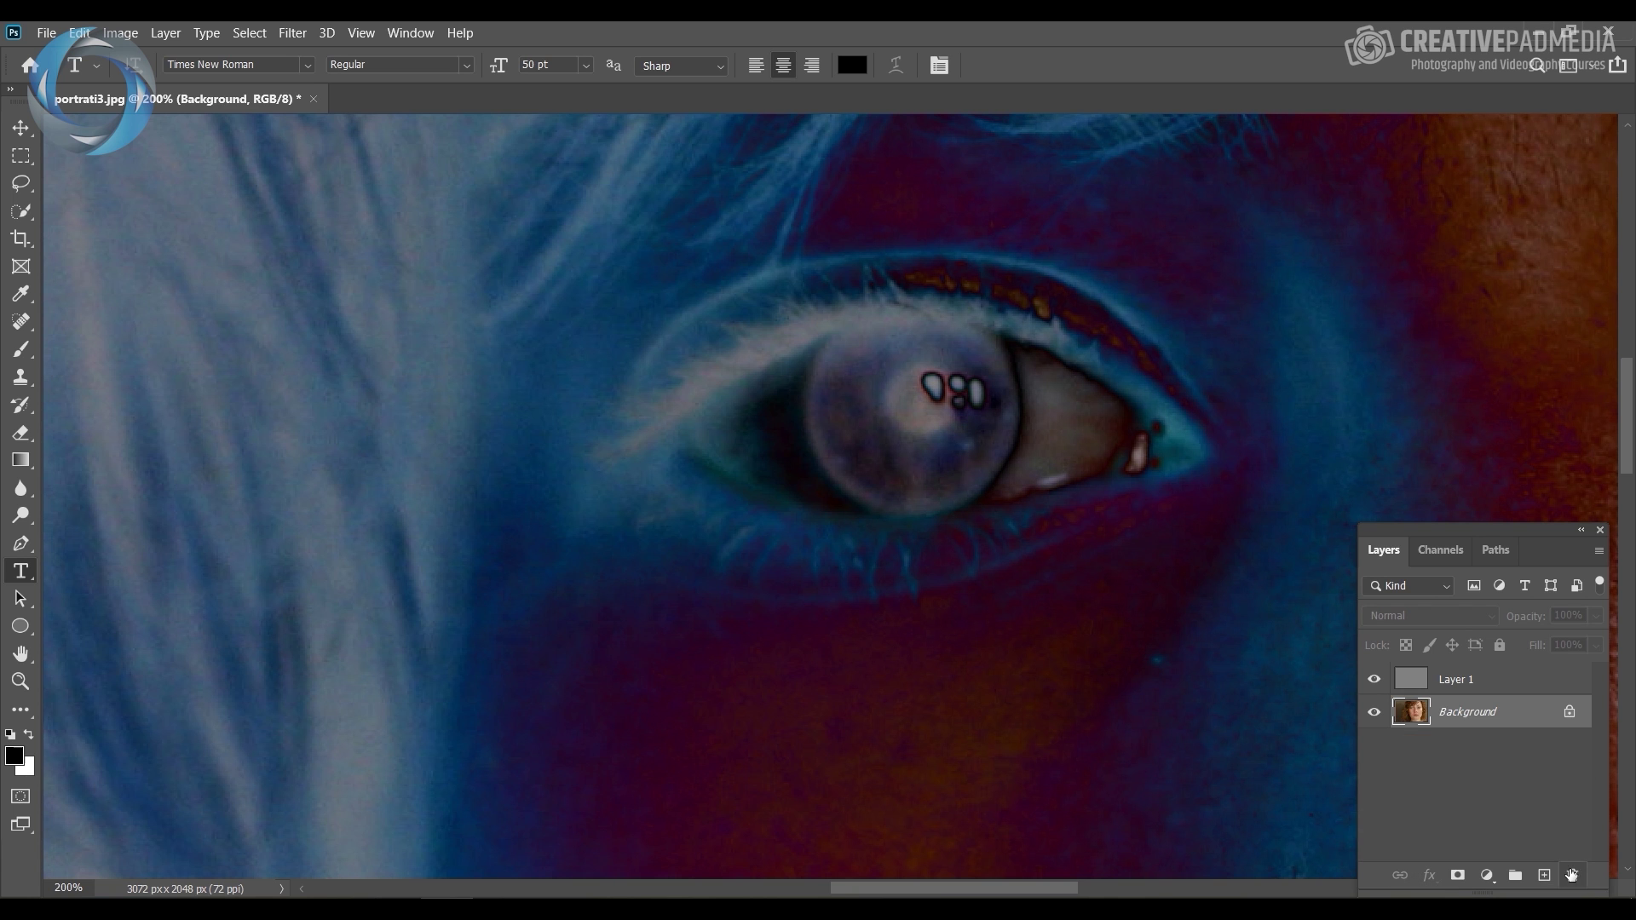
Add a Threshold adjustment layer above the gray Difference layer.
{"action": "left_click", "coordinate": [1477, 694]}
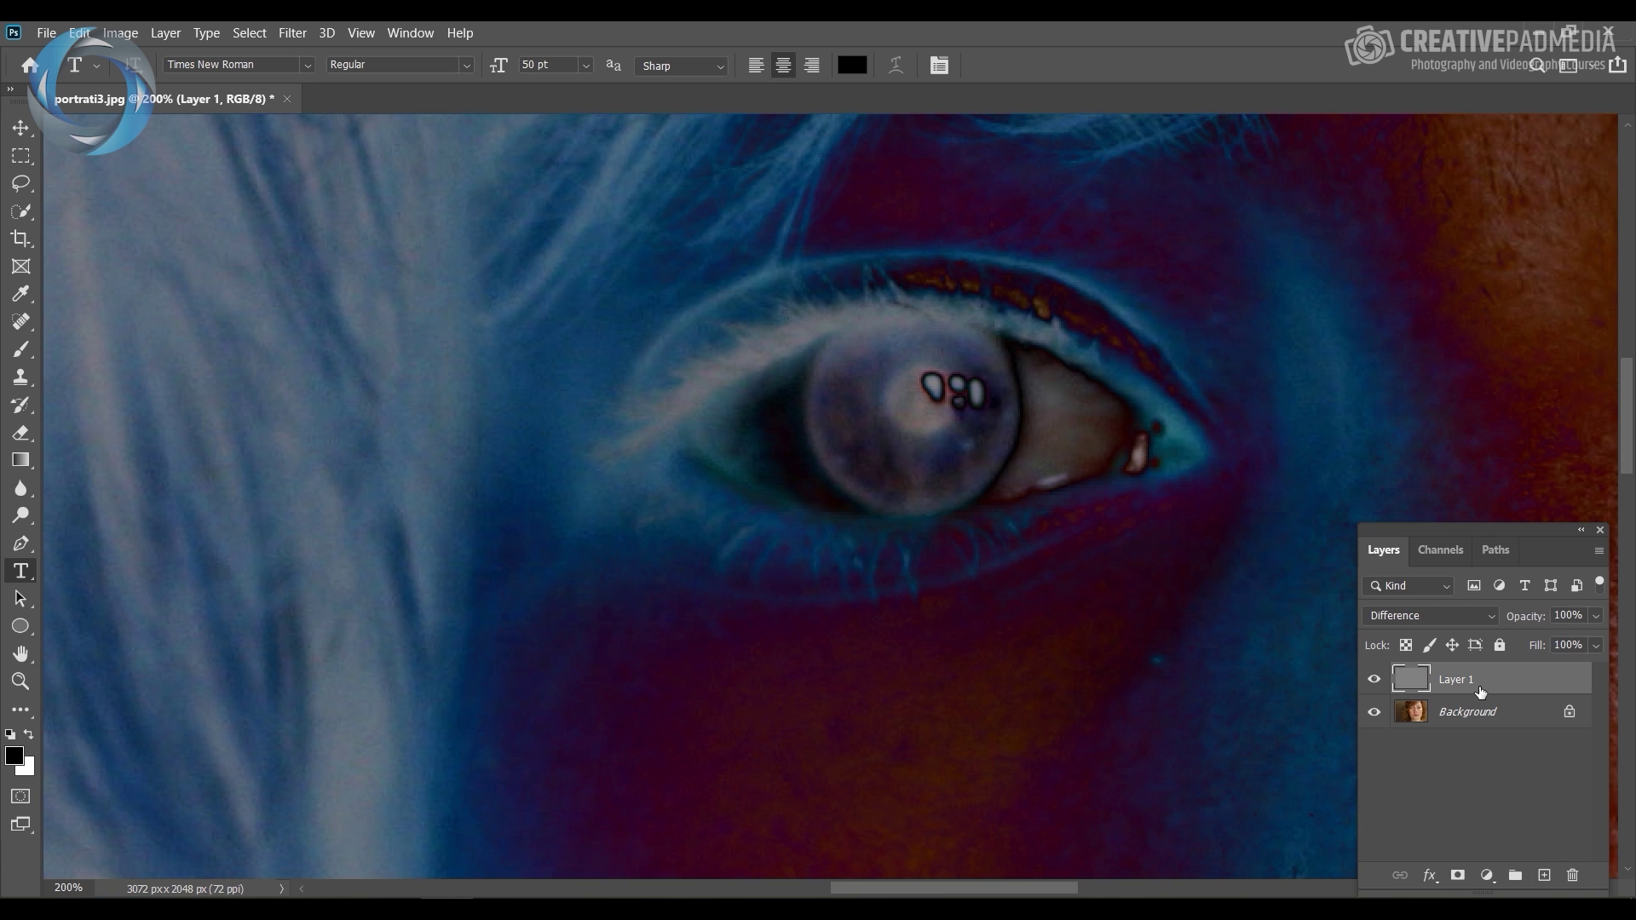
{"action": "key", "text": "ctrl+minus"}
{"action": "key", "text": "ctrl+minus"}
{"action": "key", "text": "ctrl+minus"}
{"action": "key", "text": "ctrl+minus"}
{"action": "key", "text": "ctrl+minus"}
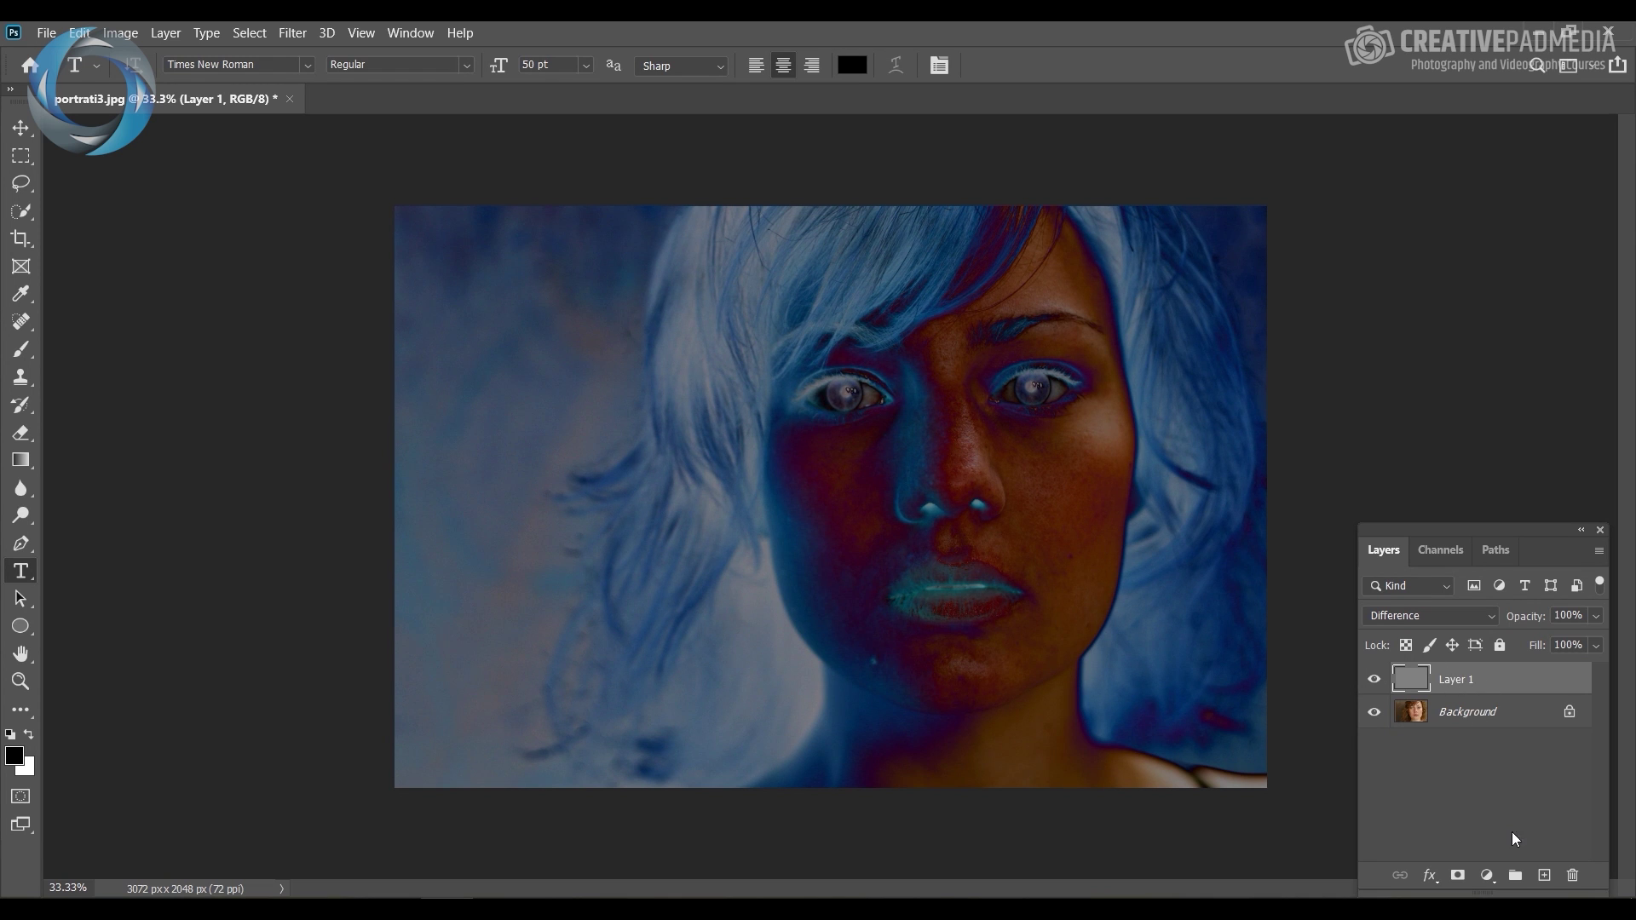
{"action": "left_click", "coordinate": [1490, 877]}
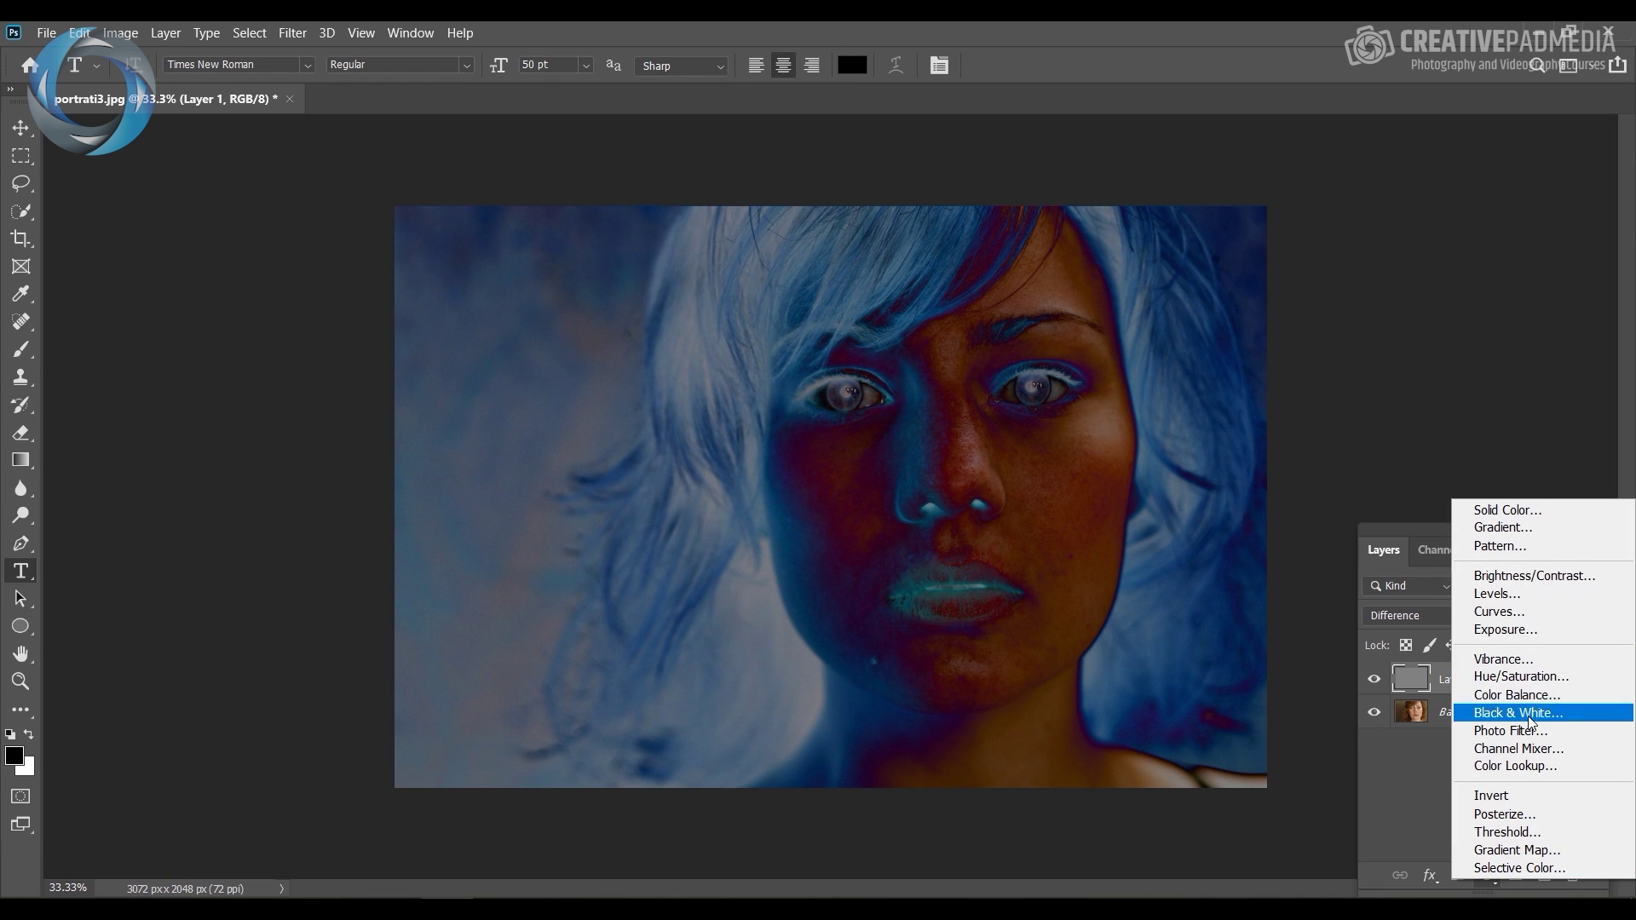
{"action": "left_click", "coordinate": [1509, 838]}
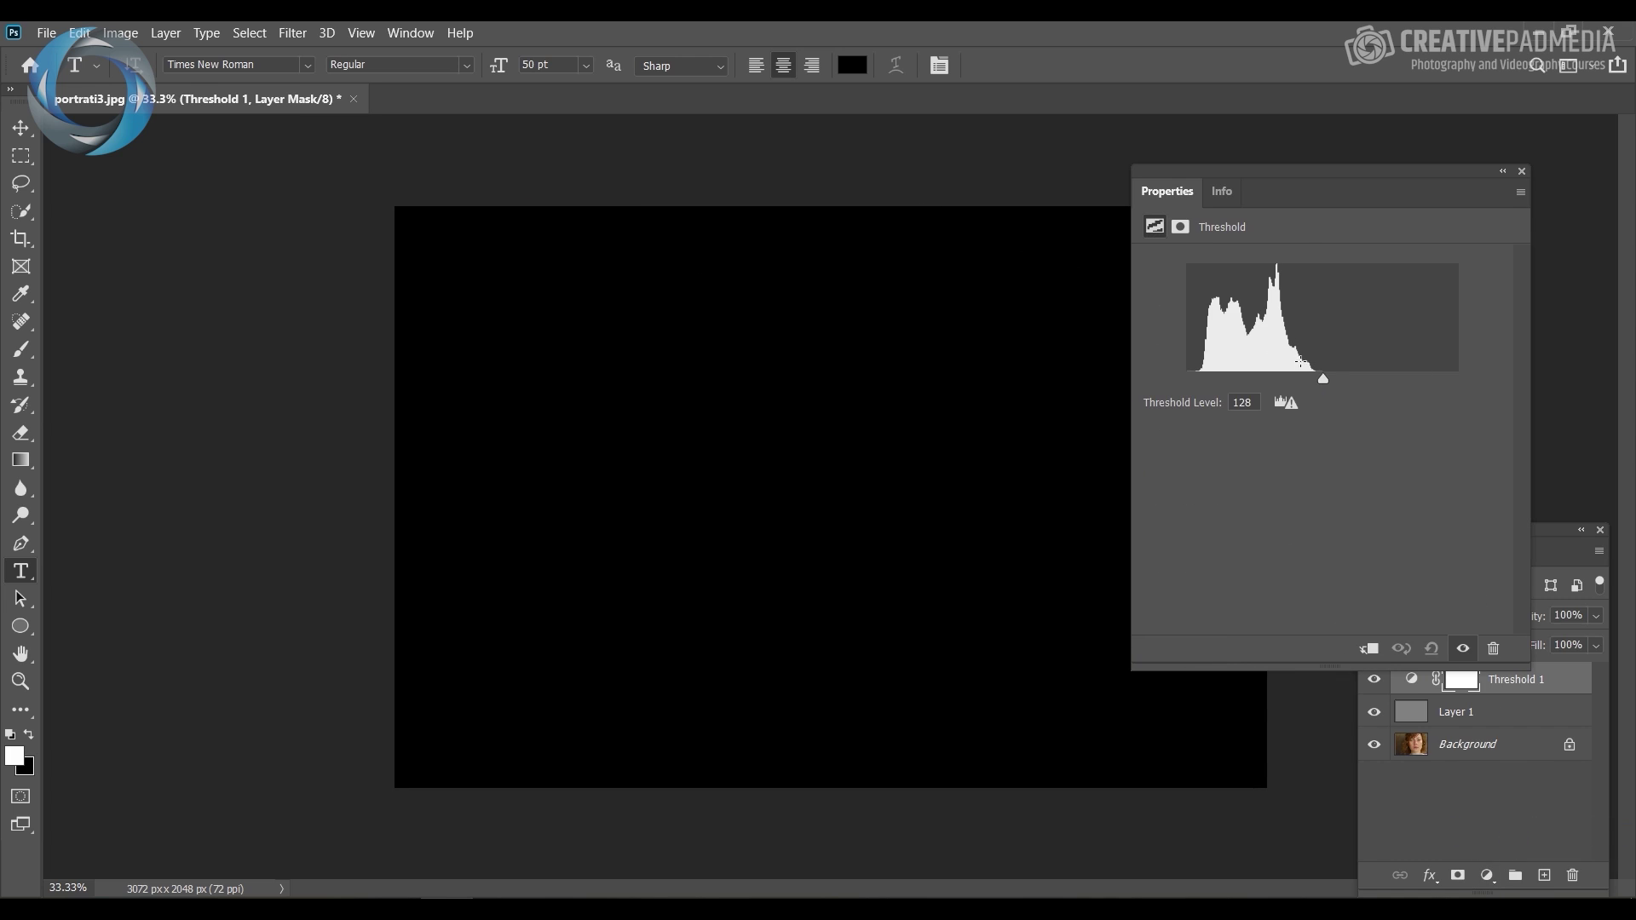
Lower the Threshold level to 8 to isolate the most neutral points as small black spots.
{"action": "left_click_drag", "start_coordinate": [1316, 376], "coordinate": [1210, 380]}
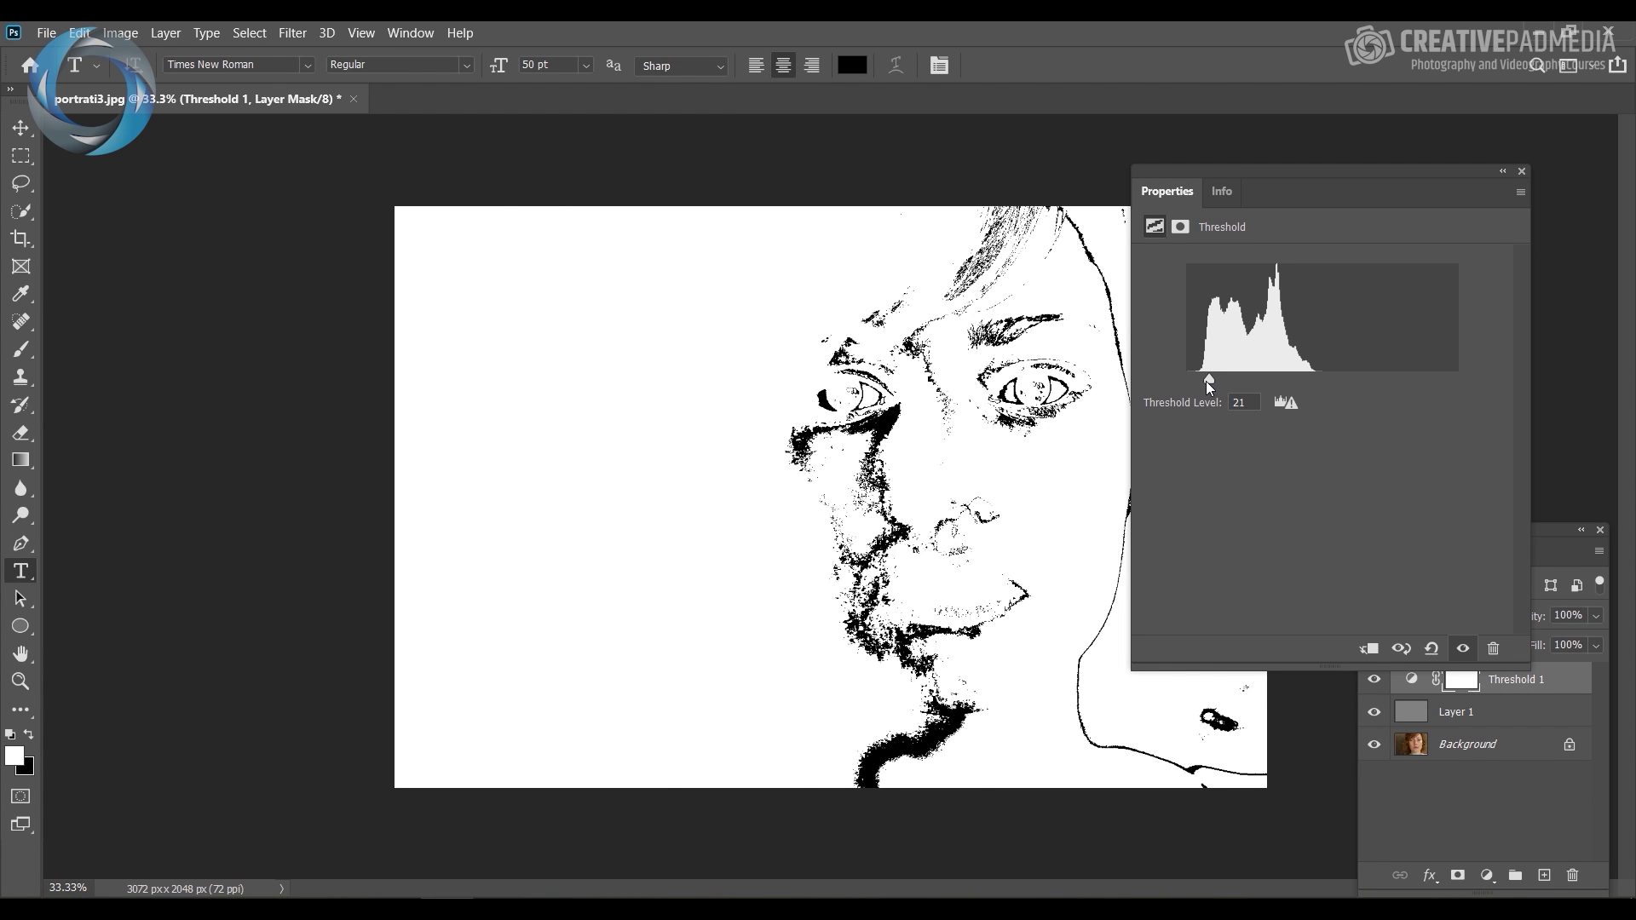
{"action": "mouse_move", "coordinate": [1210, 381]}
{"action": "left_mouse_down"}
{"action": "mouse_move", "coordinate": [1303, 371]}
{"action": "mouse_move", "coordinate": [1202, 375]}
{"action": "left_mouse_up"}
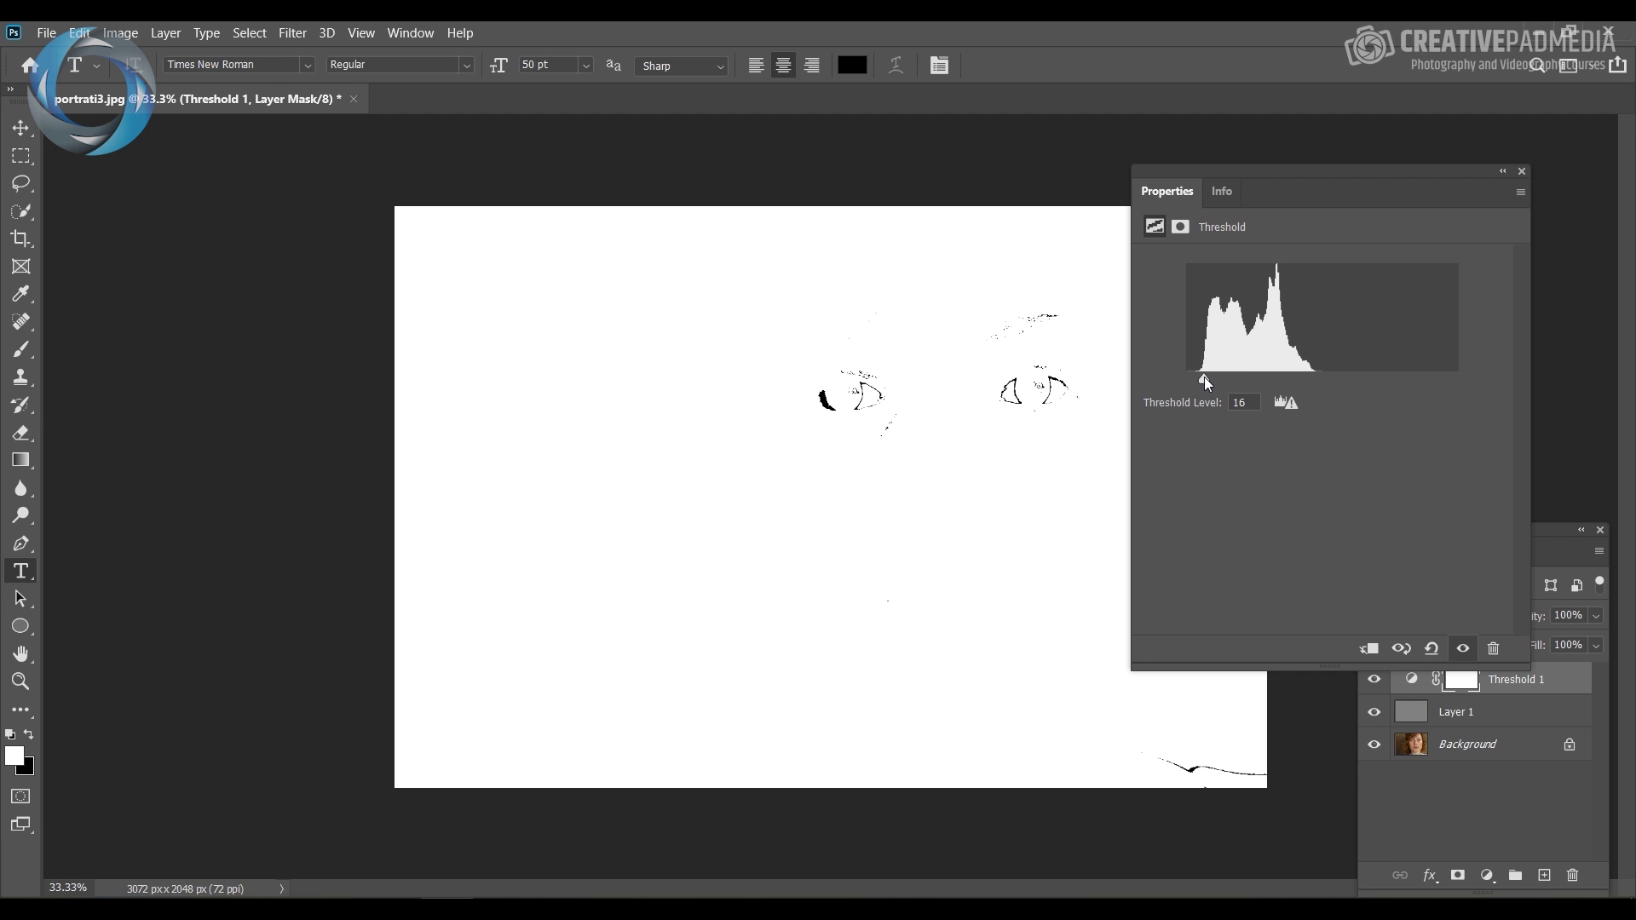
{"action": "left_click_drag", "start_coordinate": [1204, 376], "coordinate": [1199, 378]}
{"action": "left_click_drag", "start_coordinate": [1199, 377], "coordinate": [1195, 377]}
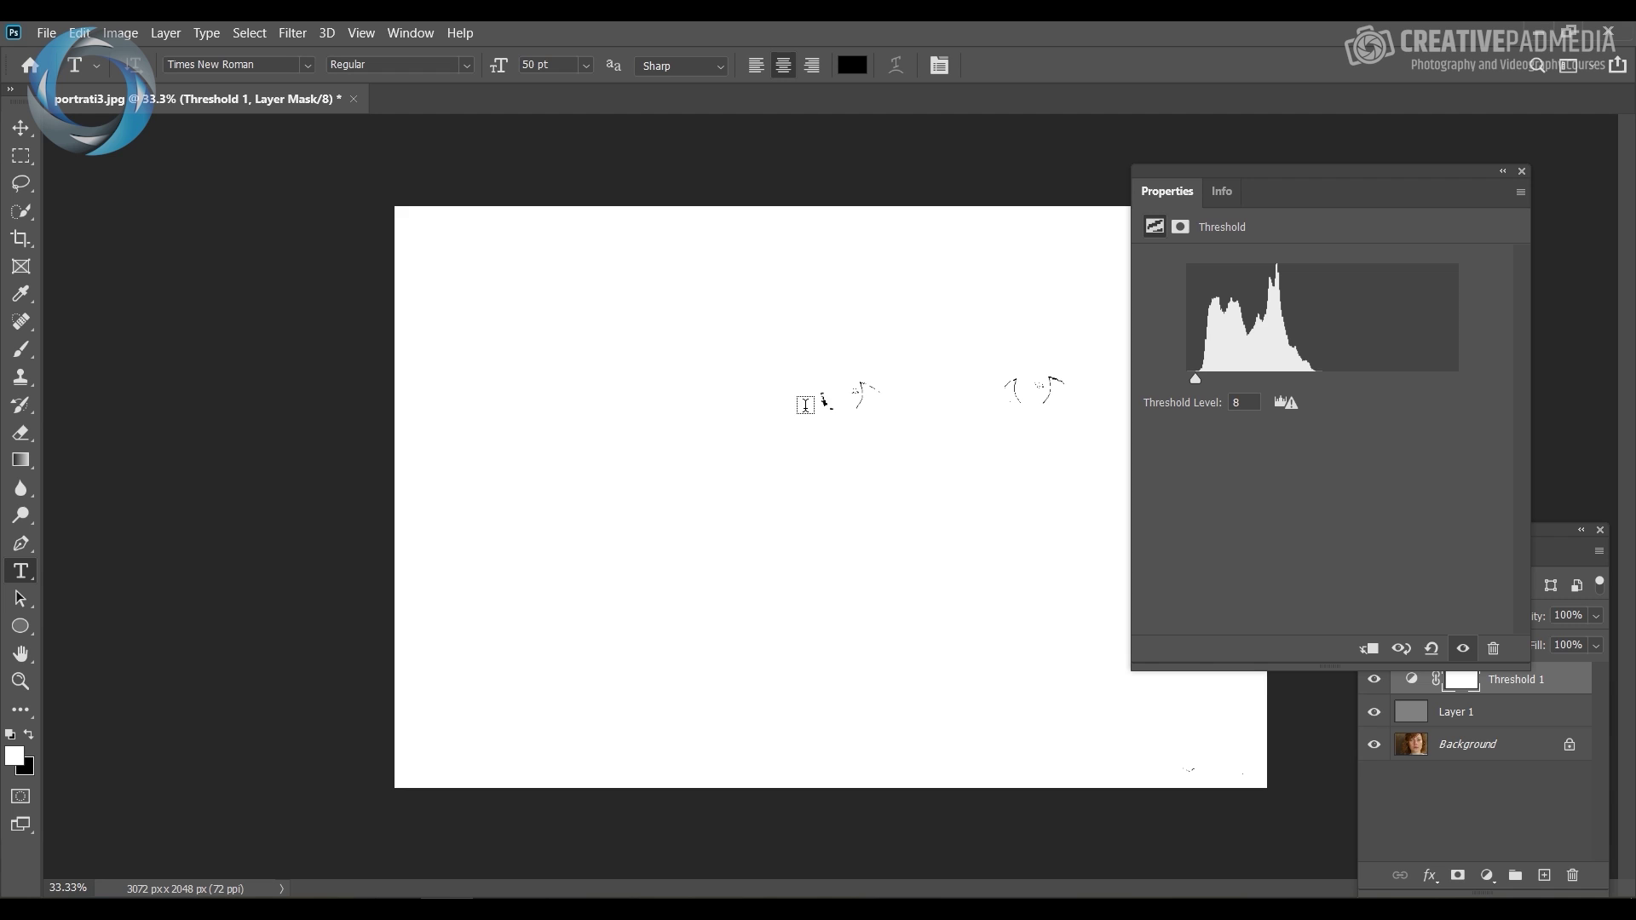
Place a color sampler point with the Eyedropper tool on the largest black patch in the white of the eye beside the hair.
{"action": "key", "text": "ctrl+plus"}
{"action": "key", "text": "ctrl+plus"}
{"action": "key", "text": "ctrl+plus"}
{"action": "key", "text": "ctrl+plus"}
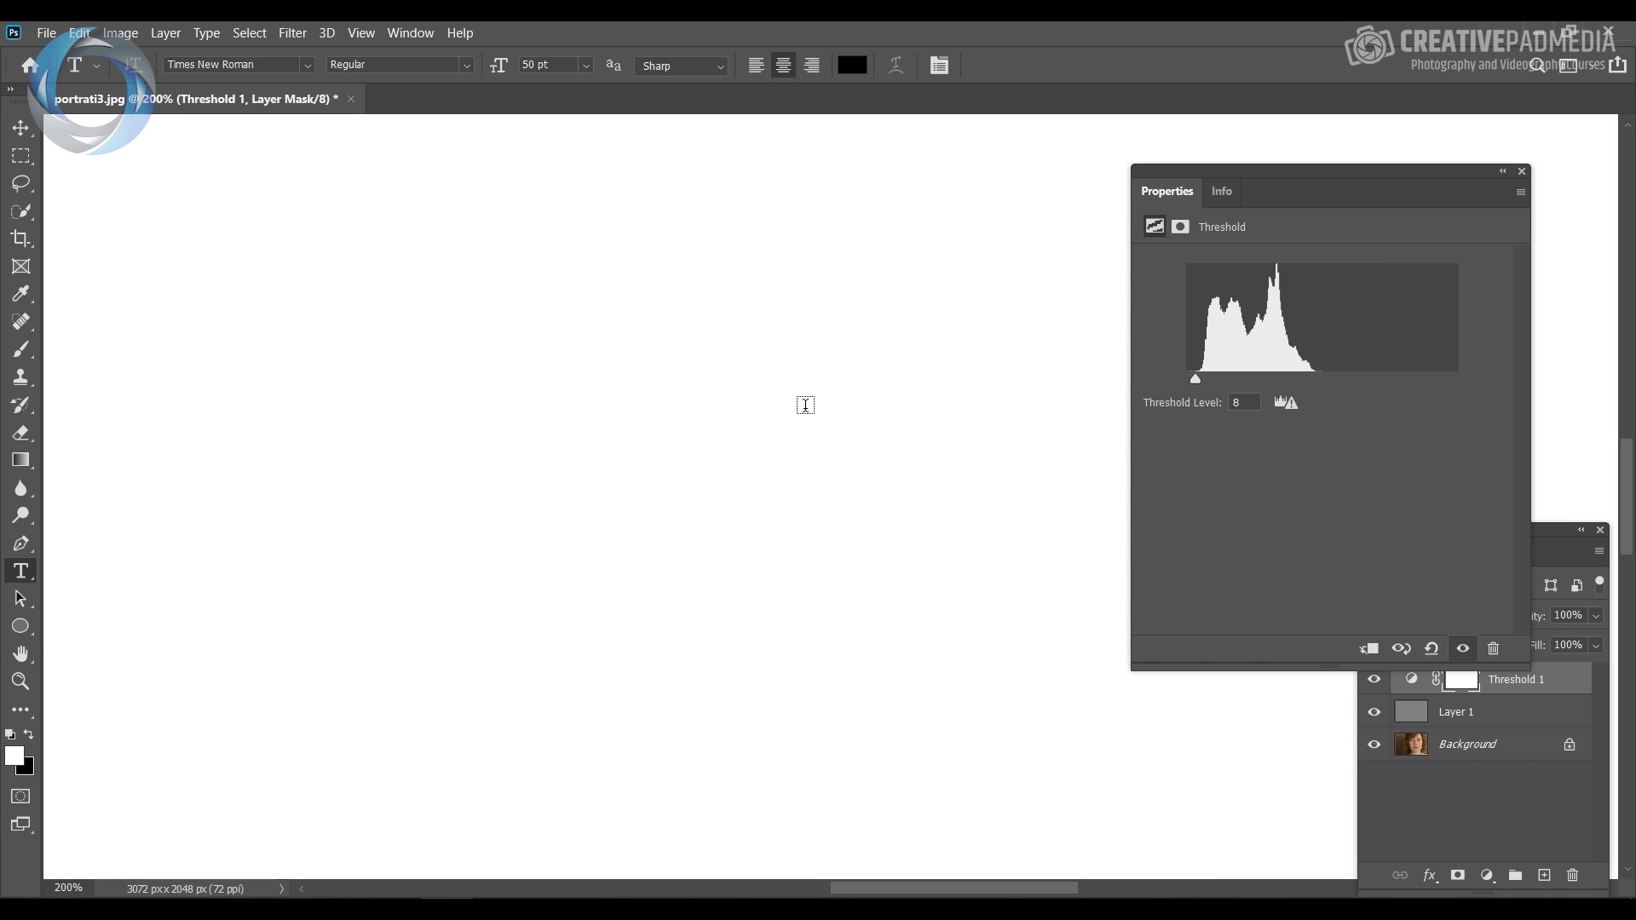
{"action": "left_click_drag", "start_coordinate": [888, 371], "coordinate": [910, 742]}
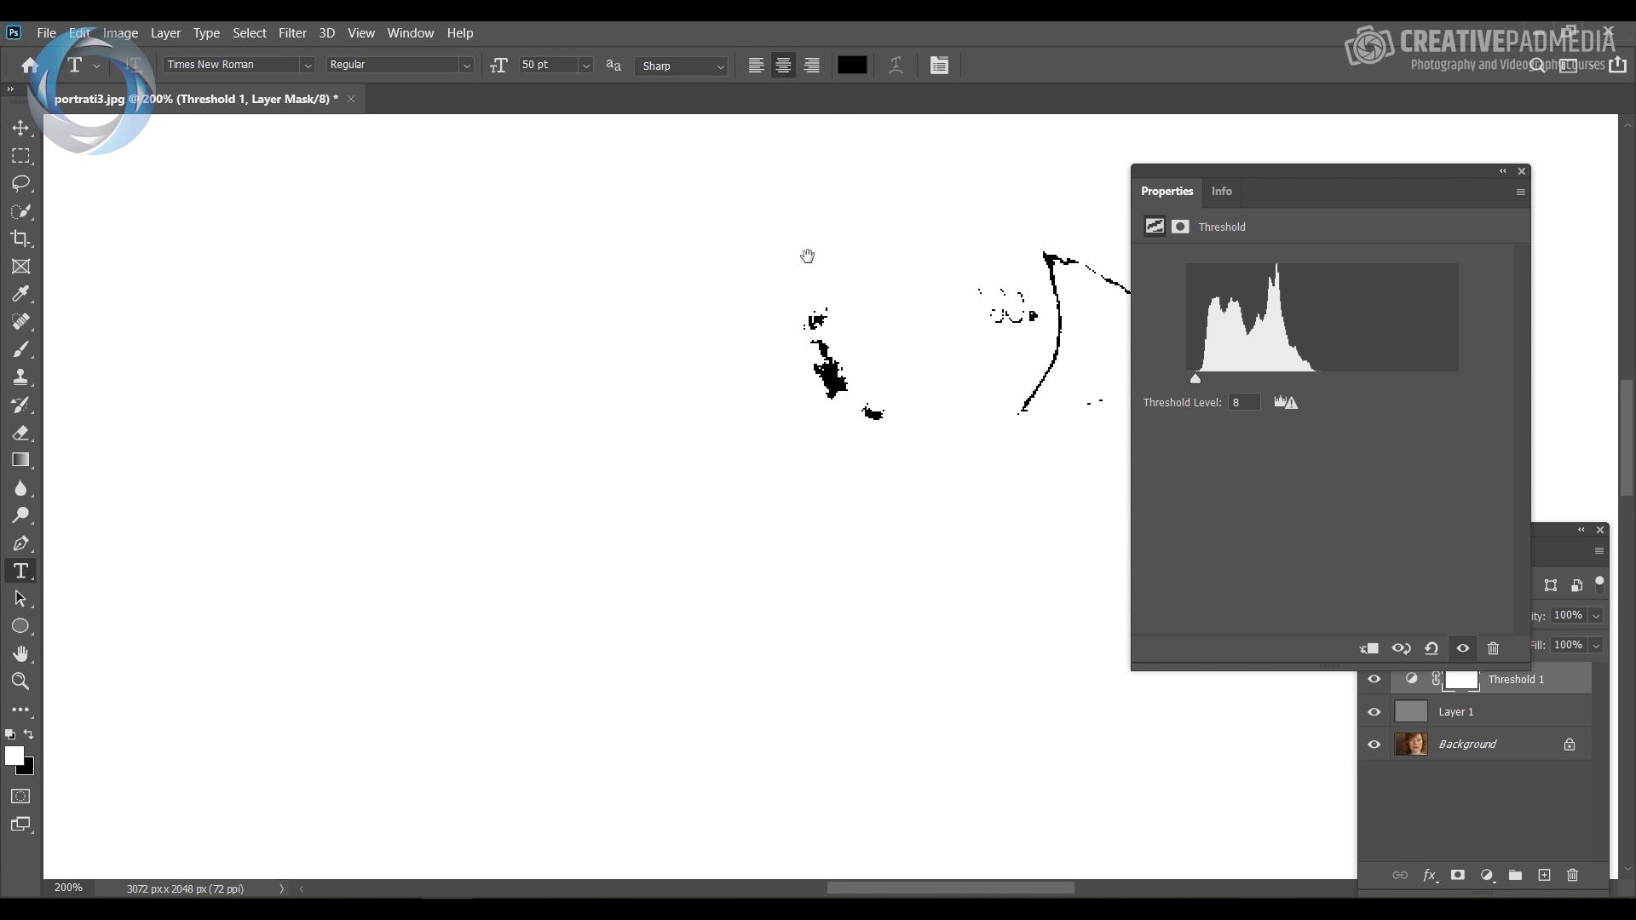
{"action": "left_click_drag", "start_coordinate": [807, 256], "coordinate": [817, 298]}
{"action": "key", "text": "ctrl+plus"}
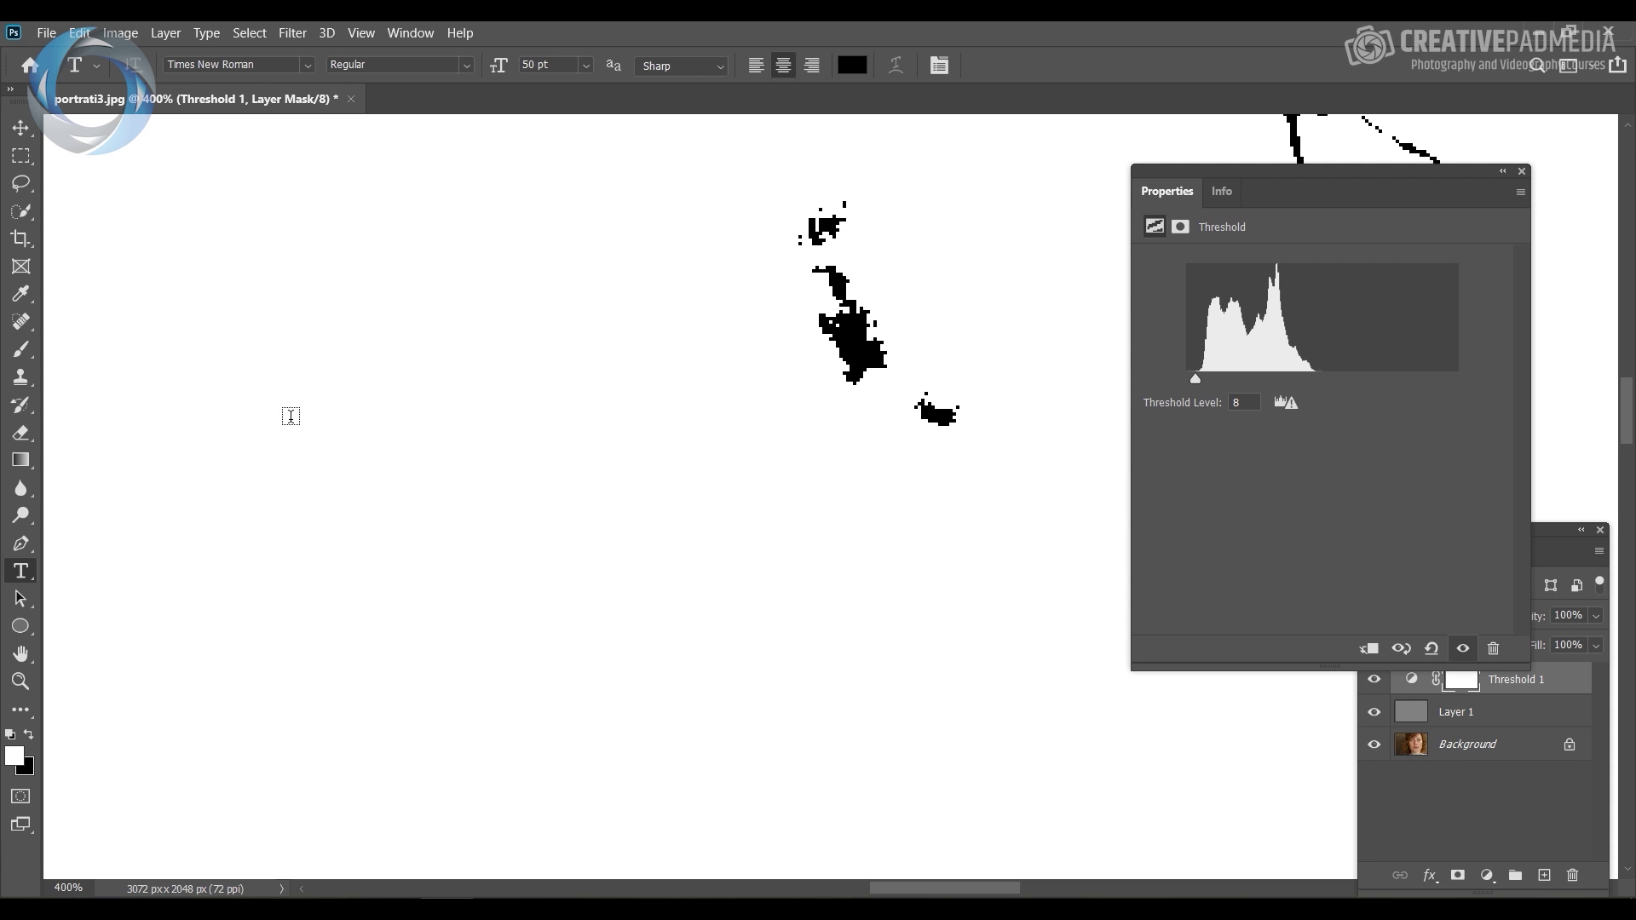
{"action": "left_click", "coordinate": [23, 299]}
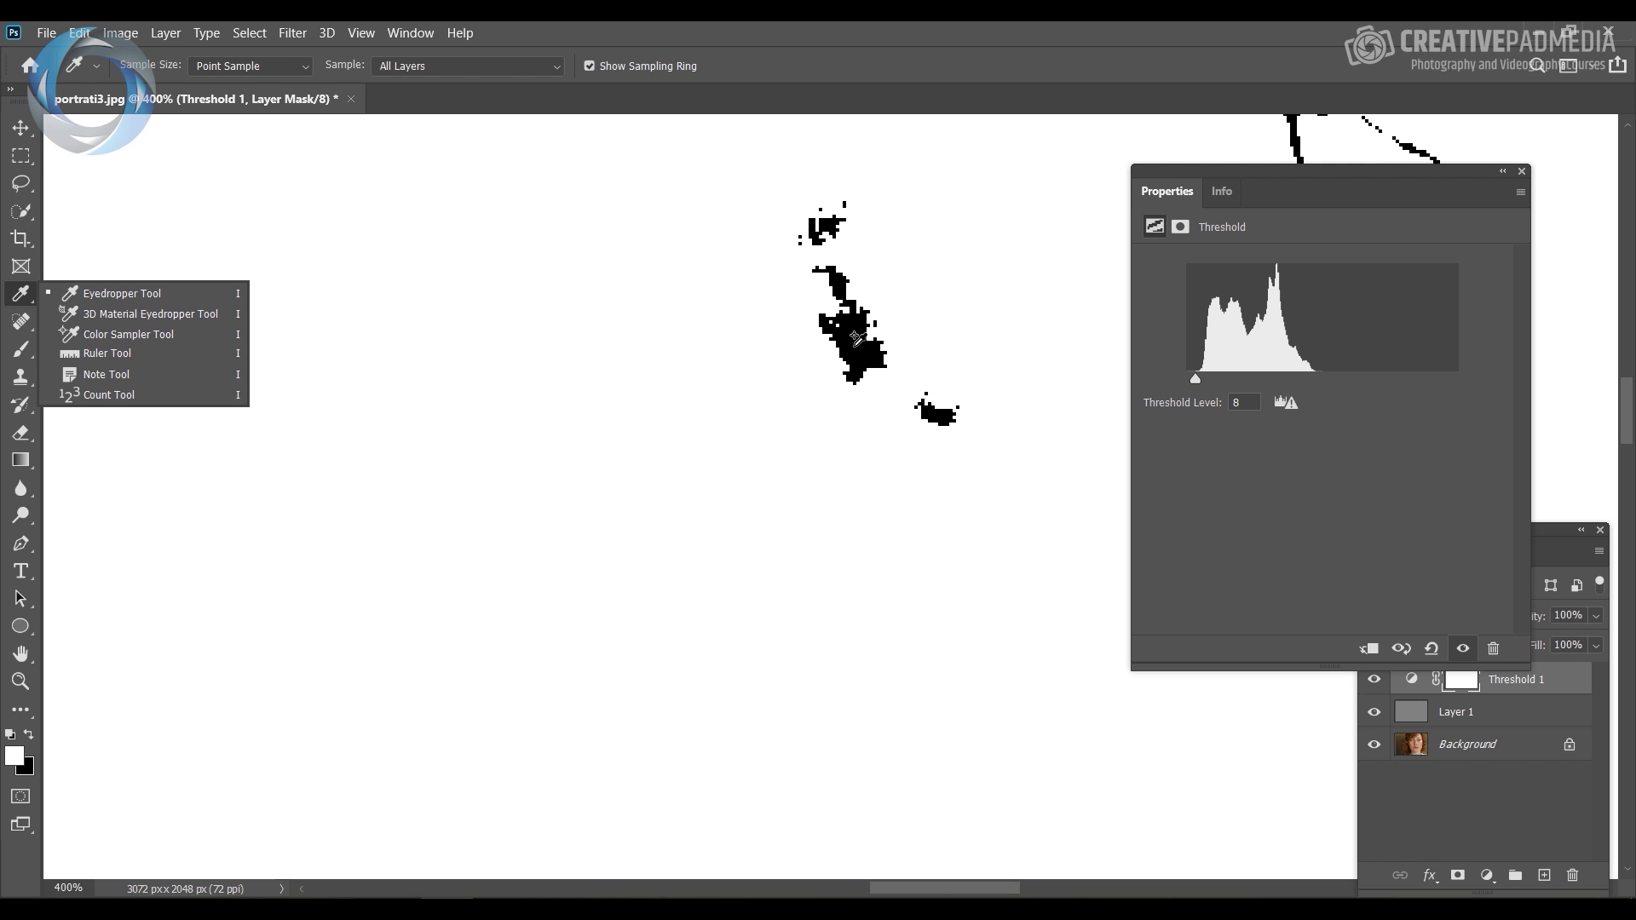
{"action": "key", "text": "shift"}
{"action": "left_click", "coordinate": [851, 343], "text": "shift"}
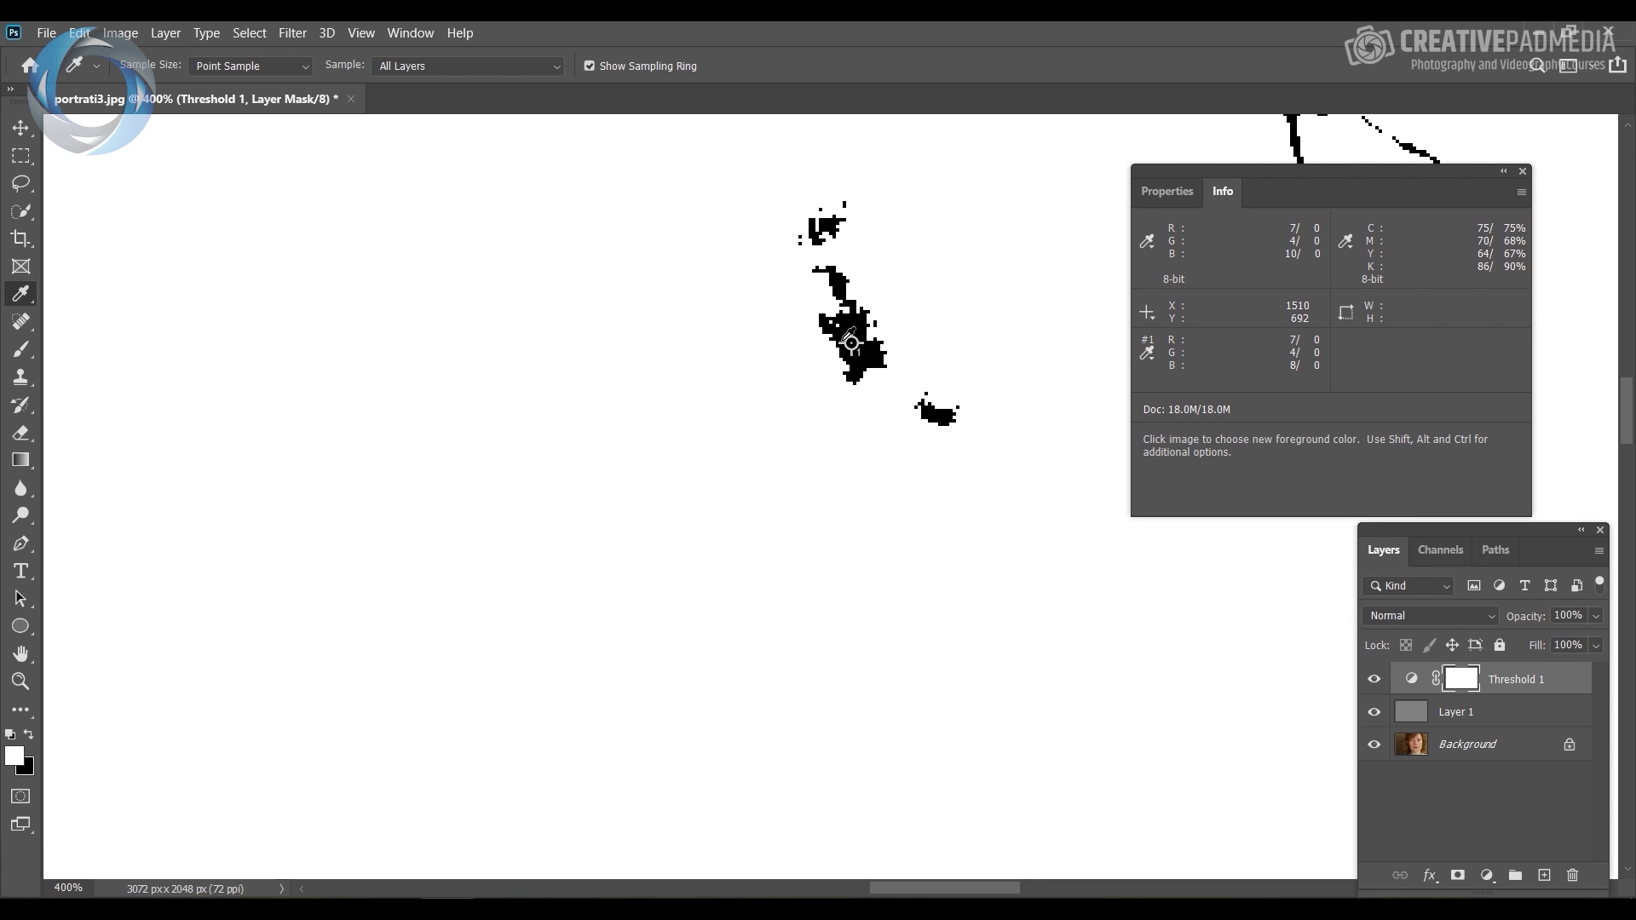
Delete the Threshold adjustment layer and the 50% gray layer, leaving only the Background.
{"action": "scroll", "coordinate": [851, 343], "scroll_direction": "down", "scroll_amount": 7, "text": "alt"}
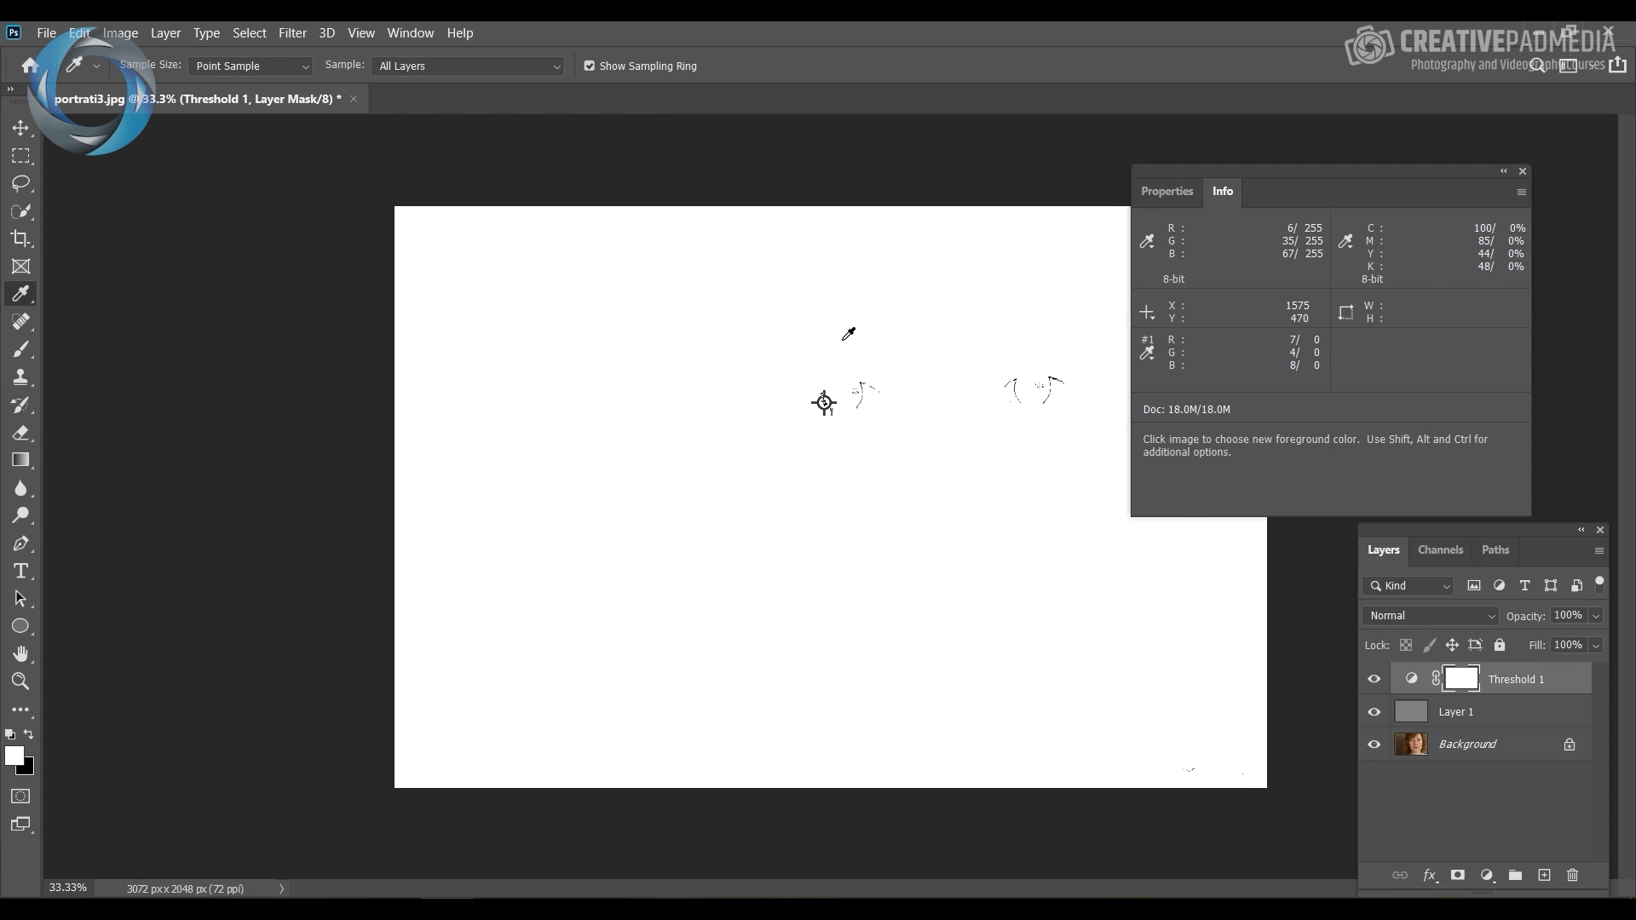
{"action": "left_click", "coordinate": [1523, 172]}
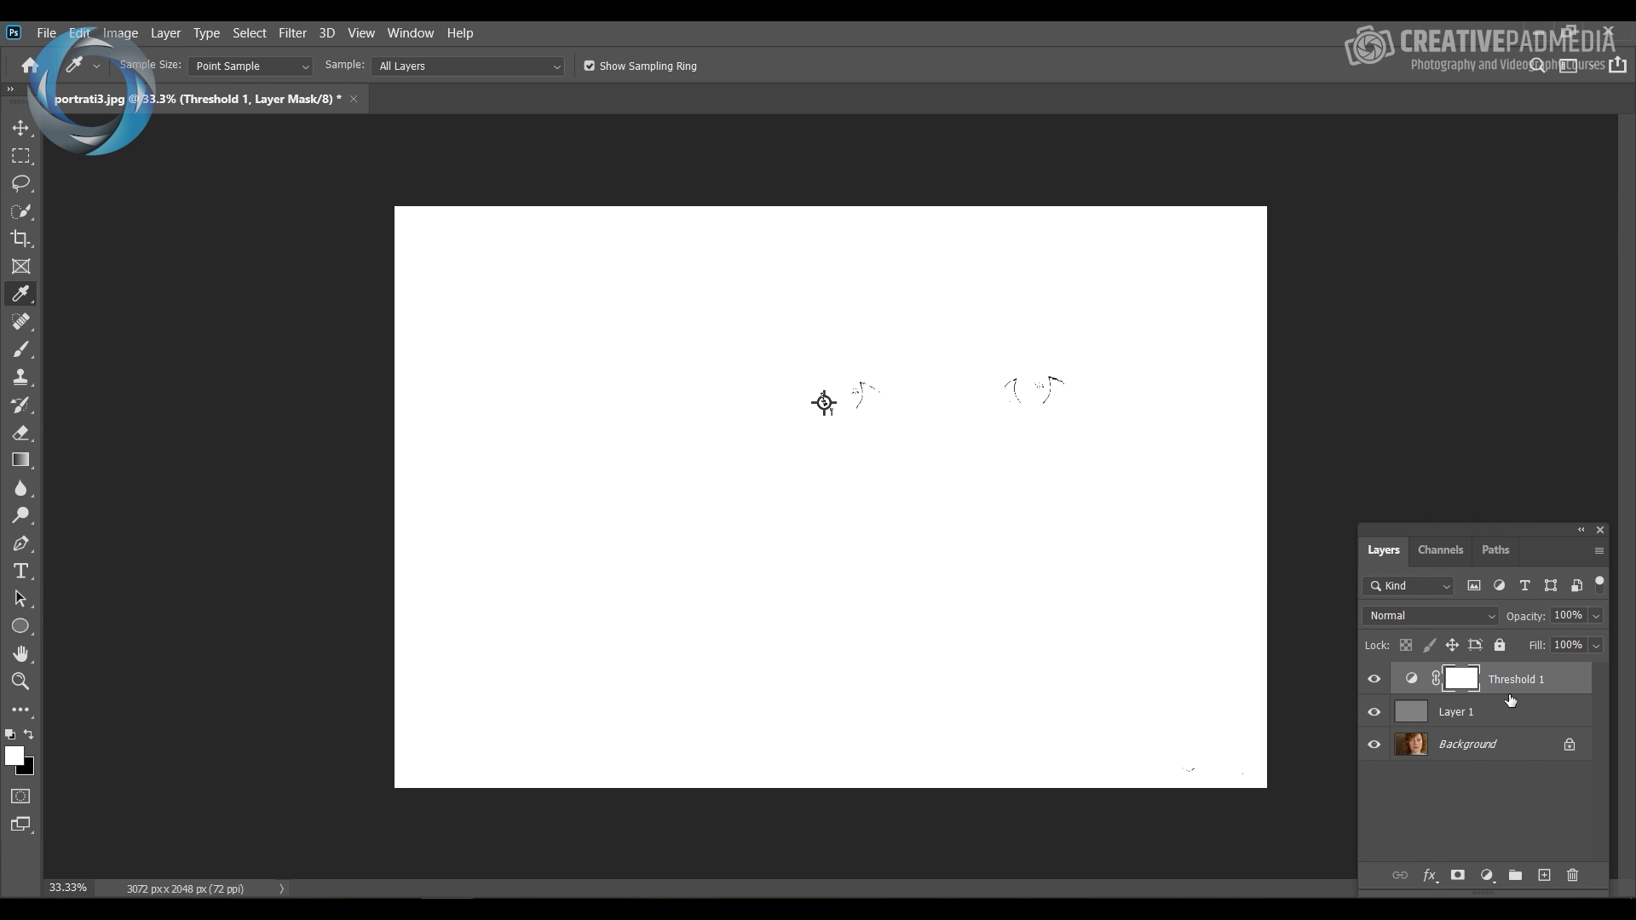
{"action": "left_click_drag", "start_coordinate": [1517, 681], "coordinate": [1573, 876]}
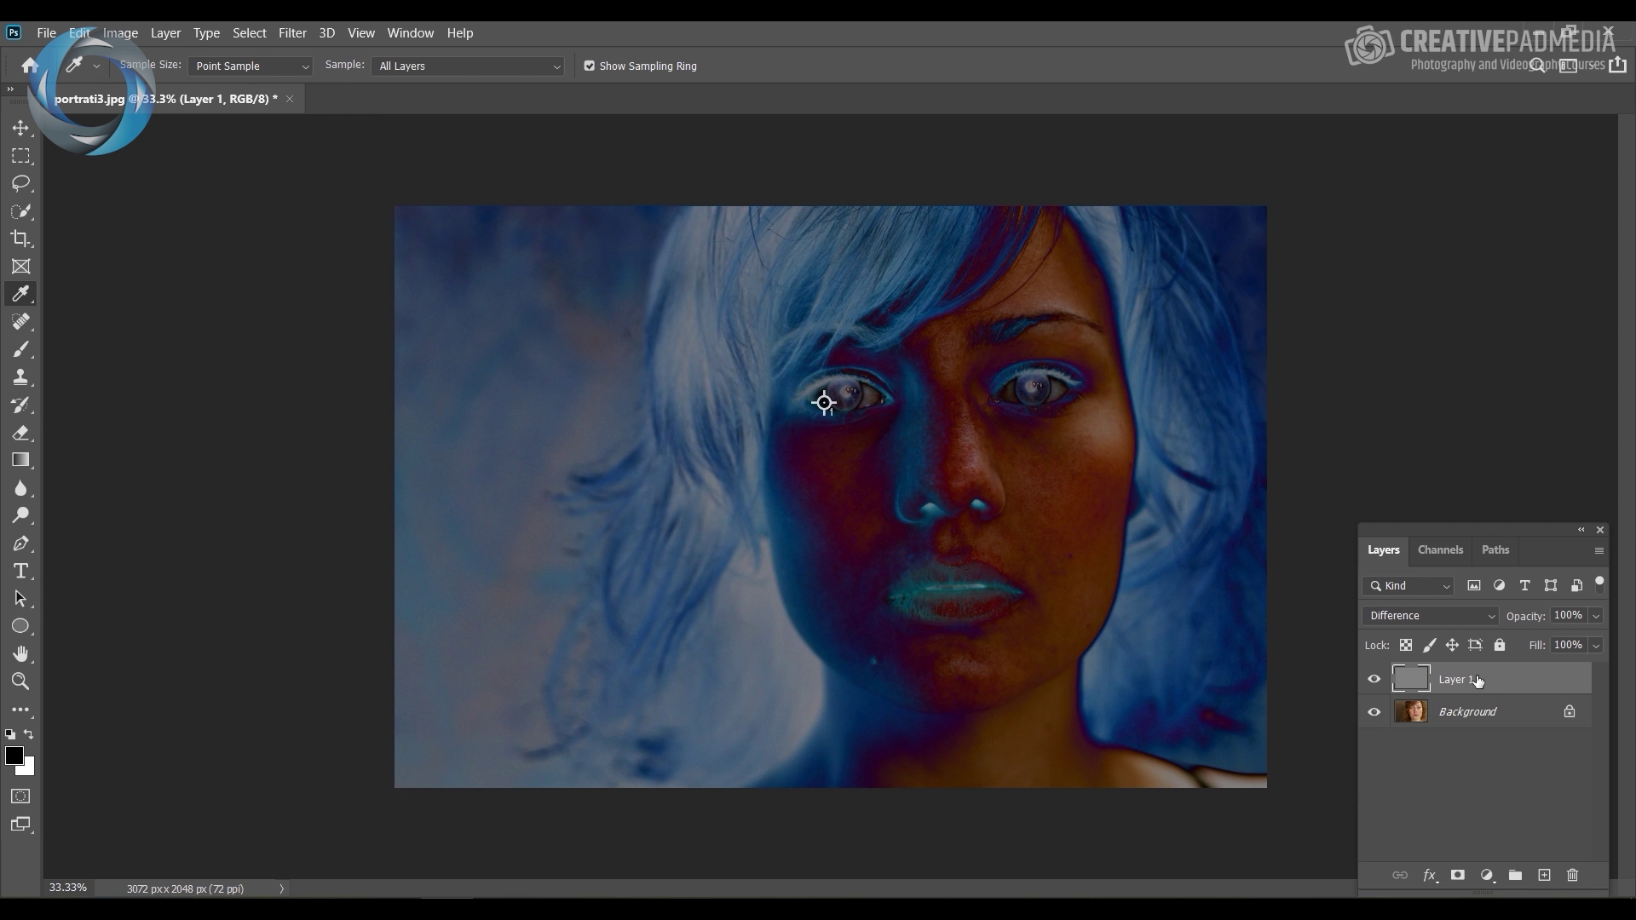
{"action": "left_click_drag", "start_coordinate": [1478, 679], "coordinate": [1575, 875]}
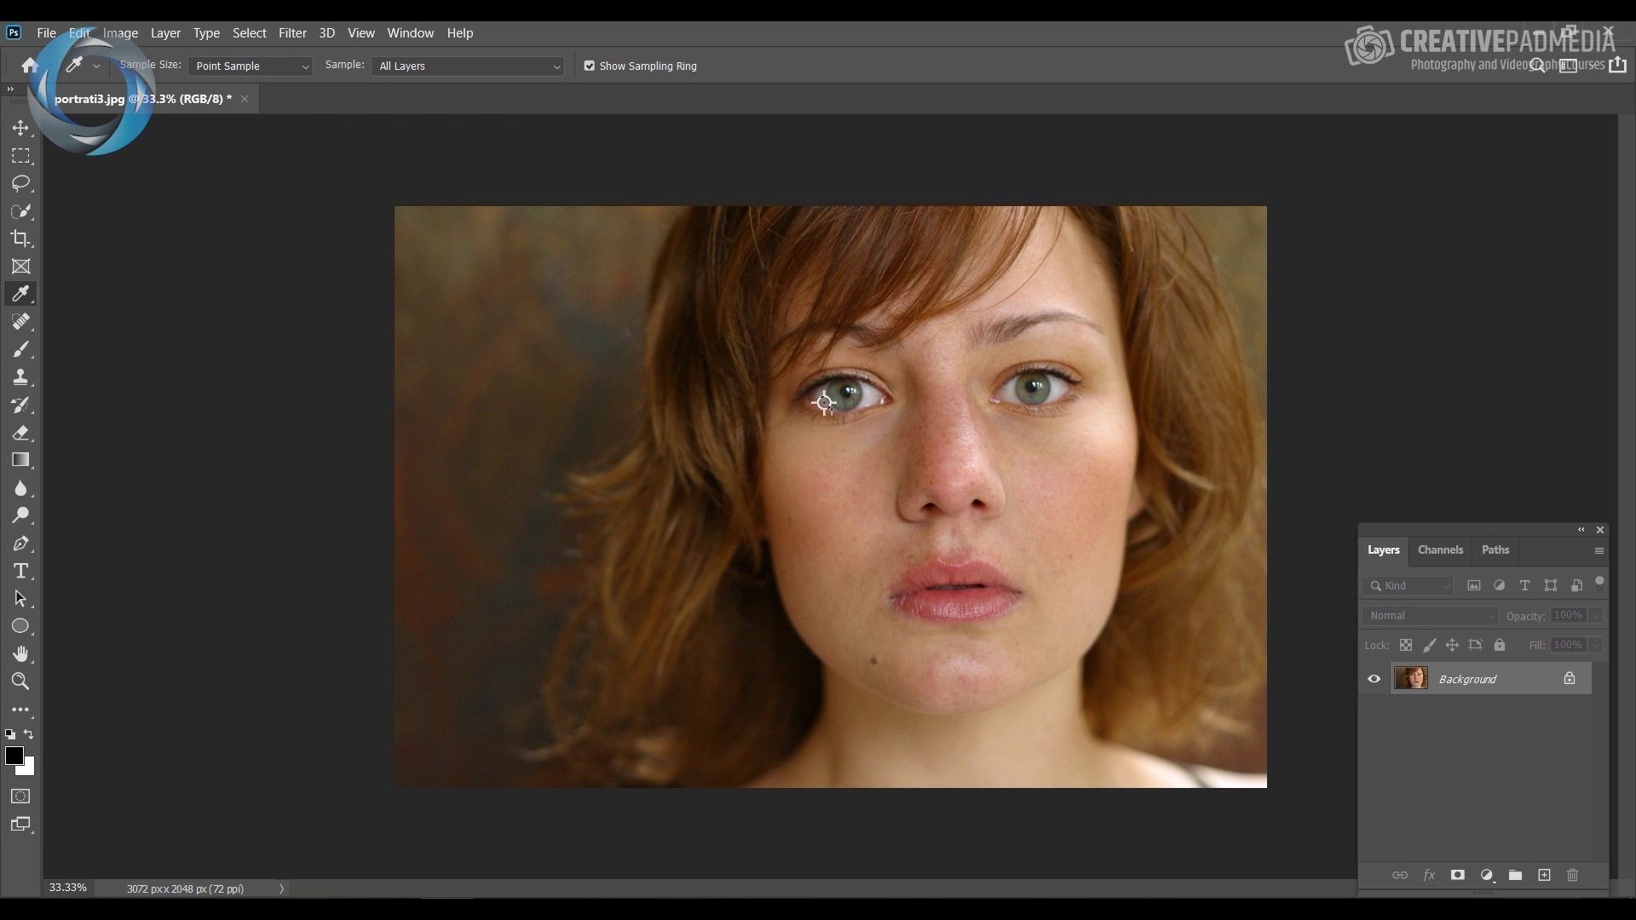
Add a Curves adjustment layer and set its gray point by sampling the marked spot in the white of the eye.
{"action": "left_click", "coordinate": [1488, 876]}
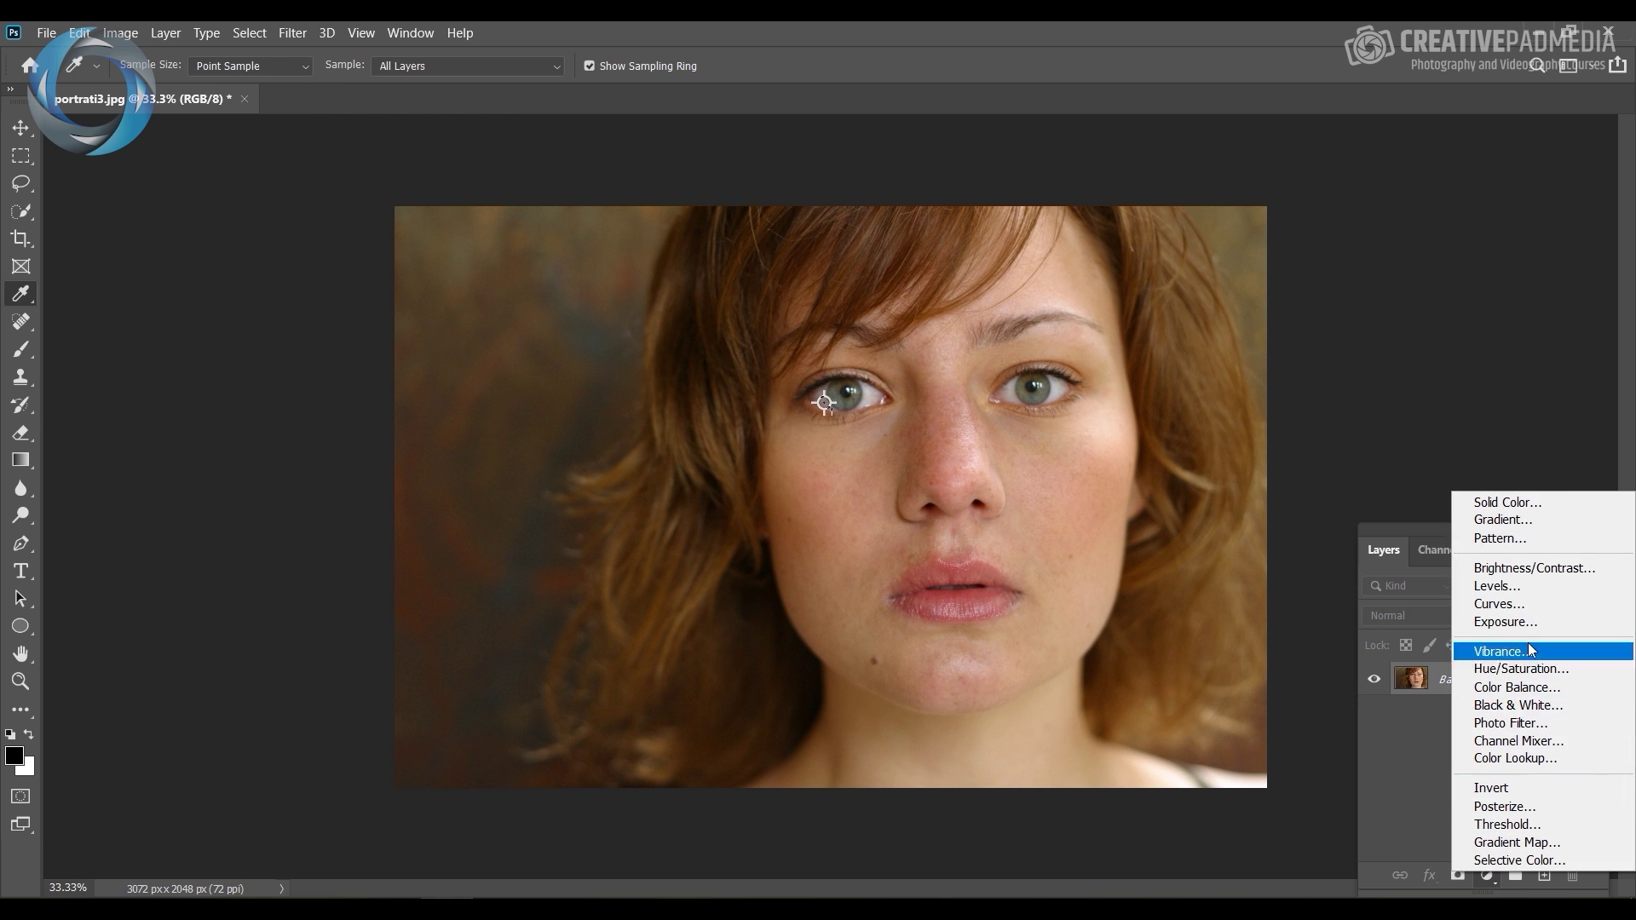
{"action": "left_click", "coordinate": [1524, 605]}
{"action": "key", "text": "ctrl+plus"}
{"action": "key", "text": "ctrl+plus"}
{"action": "key", "text": "ctrl+plus"}
{"action": "key", "text": "ctrl+plus"}
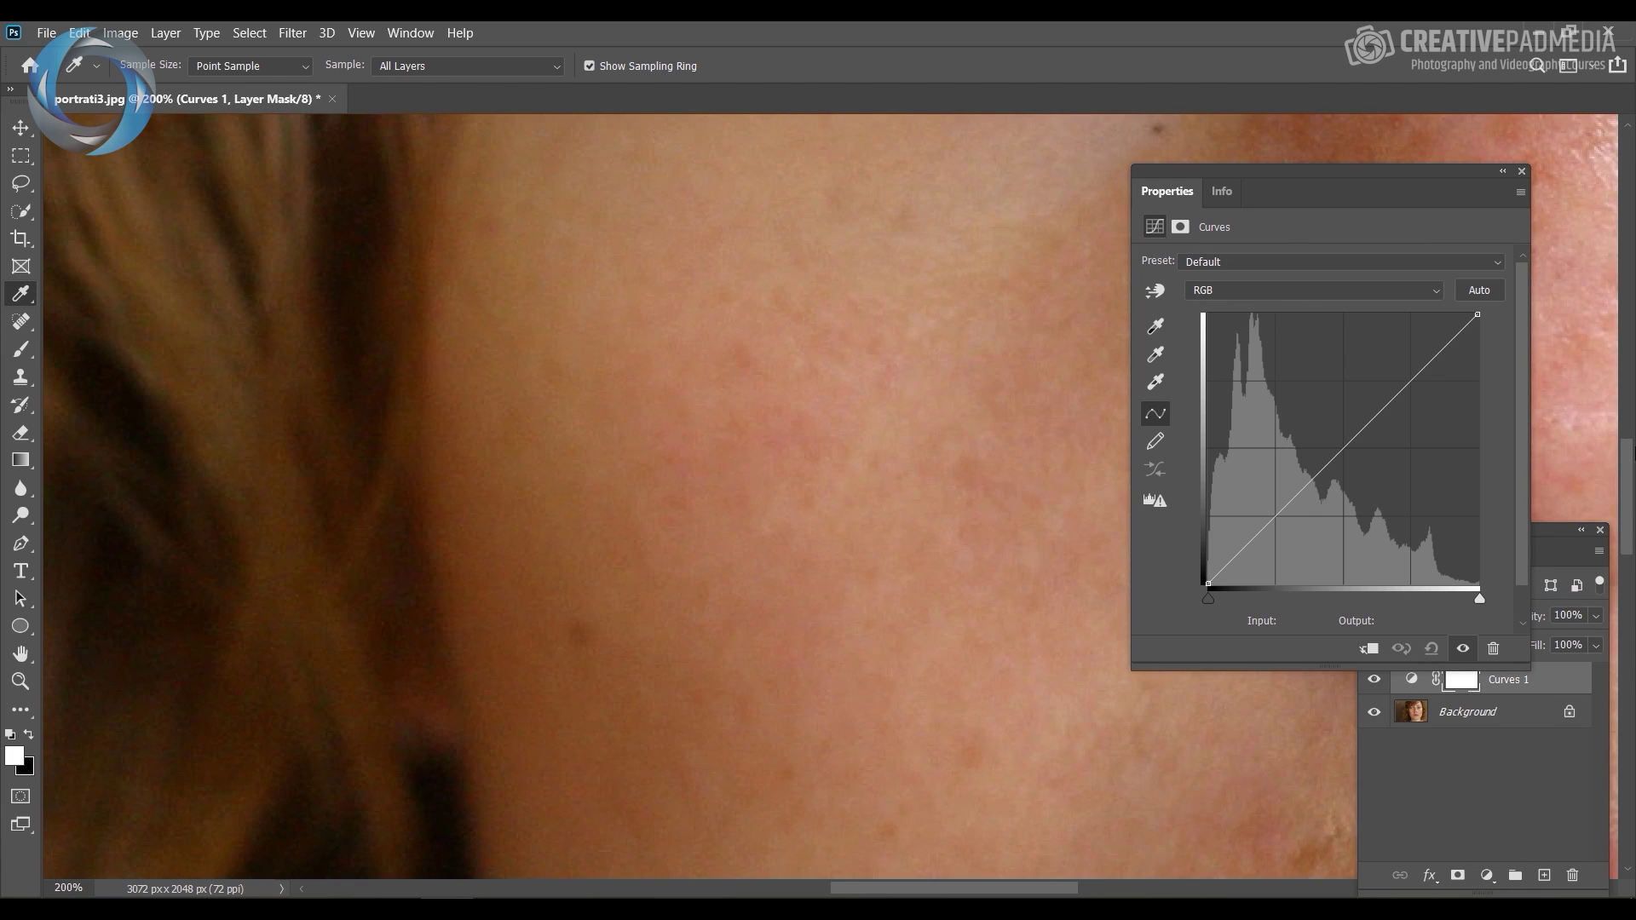
{"action": "scroll", "coordinate": [792, 296], "scroll_direction": "up", "scroll_amount": 5}
{"action": "left_click_drag", "start_coordinate": [792, 296], "coordinate": [785, 456]}
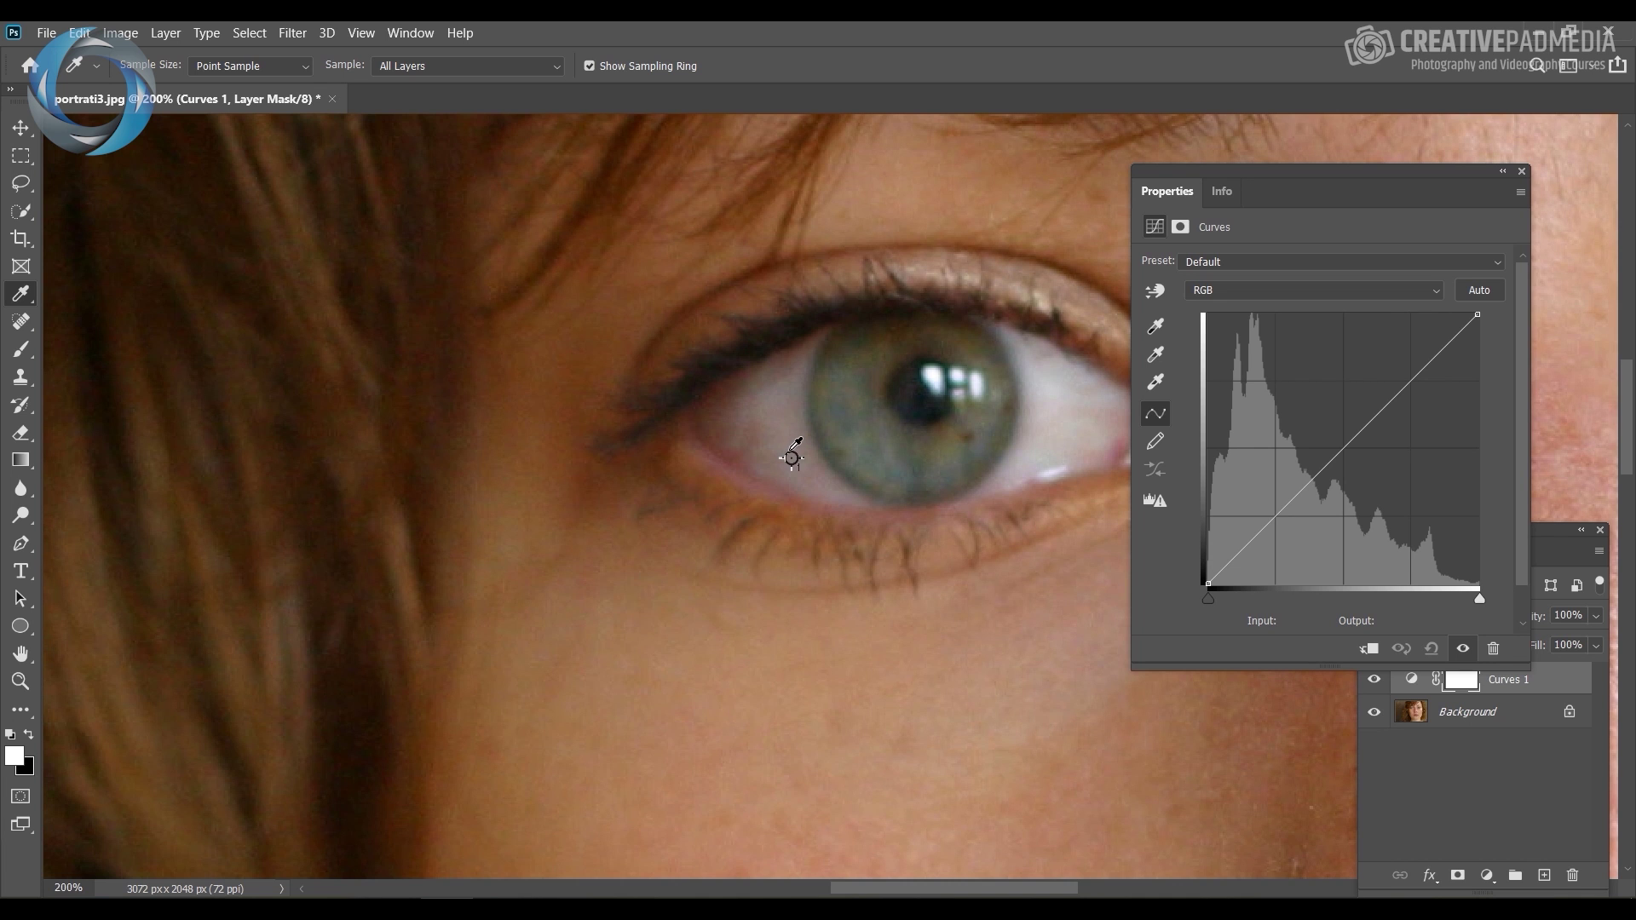
{"action": "left_click", "coordinate": [1158, 356]}
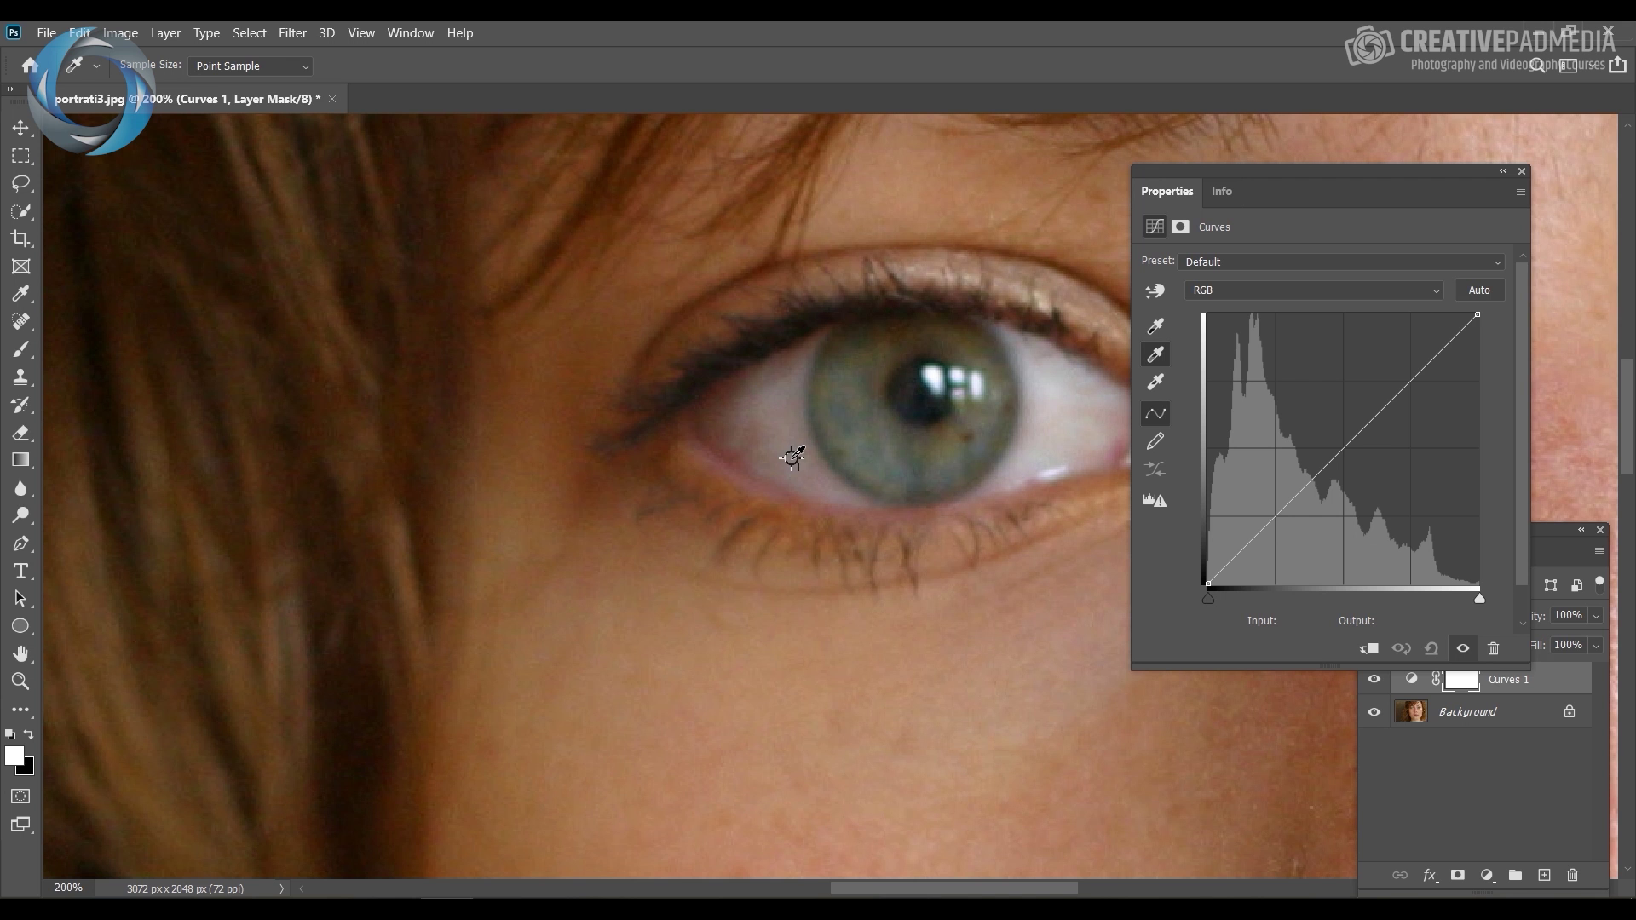
{"action": "left_click", "coordinate": [793, 458]}
{"action": "key", "text": "ctrl+minus"}
{"action": "key", "text": "ctrl+minus"}
{"action": "key", "text": "ctrl+minus"}
{"action": "key", "text": "ctrl+minus"}
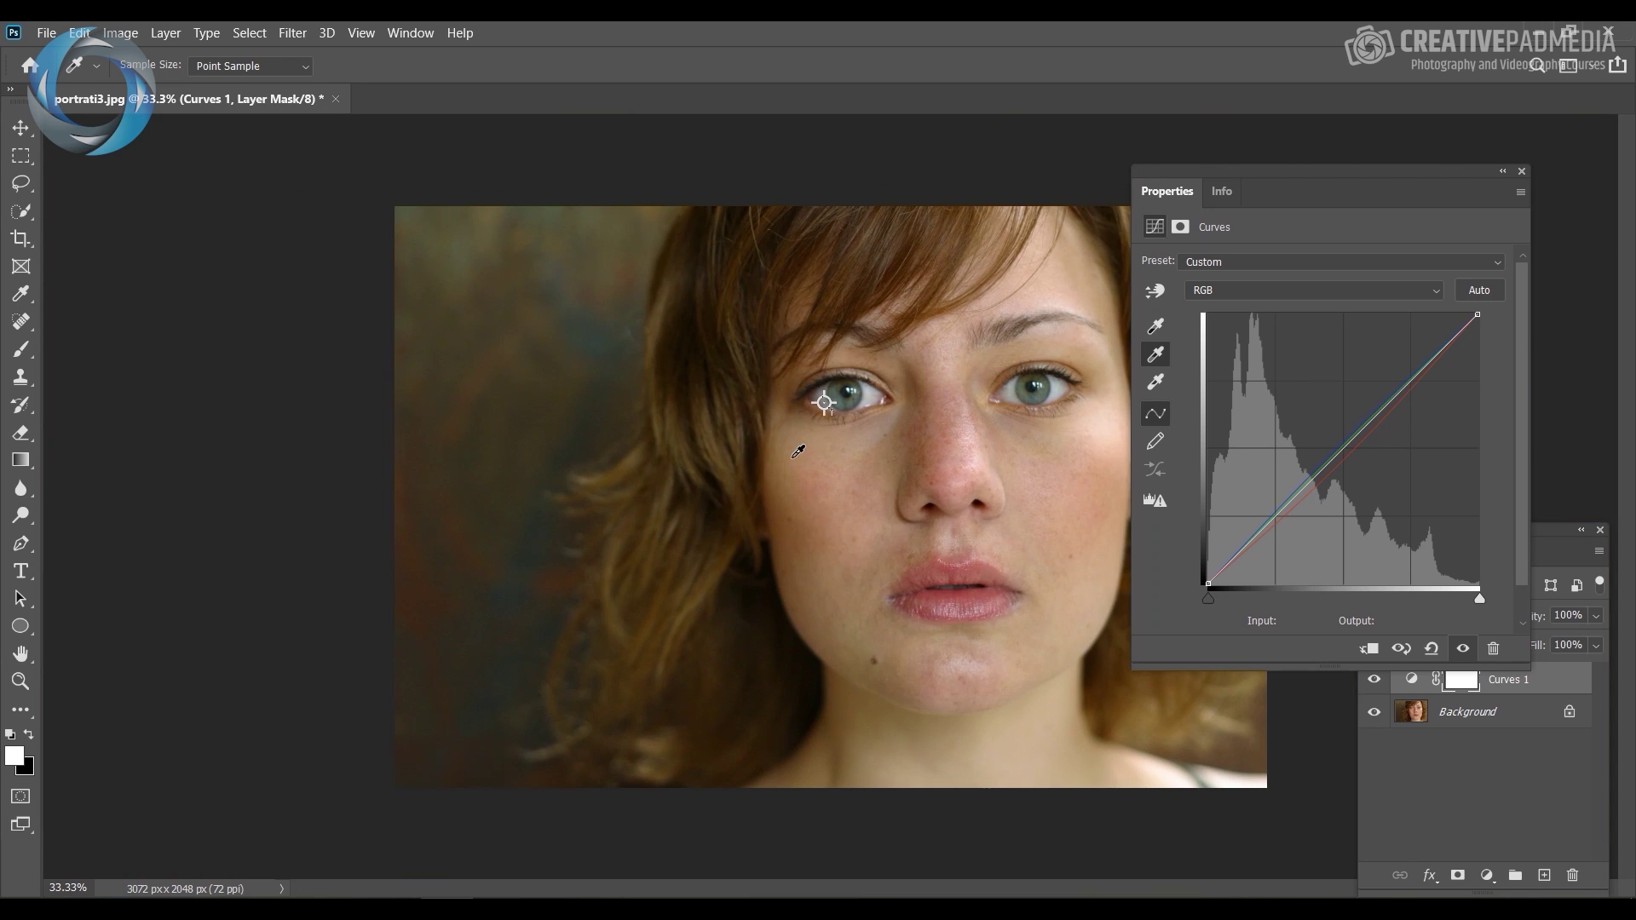
Move the Curves properties clear of the portrait and toggle the Curves layer's visibility to compare the colors before and after correction.
{"action": "left_click_drag", "start_coordinate": [1317, 177], "coordinate": [1438, 102]}
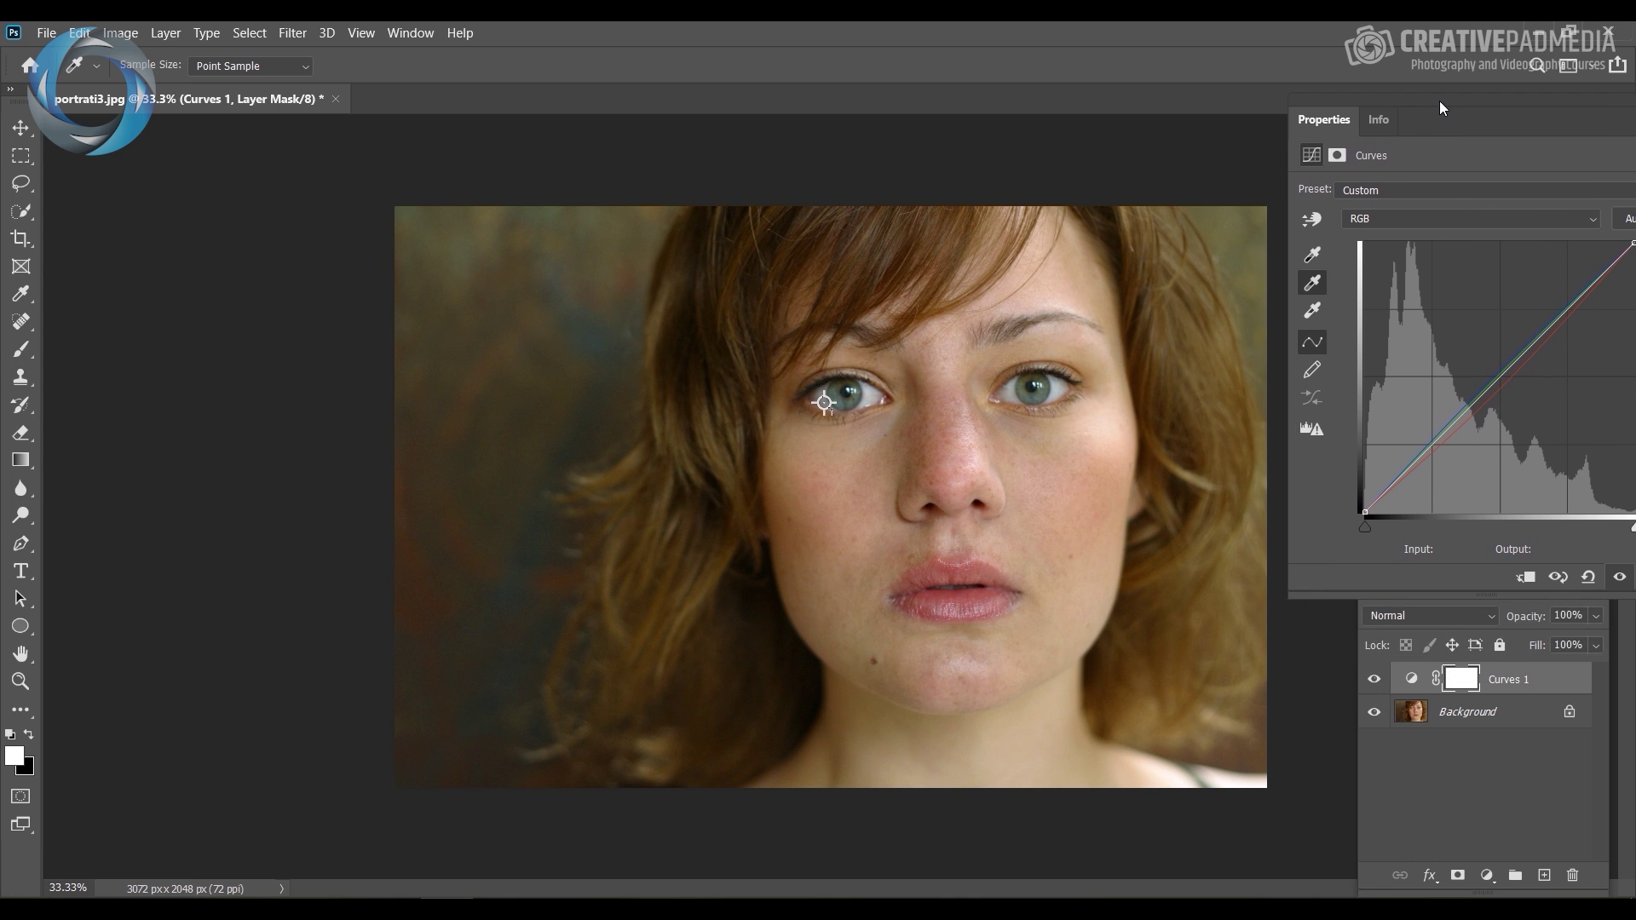
{"action": "left_click", "coordinate": [1375, 679]}
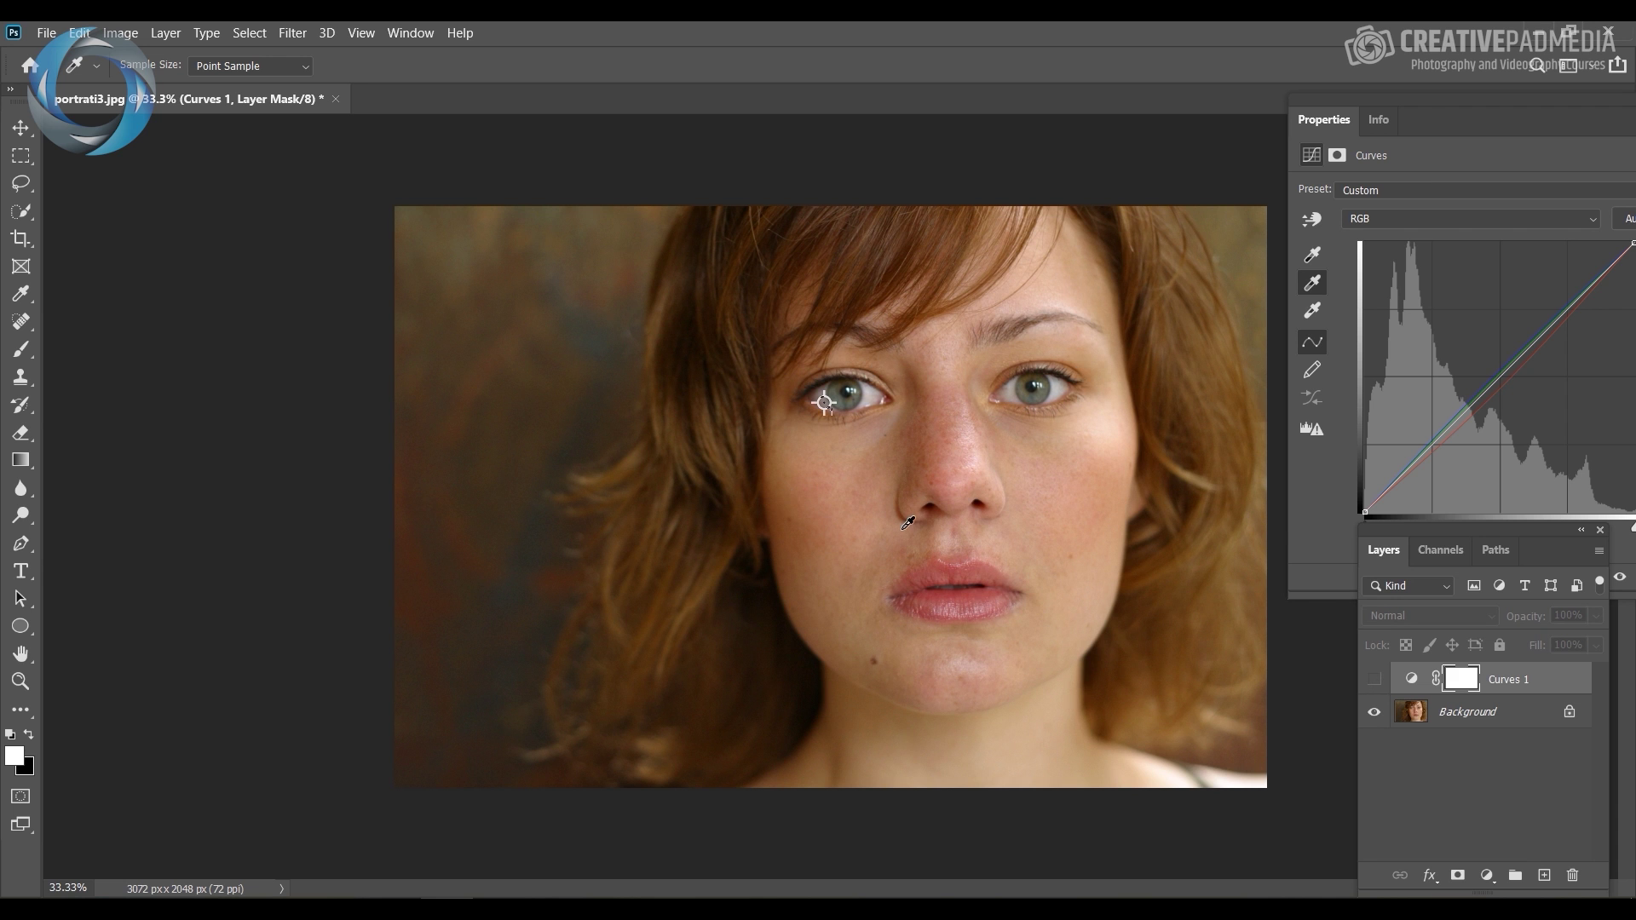
{"action": "key", "text": "ctrl+plus"}
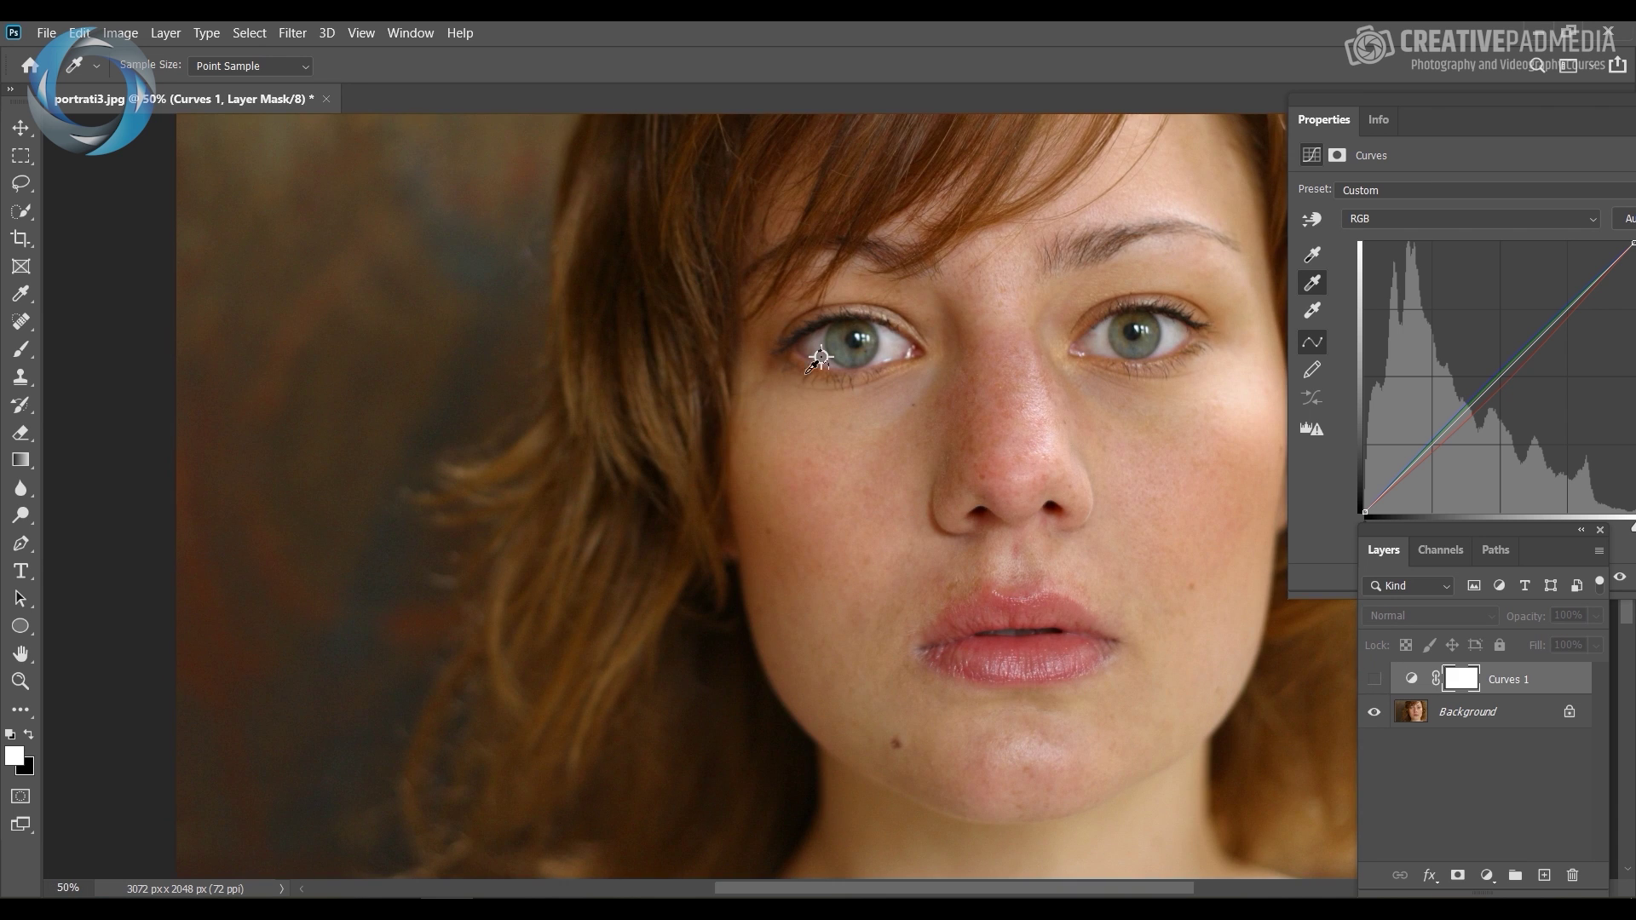
{"action": "left_click", "coordinate": [1374, 680]}
{"action": "left_click", "coordinate": [1374, 681]}
{"action": "left_click", "coordinate": [1375, 680]}
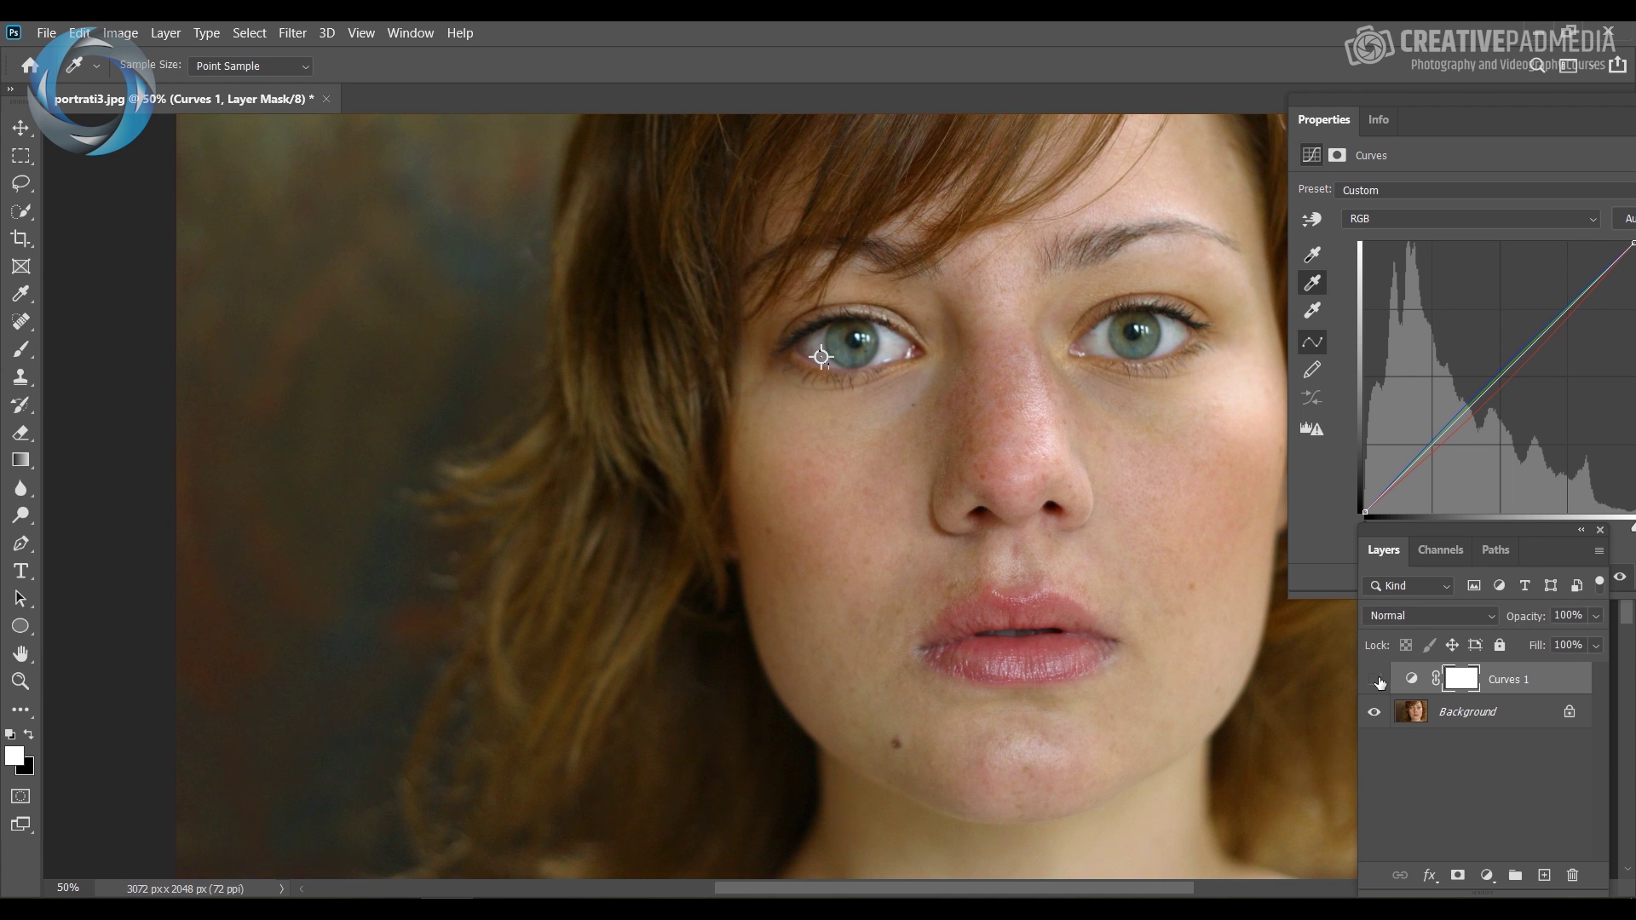
{"action": "left_click", "coordinate": [1375, 680]}
{"action": "left_click", "coordinate": [1374, 680]}
{"action": "key", "text": "ctrl+minus"}
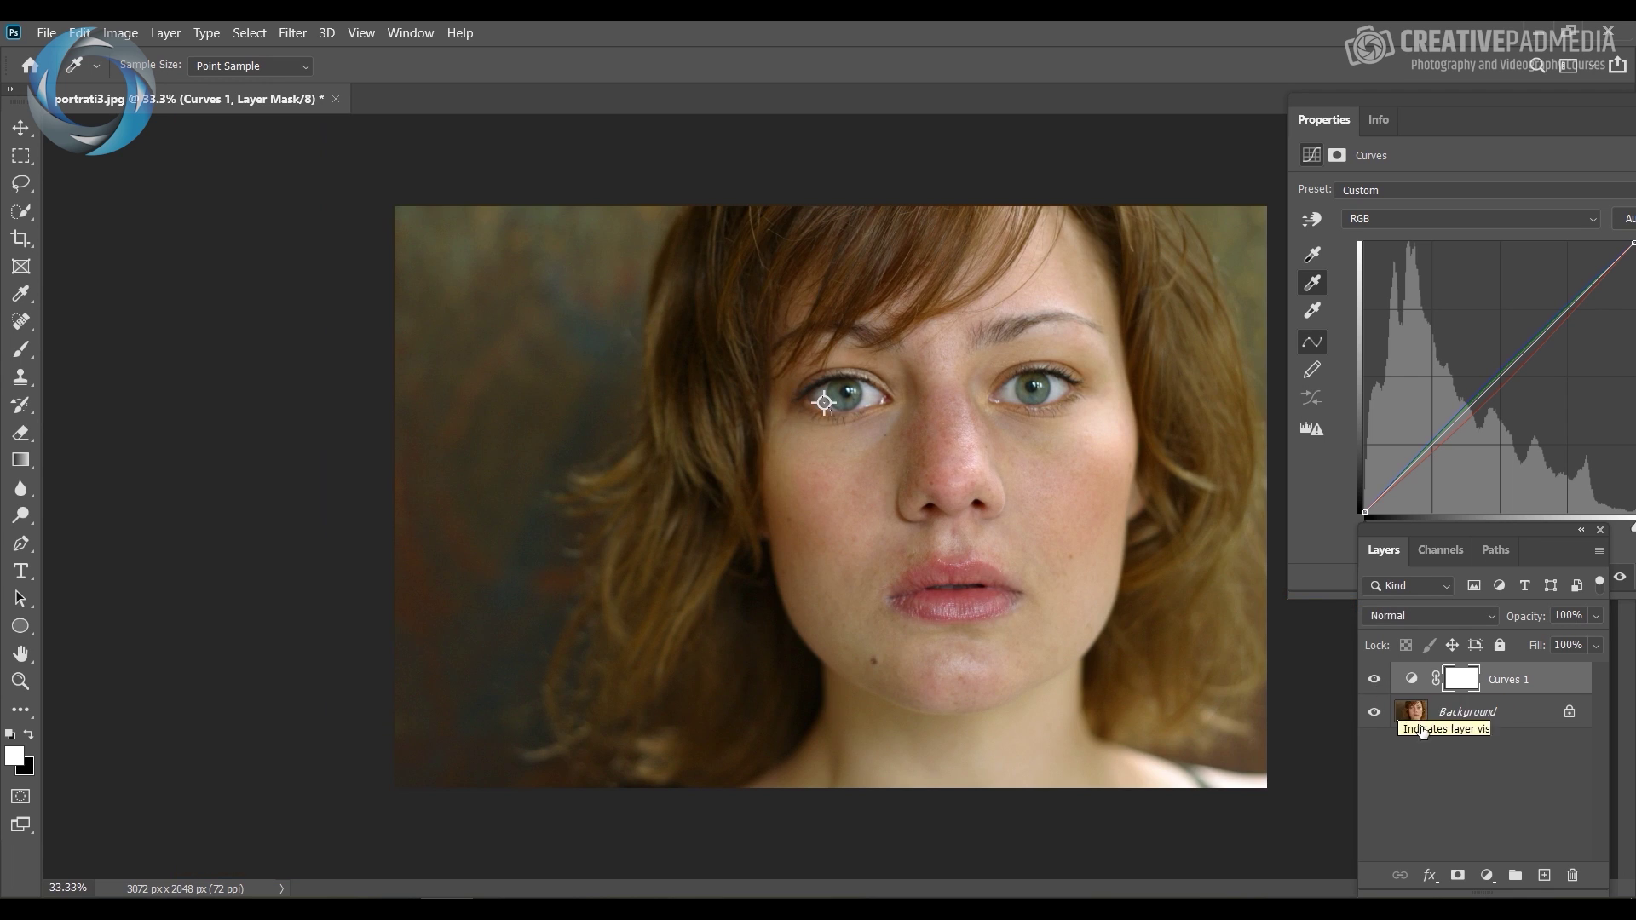
{"action": "left_click", "coordinate": [1374, 680]}
{"action": "left_click", "coordinate": [1374, 682]}
{"action": "left_click", "coordinate": [1374, 682]}
{"action": "left_click", "coordinate": [1374, 682]}
{"action": "left_click", "coordinate": [1374, 682]}
{"action": "left_click", "coordinate": [1374, 679]}
{"action": "left_click", "coordinate": [1374, 680]}
Switch to the browser to view the grey card reference image and return to the portrait in Photoshop.
{"action": "key", "text": "alt+Tab"}
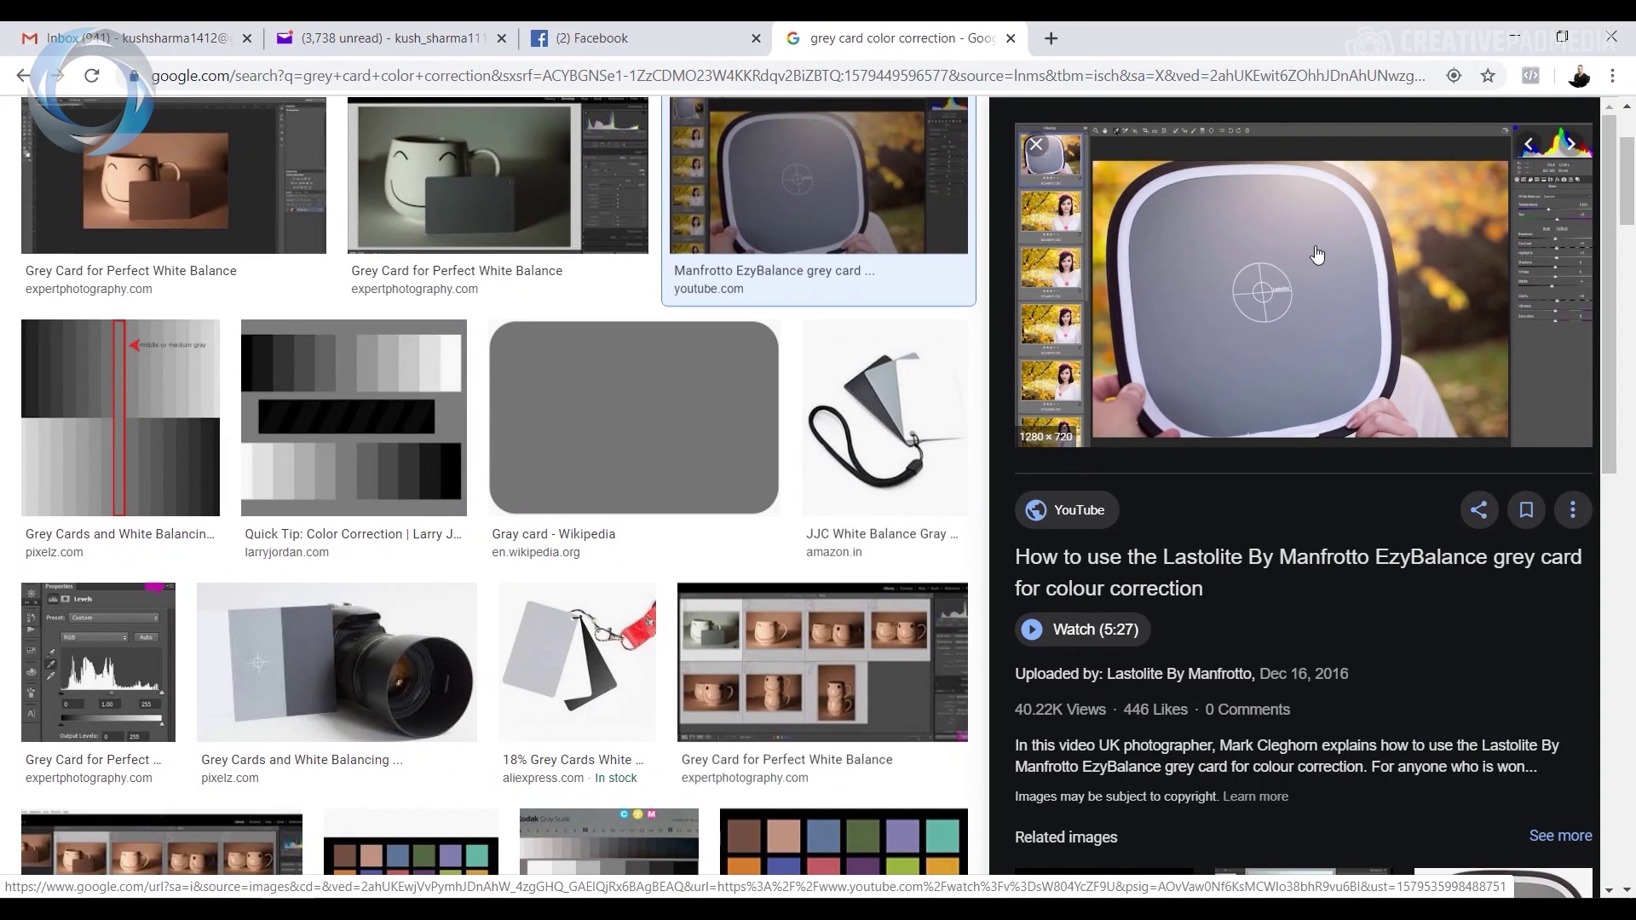
{"action": "key", "text": "alt+Tab"}
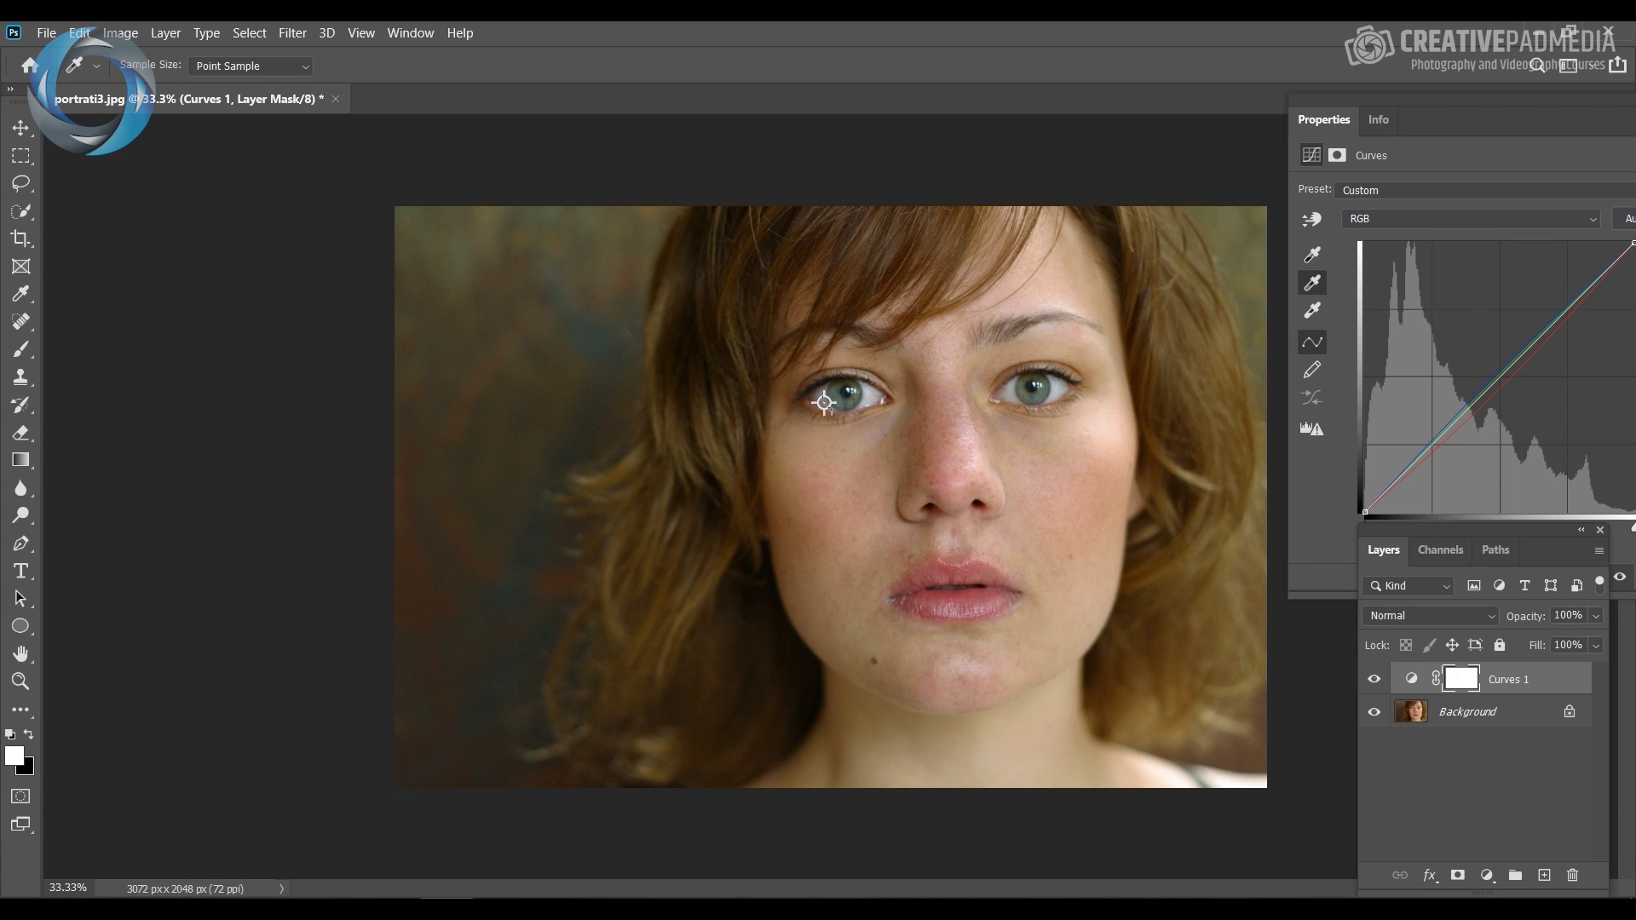